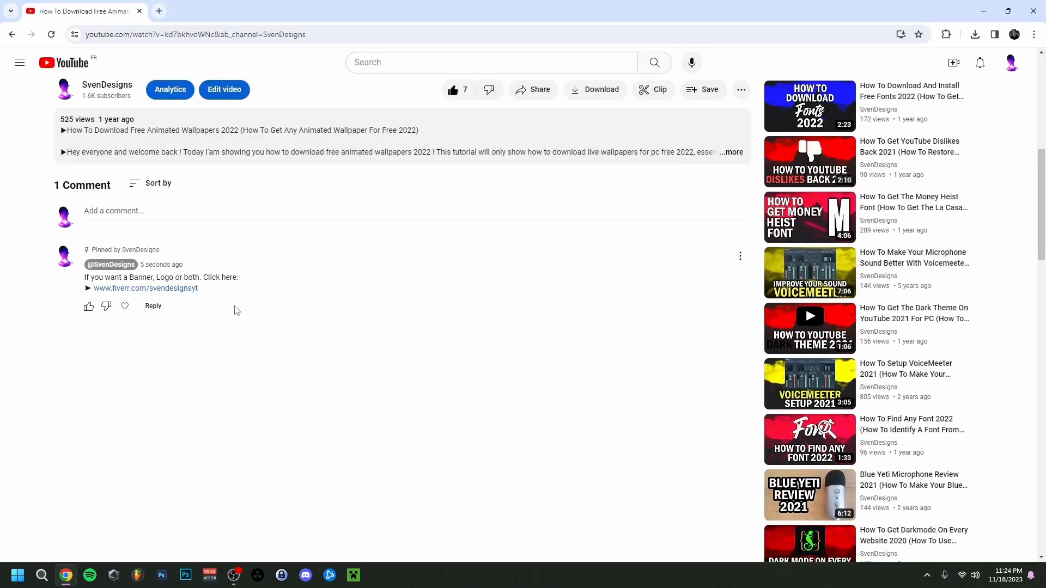
{"action": "left_click", "coordinate": [174, 289]}
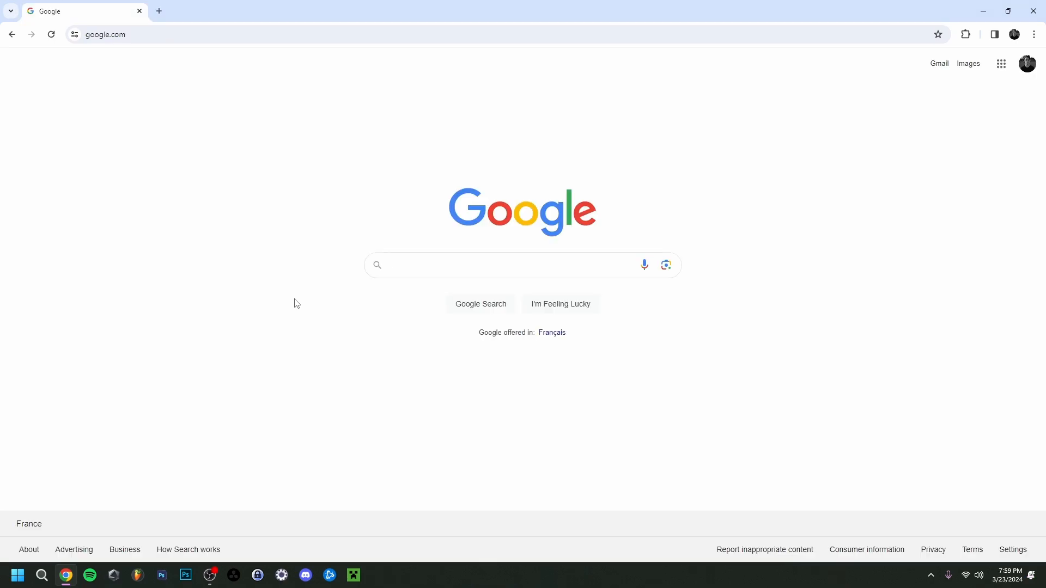
- Search Google for "minecraft skins" and open The Skindex website
{"action": "left_click", "coordinate": [409, 265]}
{"action": "type", "text": "minecraf"}
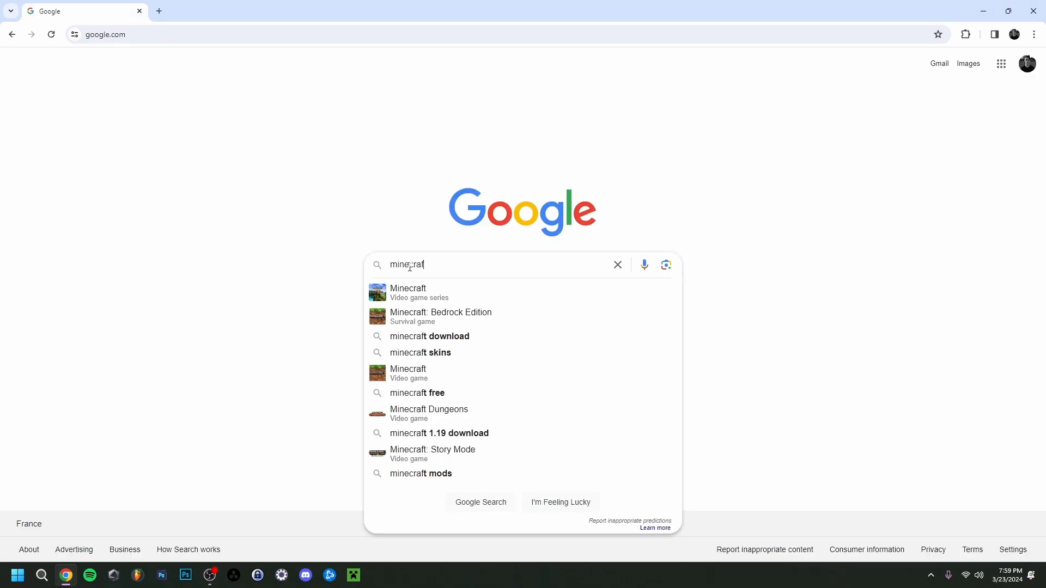
{"action": "type", "text": "t skins"}
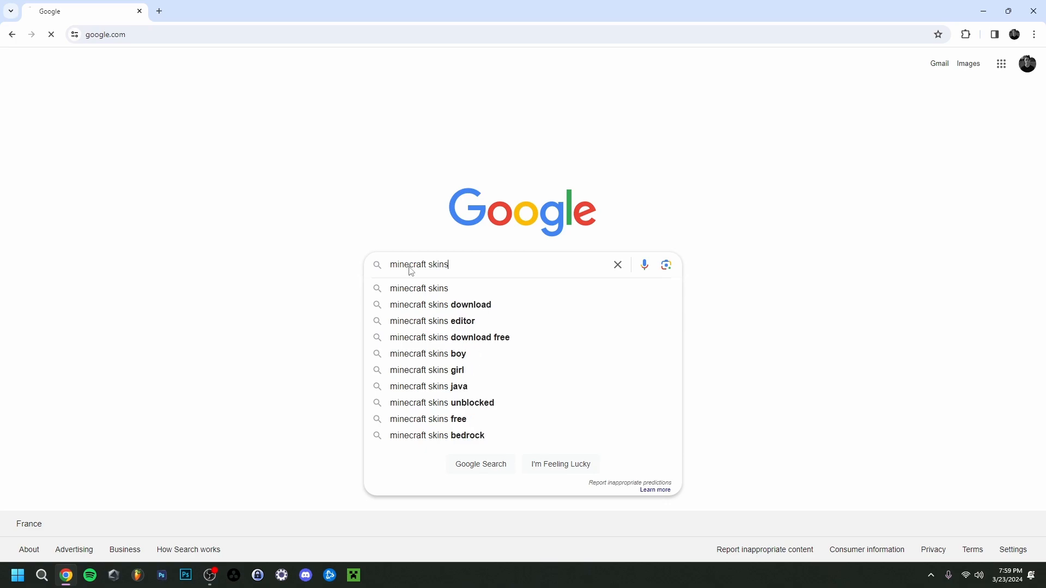
{"action": "key", "text": "Return"}
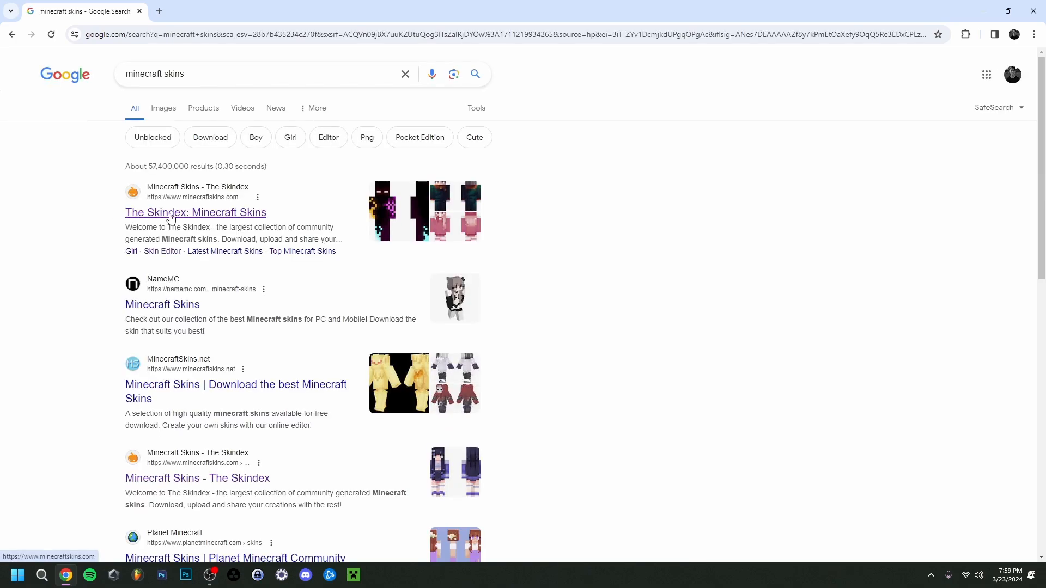
{"action": "left_click", "coordinate": [170, 213]}
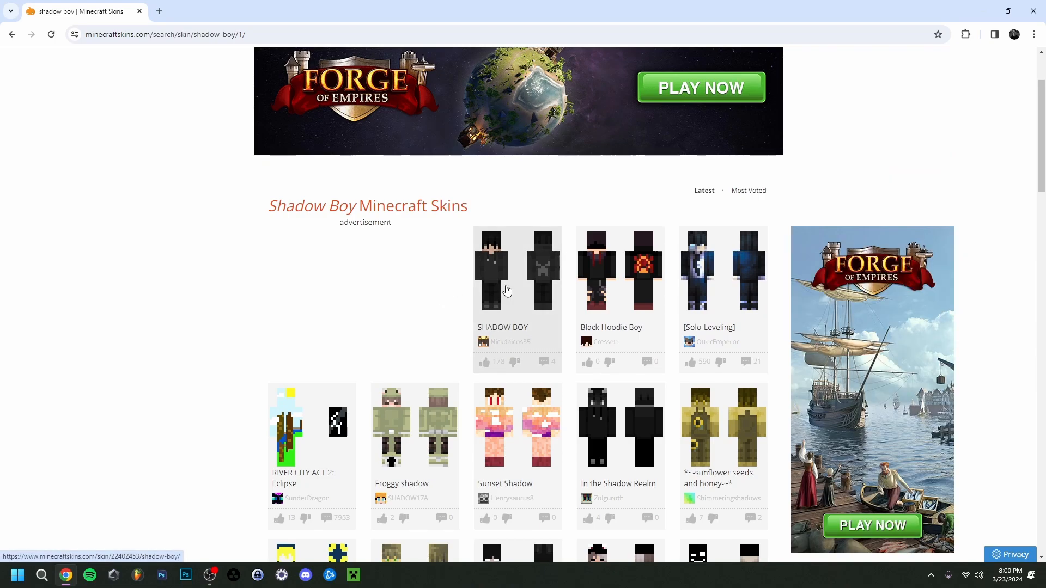
- Open the SHADOW BOY skin among the Shadow Boy search results and download it as a PNG file
{"action": "left_click", "coordinate": [507, 291]}
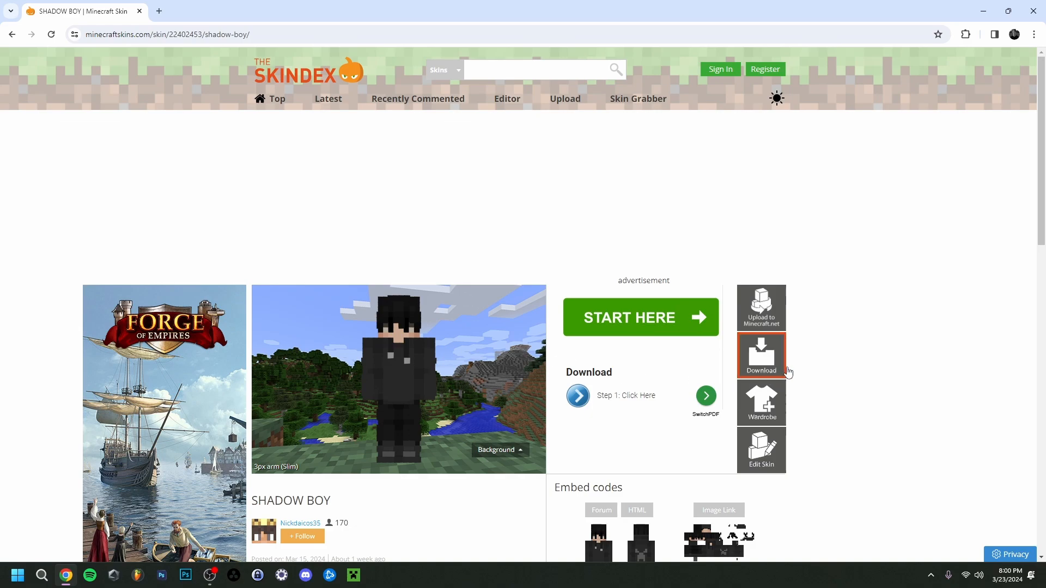
{"action": "left_click", "coordinate": [765, 363]}
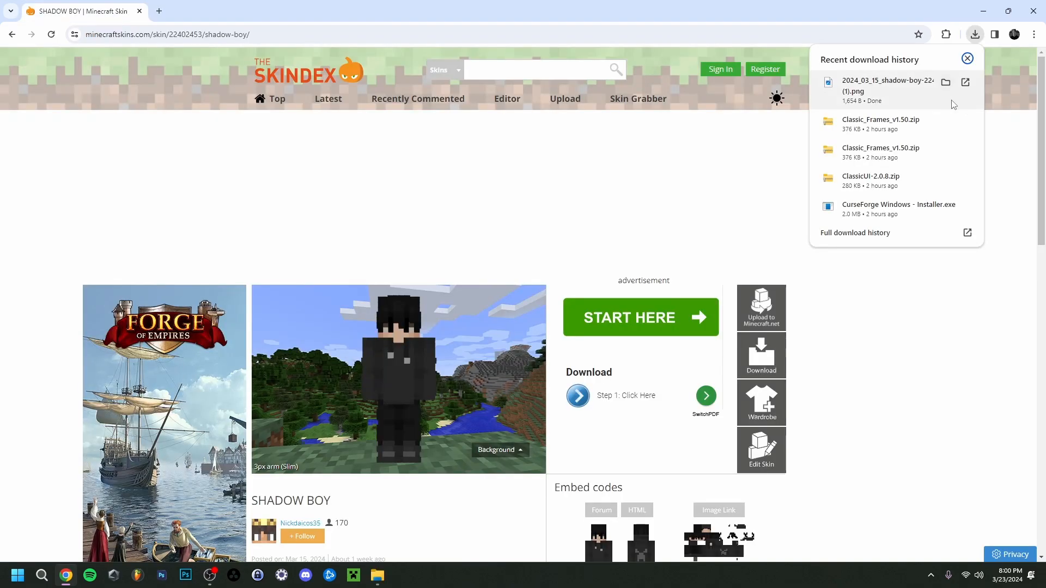
{"action": "left_click", "coordinate": [966, 82]}
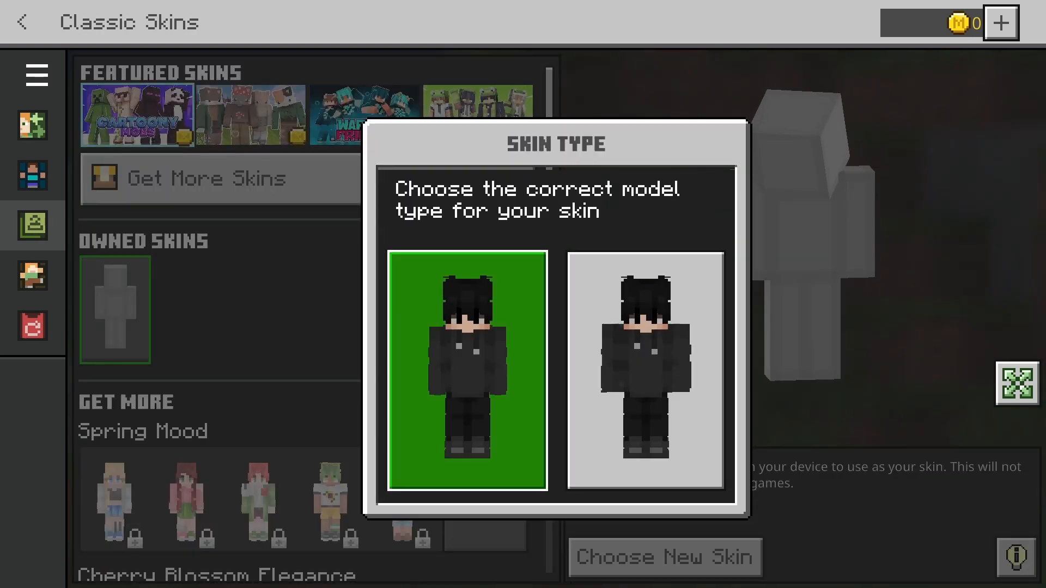
- Switch to Minecraft and choose the slim-armed model as the skin type for the imported skin
{"action": "left_click", "coordinate": [468, 371]}
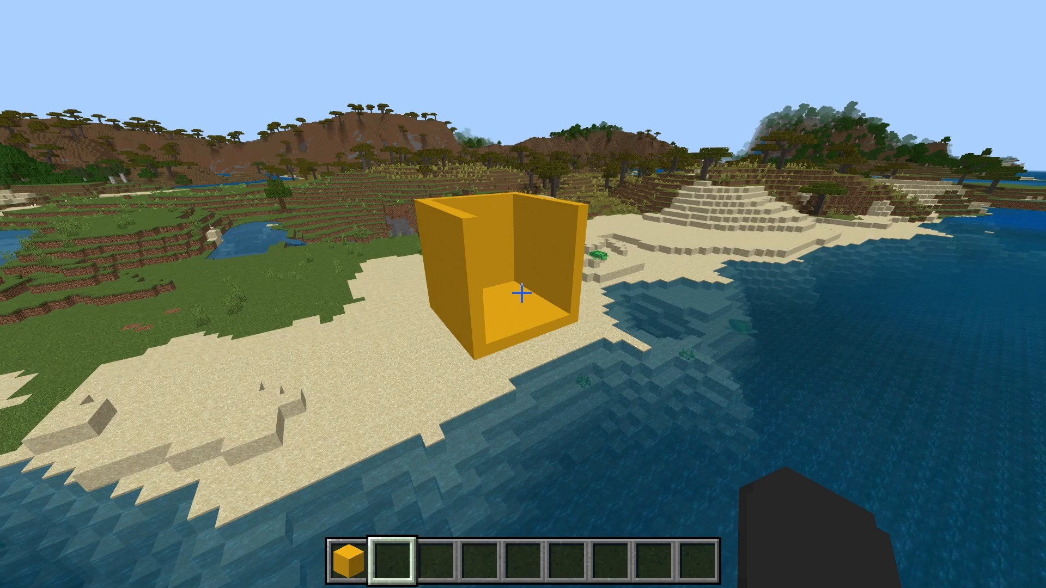
- Fly to the yellow concrete backdrop on the beach and look up Yellow Concrete in the creative inventory
{"action": "key", "text": "w"}
{"action": "key", "text": "shift"}
{"action": "key", "text": "w"}
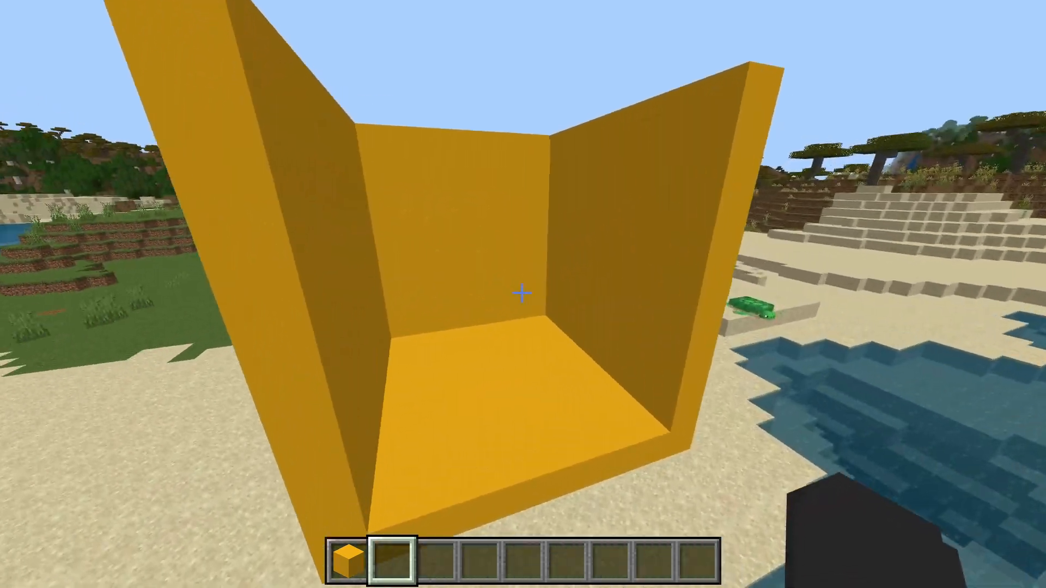
{"action": "key", "text": "e"}
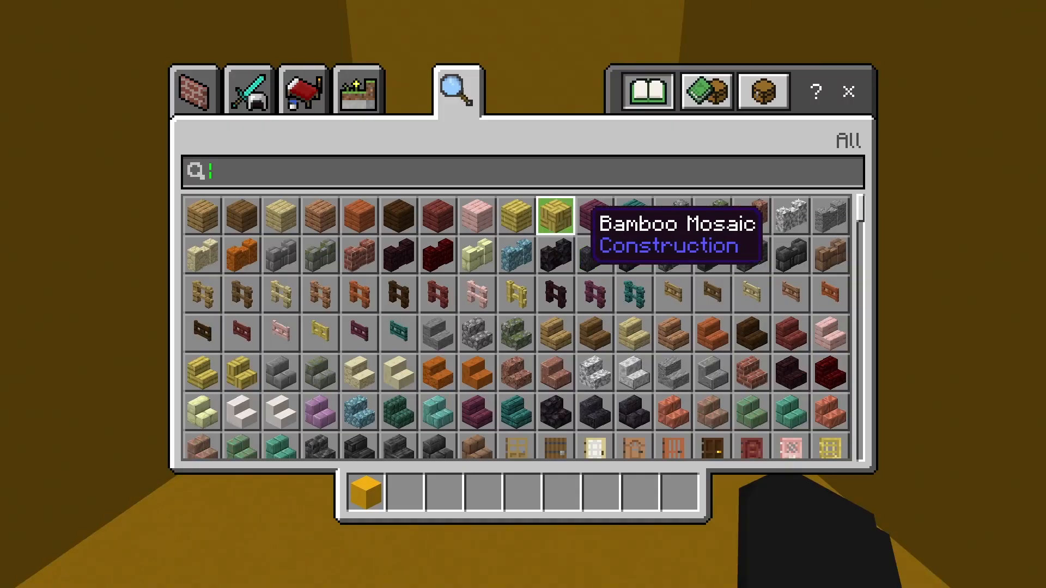
{"action": "scroll", "coordinate": [512, 297], "scroll_direction": "down", "scroll_amount": 5}
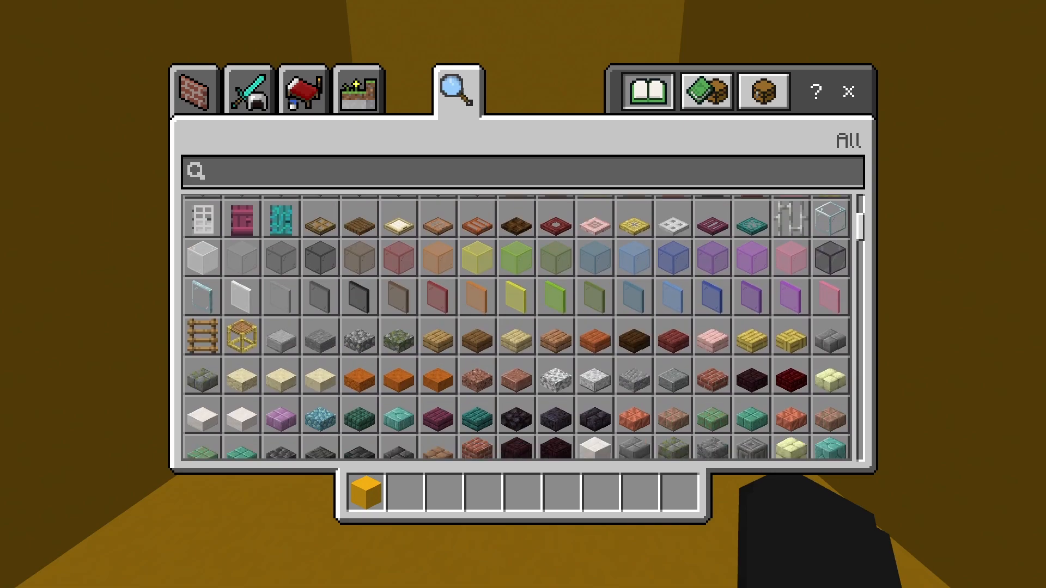
{"action": "scroll", "coordinate": [708, 281], "scroll_direction": "down", "scroll_amount": 12}
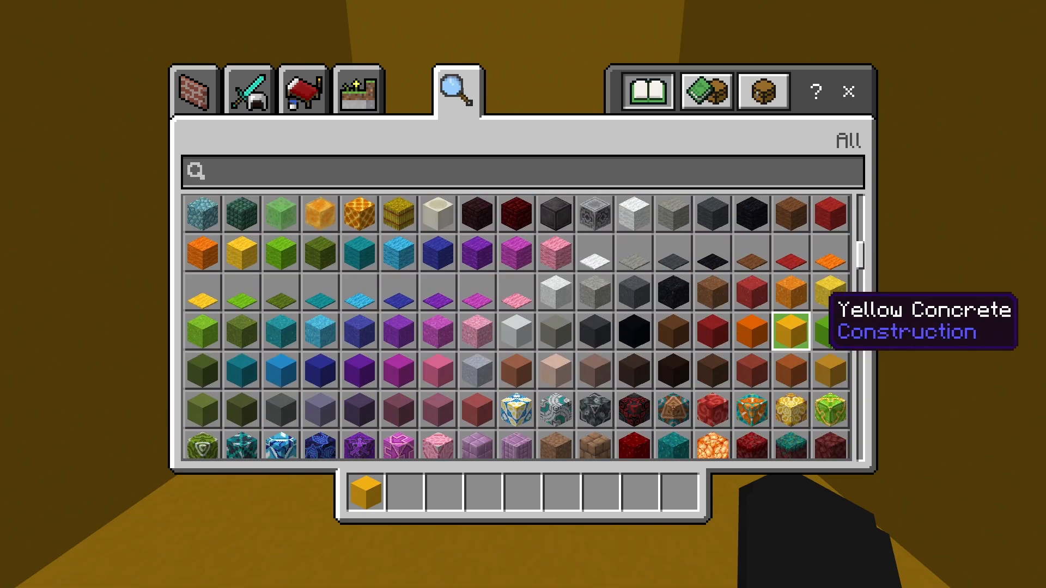
{"action": "scroll", "coordinate": [791, 327], "scroll_direction": "down", "scroll_amount": 1}
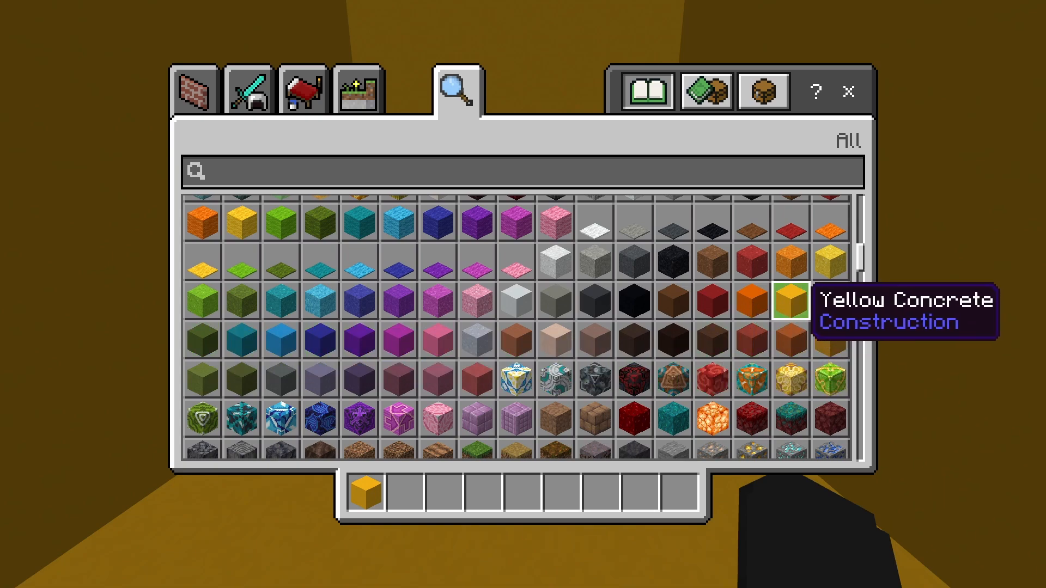
{"action": "key", "text": "e"}
- View the backdrop from outside with the yellow concrete in hand, and browse the other concrete colours in the inventory
{"action": "key", "text": "s"}
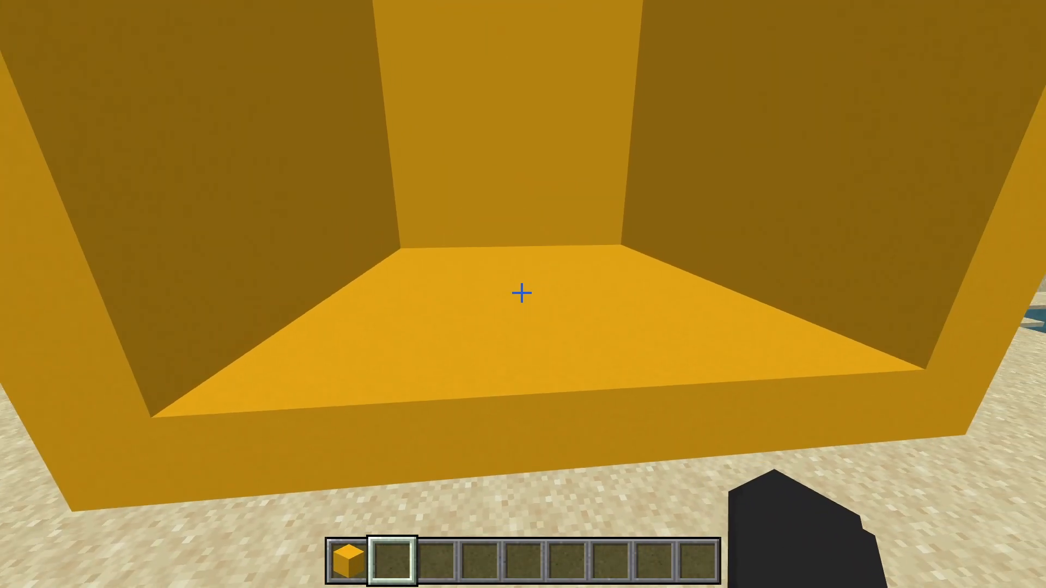
{"action": "key", "text": "a"}
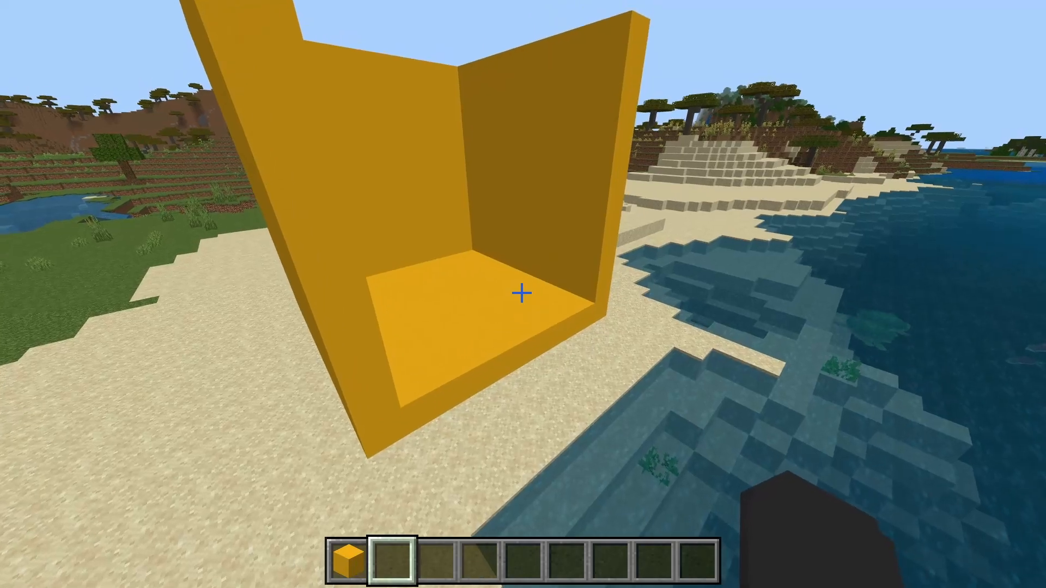
{"action": "key", "text": "1"}
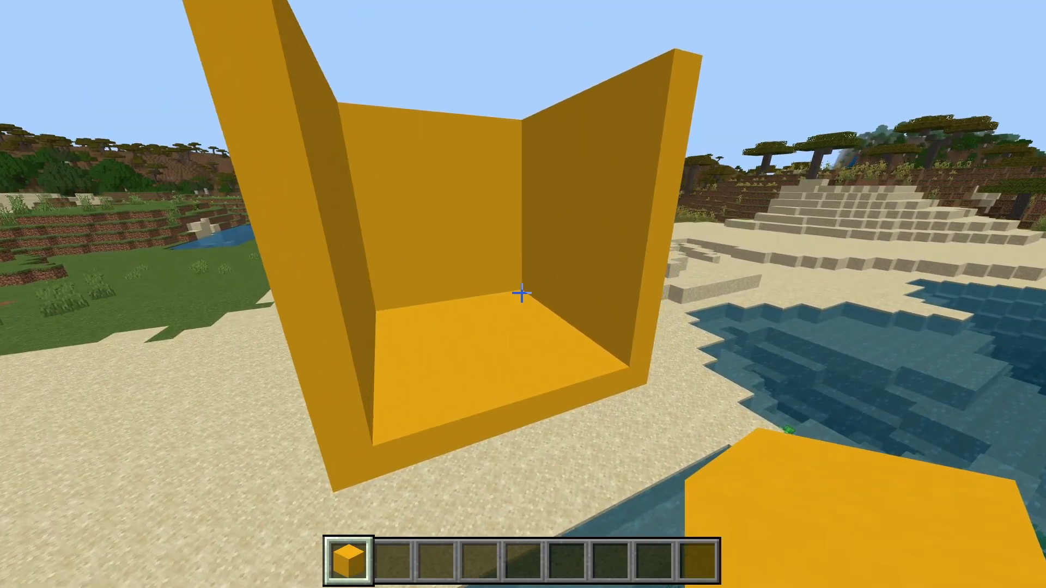
{"action": "key", "text": "w"}
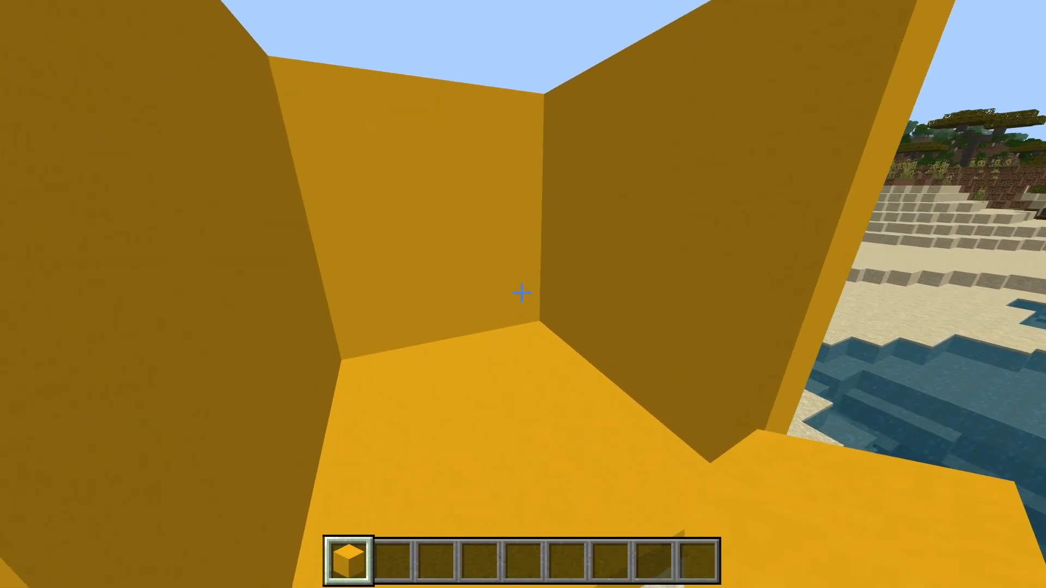
{"action": "key", "text": "e"}
{"action": "scroll", "coordinate": [556, 381], "scroll_direction": "down", "scroll_amount": 15}
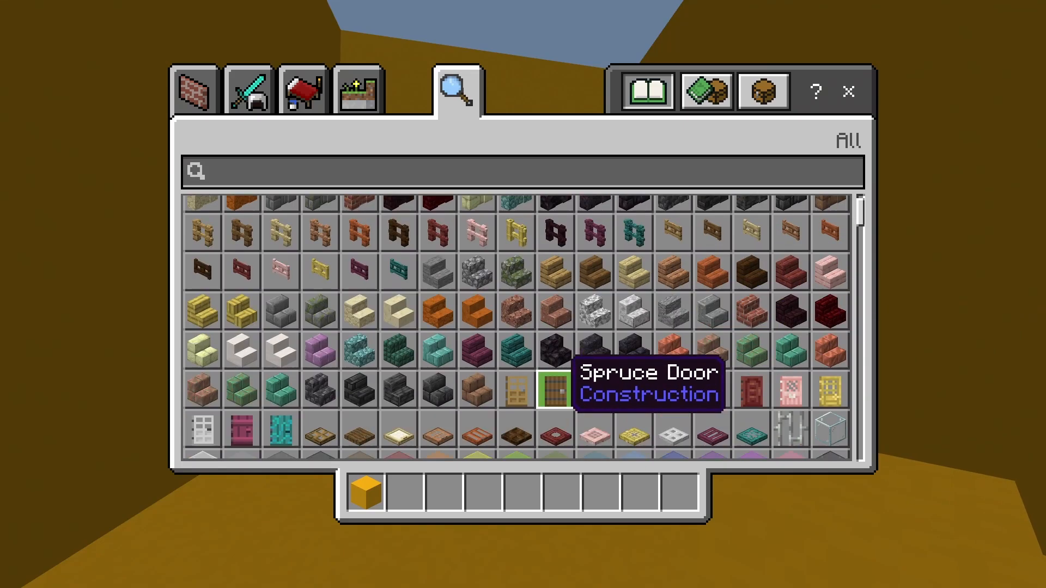
{"action": "scroll", "coordinate": [673, 378], "scroll_direction": "down", "scroll_amount": 3}
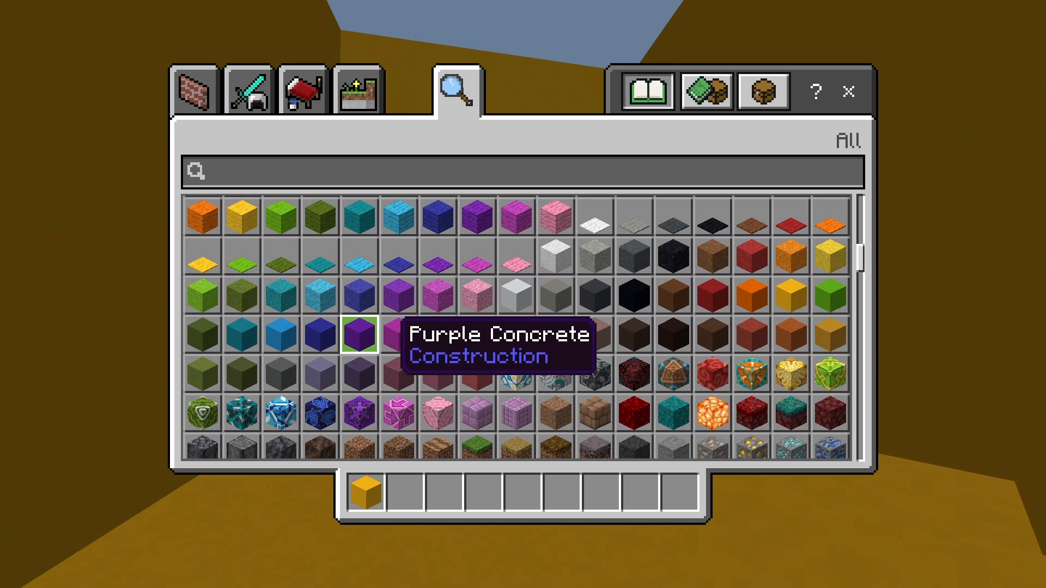
{"action": "key", "text": "Escape"}
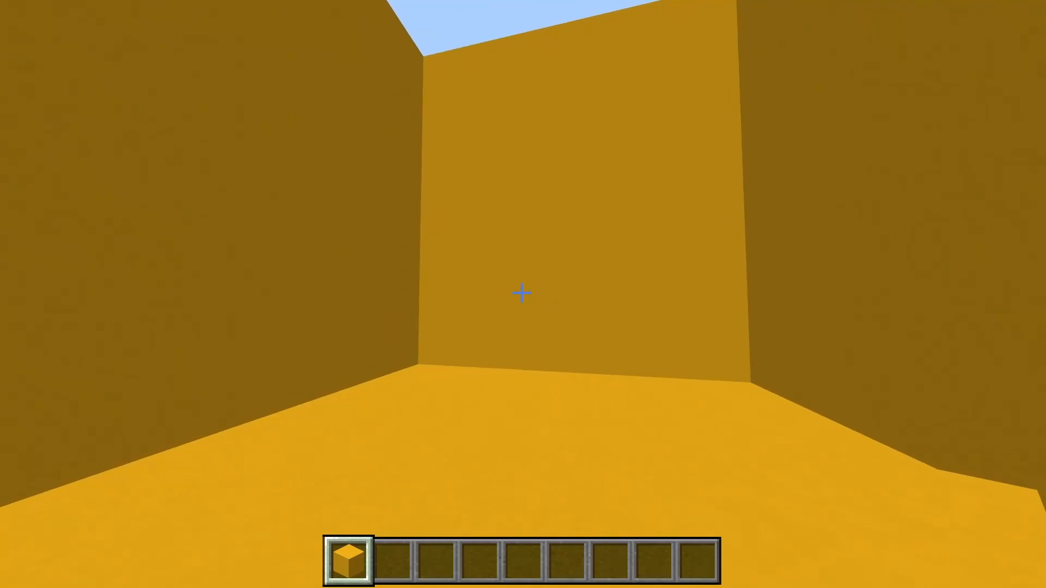
- Switch to the third-person front view and stand the character empty-handed on the floor inside the yellow backdrop
{"action": "key", "text": "w"}
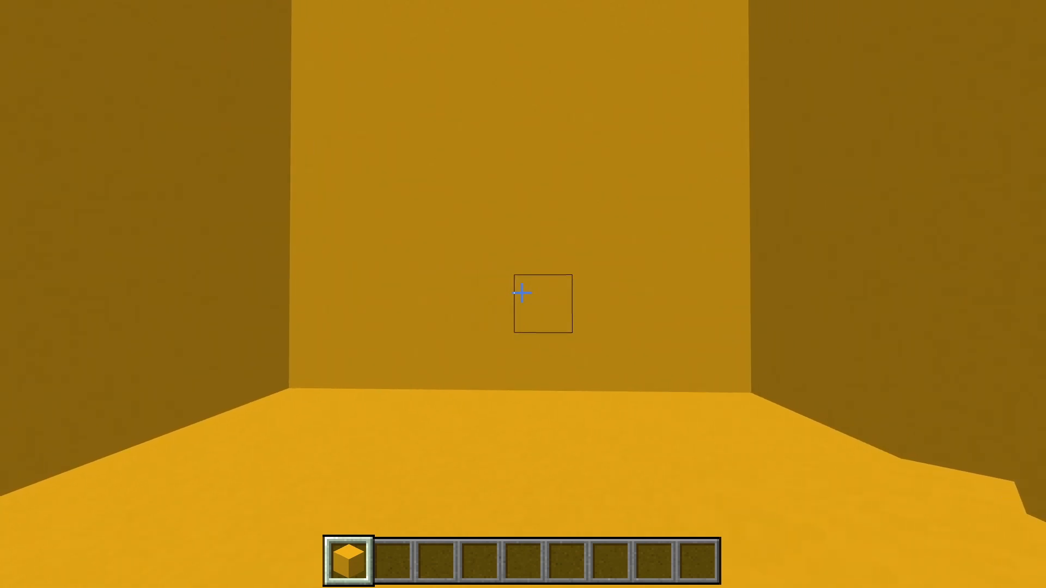
{"action": "key", "text": "F5"}
{"action": "key", "text": "F5"}
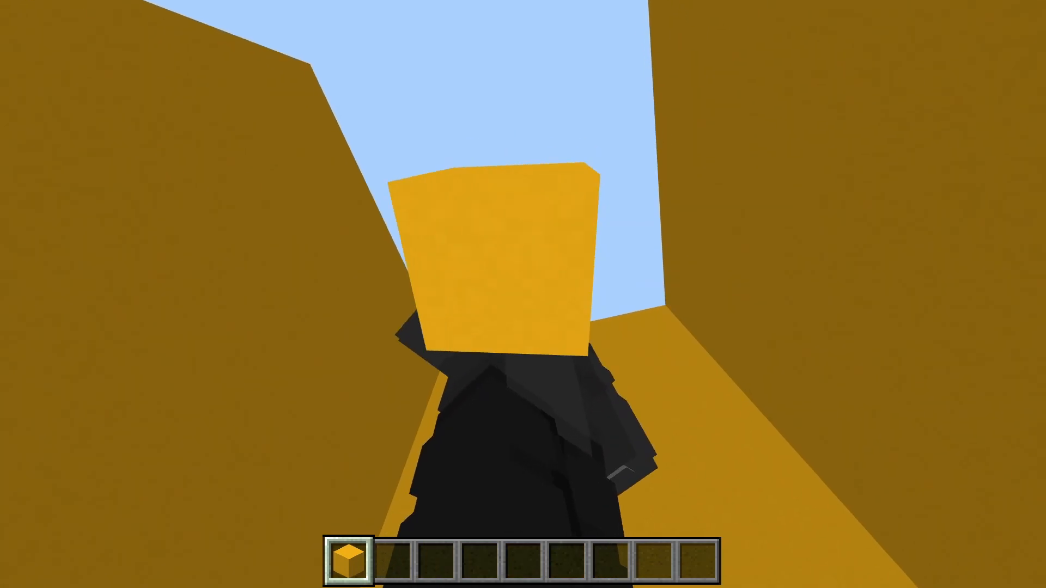
{"action": "key", "text": "2"}
{"action": "key", "text": "w"}
{"action": "key", "text": "s"}
{"action": "left_click", "coordinate": [523, 295]}
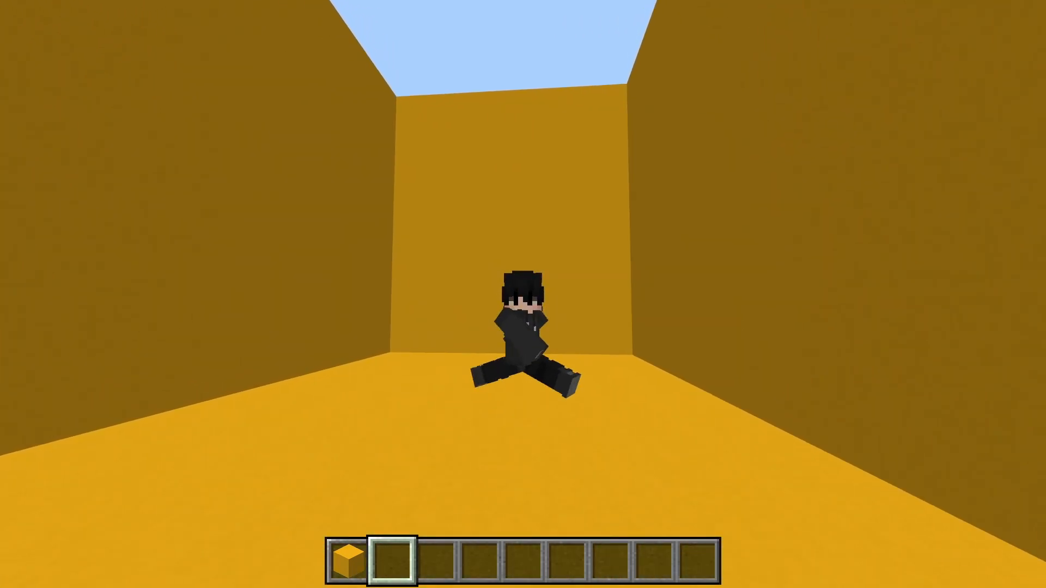
{"action": "key", "text": "space"}
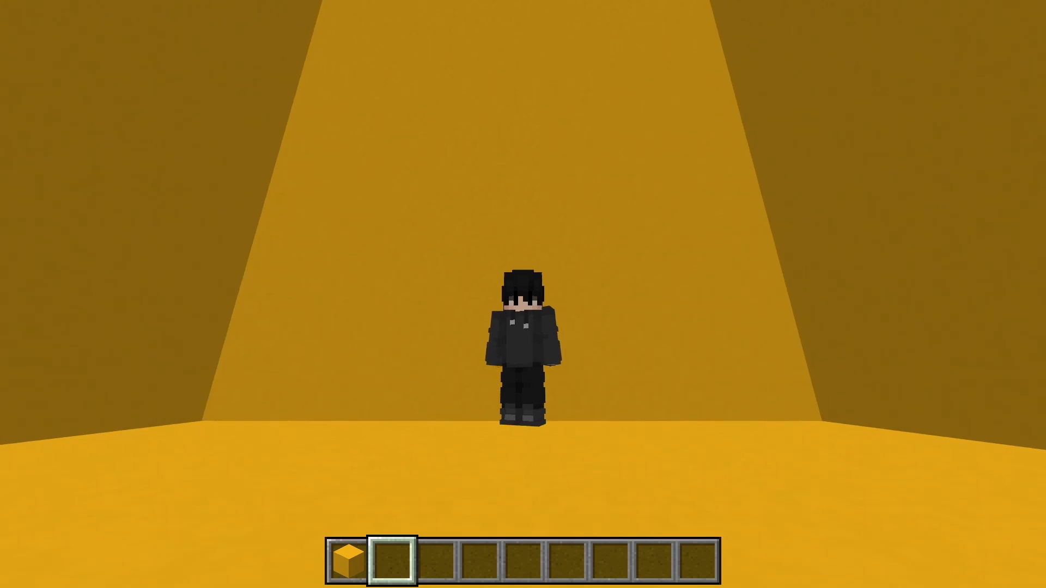
- Reduce the field of view to 36.40° in the video settings and return to the game
{"action": "key", "text": "Escape"}
{"action": "left_click", "coordinate": [229, 236]}
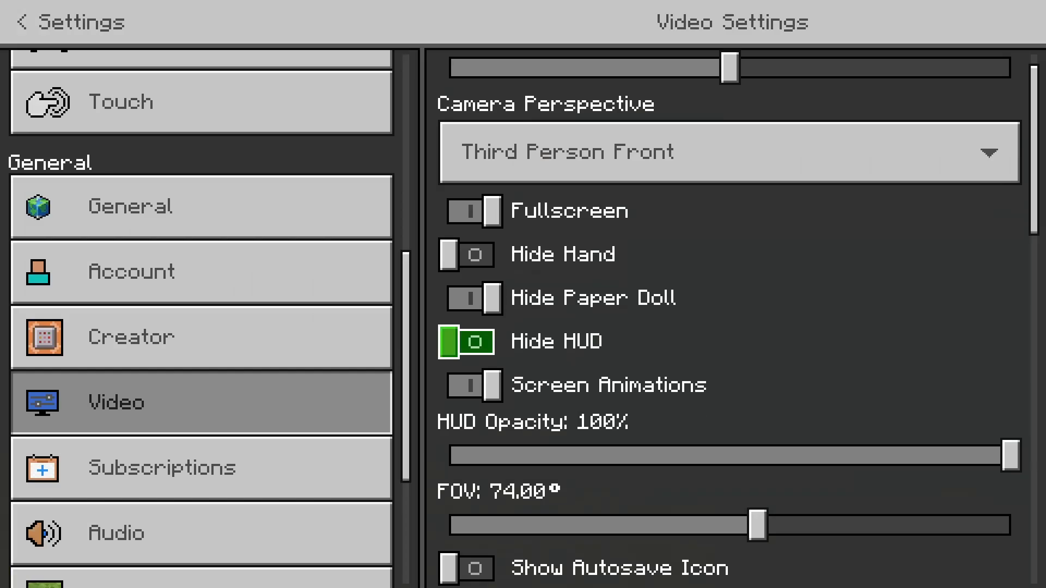
{"action": "scroll", "coordinate": [469, 356], "scroll_direction": "down", "scroll_amount": 5}
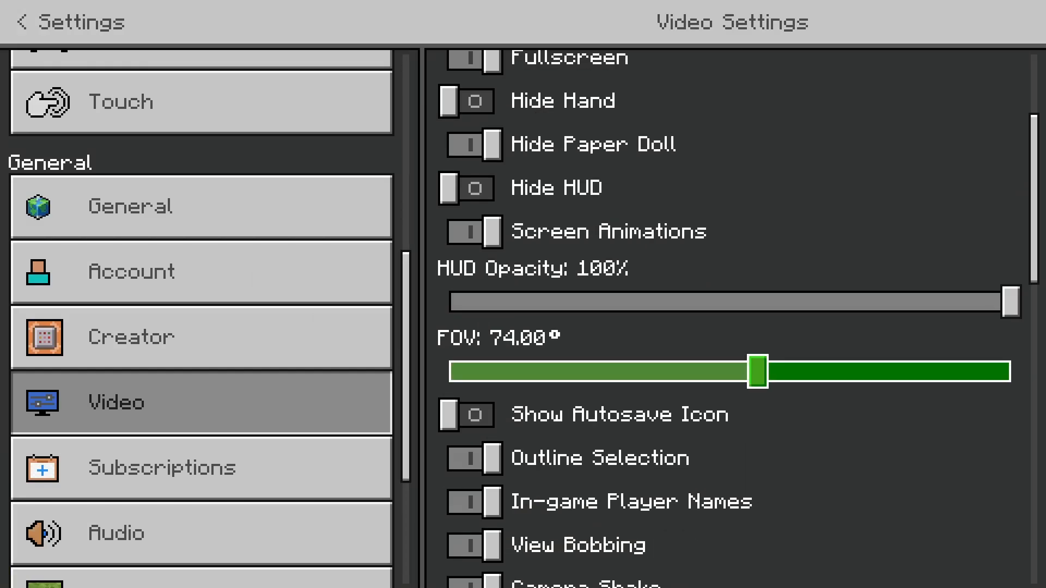
{"action": "left_click_drag", "start_coordinate": [758, 372], "coordinate": [494, 372]}
{"action": "scroll", "coordinate": [494, 400], "scroll_direction": "down", "scroll_amount": 2}
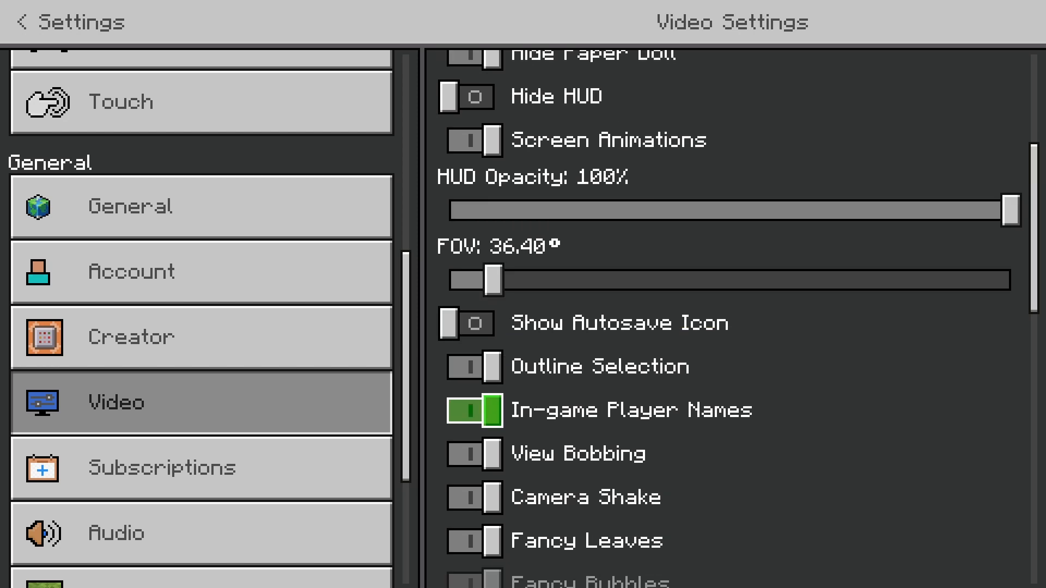
{"action": "key", "text": "Escape"}
{"action": "key", "text": "Escape"}
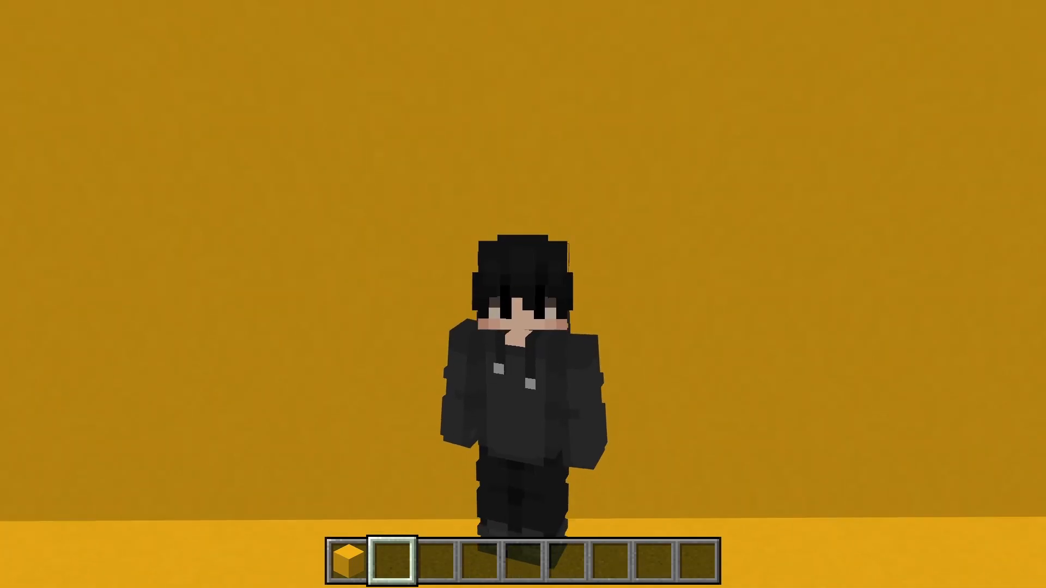
{"action": "key", "text": "w"}
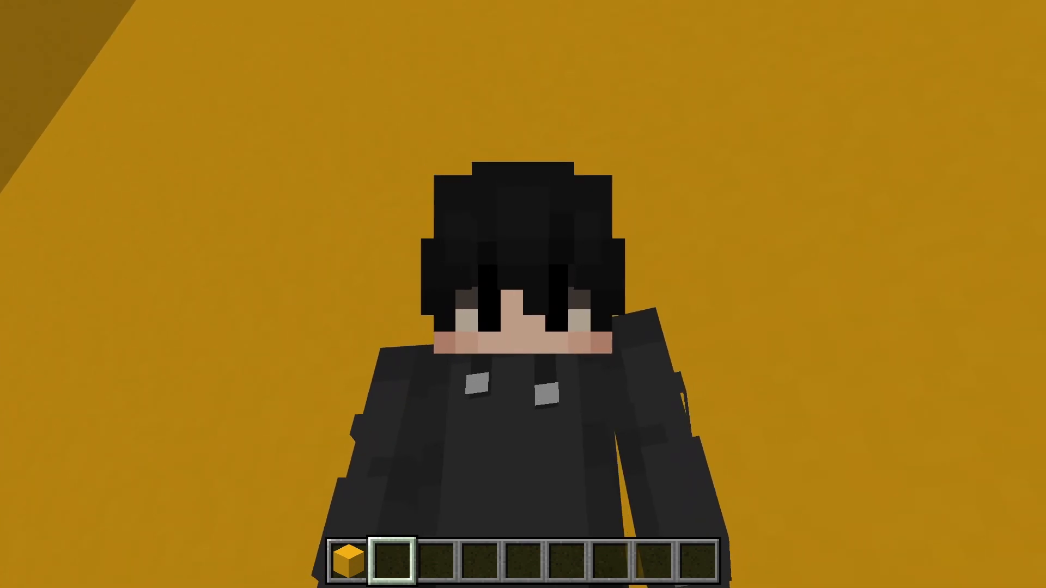
{"action": "key", "text": "Escape"}
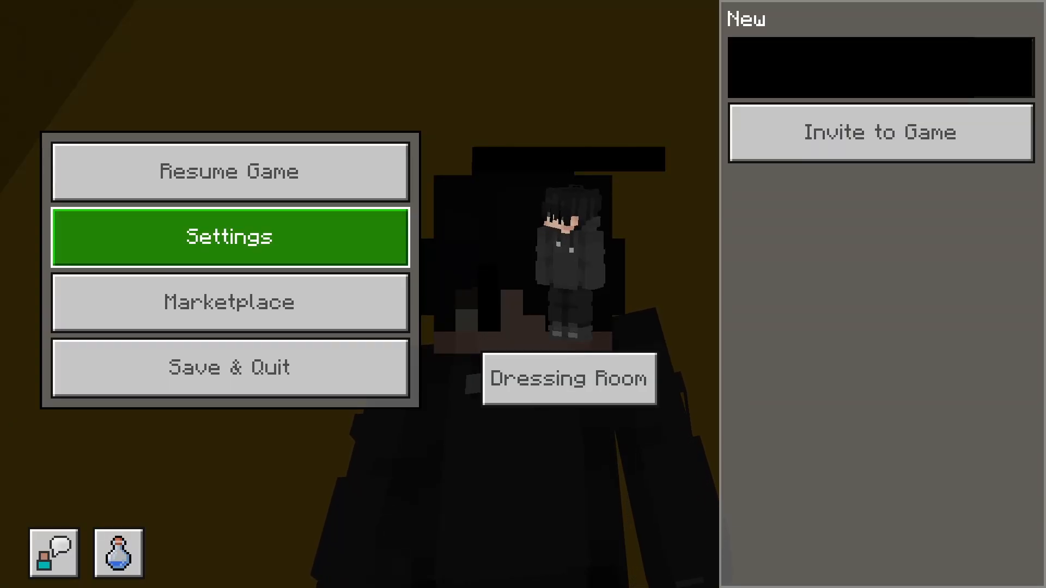
{"action": "key", "text": "Escape"}
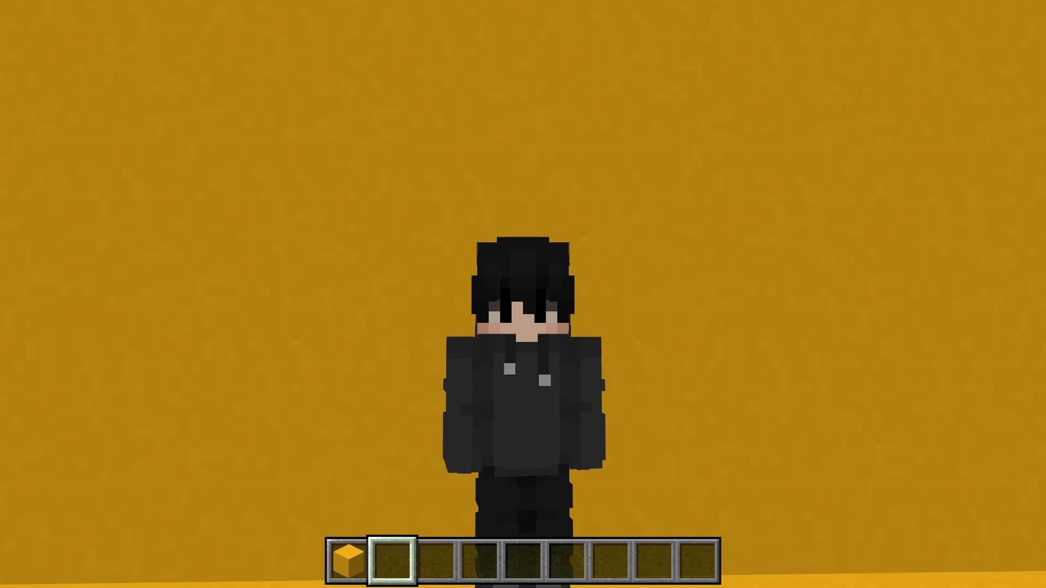
- Hide the HUD to check the clean shot of the character against the yellow wall, and show the HUD again
{"action": "key", "text": "F1"}
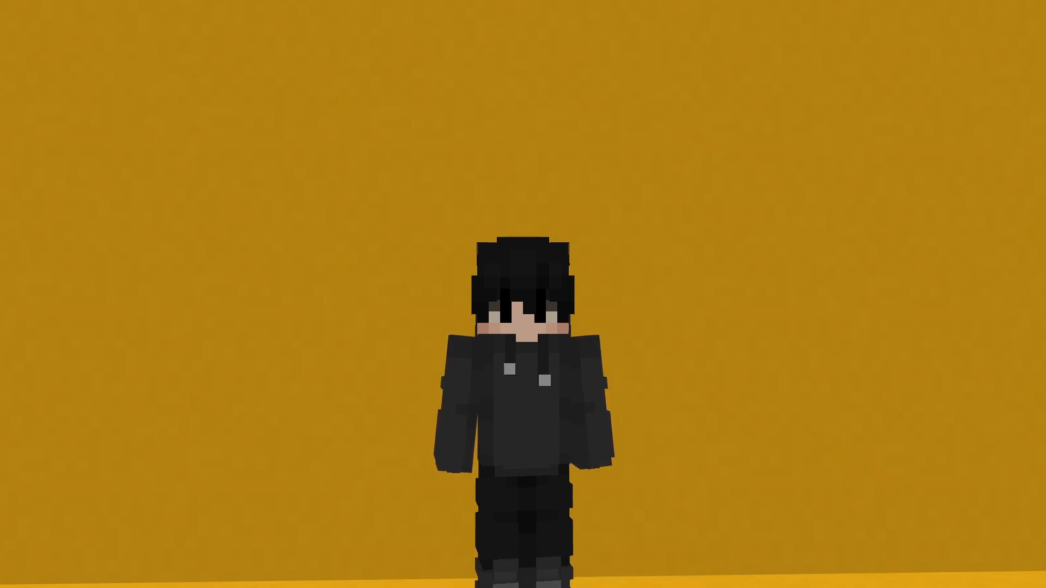
{"action": "scroll", "coordinate": [523, 294], "scroll_direction": "down", "scroll_amount": 1}
{"action": "scroll", "coordinate": [522, 294], "scroll_direction": "up", "scroll_amount": 1}
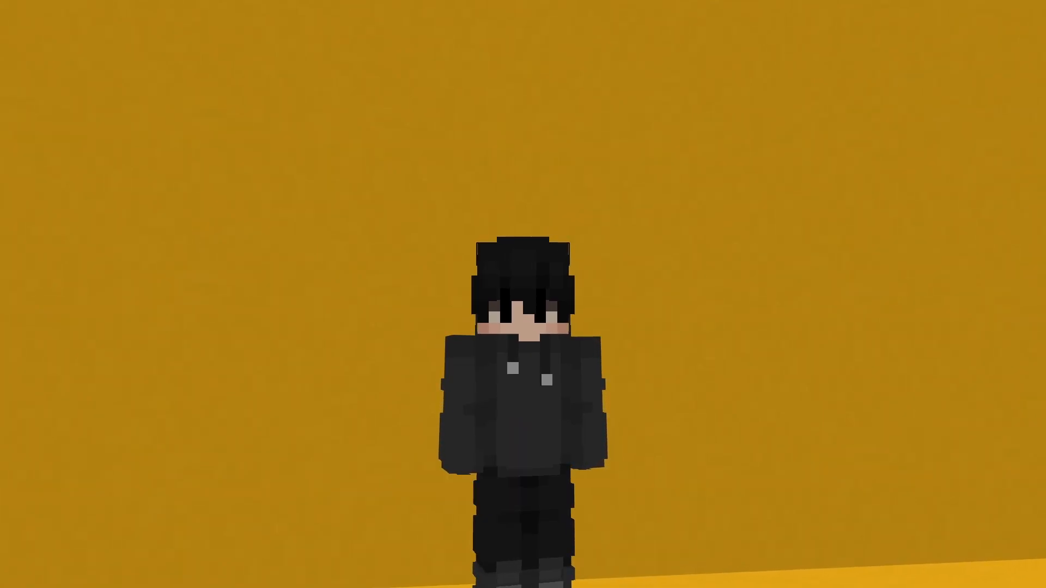
{"action": "key", "text": "F1"}
{"action": "scroll", "coordinate": [523, 294], "scroll_direction": "down", "scroll_amount": 2}
{"action": "scroll", "coordinate": [522, 294], "scroll_direction": "up", "scroll_amount": 2}
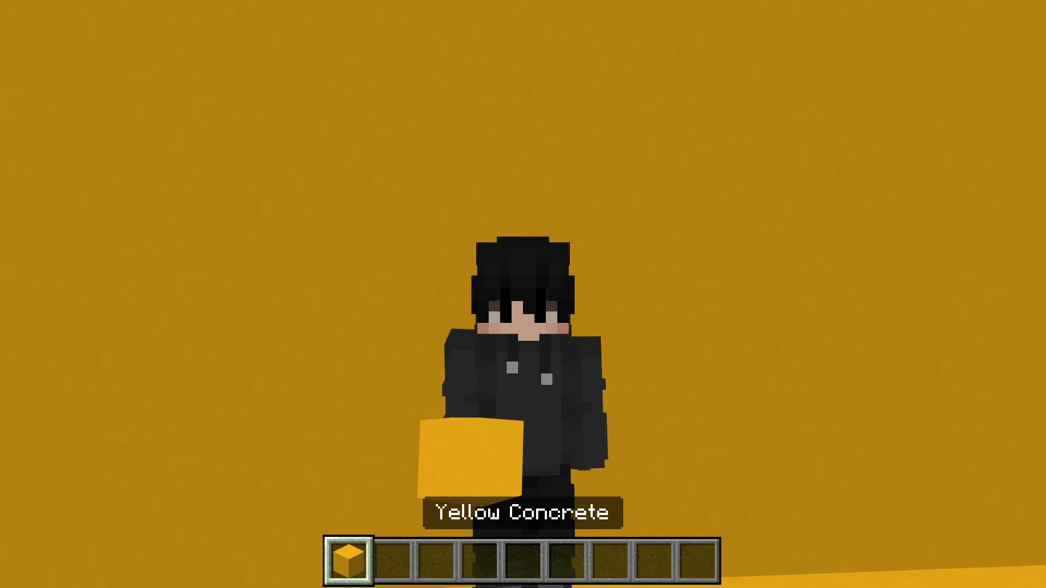
- Hide the HUD for the clean character shot and switch to an empty hotbar slot
{"action": "key", "text": "F1"}
{"action": "scroll", "coordinate": [522, 294], "scroll_direction": "down", "scroll_amount": 1}
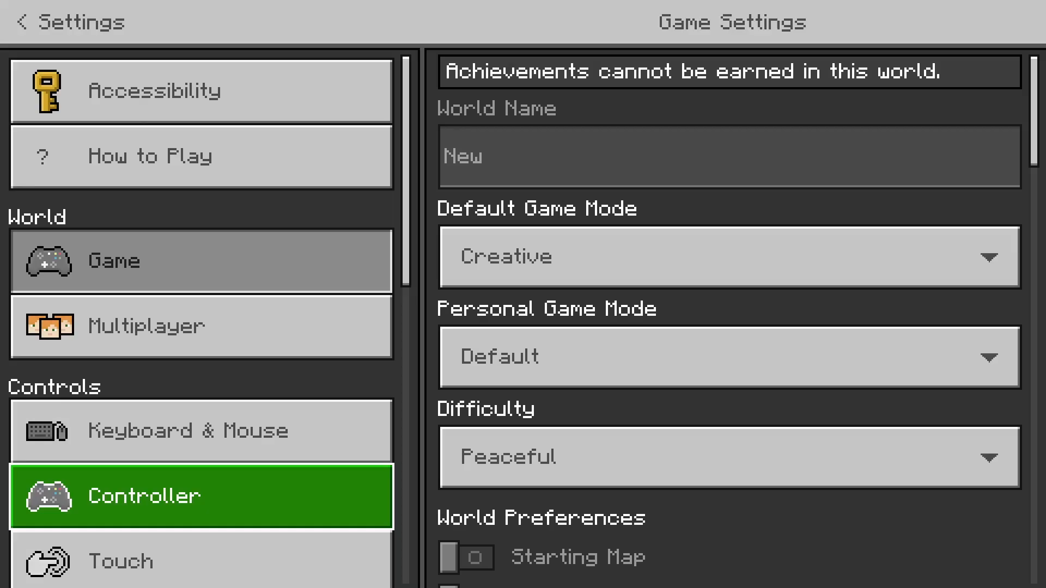
- Set the field of view back to 70.80° in the video settings and return to the game in first-person view
{"action": "key", "text": "Down"}
{"action": "key", "text": "Down"}
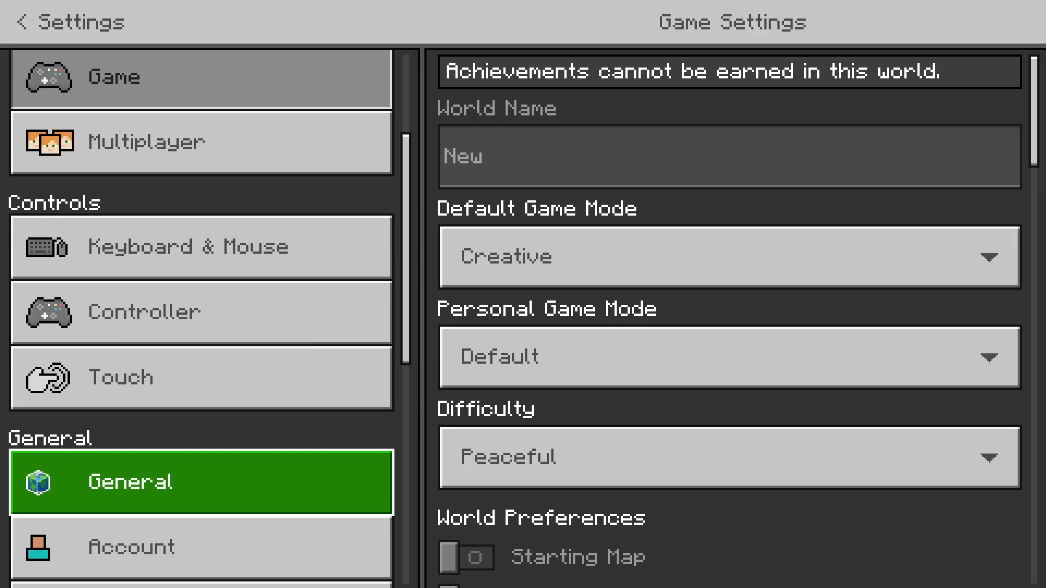
{"action": "key", "text": "Down"}
{"action": "key", "text": "Down"}
{"action": "key", "text": "Down"}
{"action": "key", "text": "Return"}
{"action": "key", "text": "Right"}
{"action": "key", "text": "Up"}
{"action": "key", "text": "Down"}
{"action": "key", "text": "Down"}
{"action": "key", "text": "Down"}
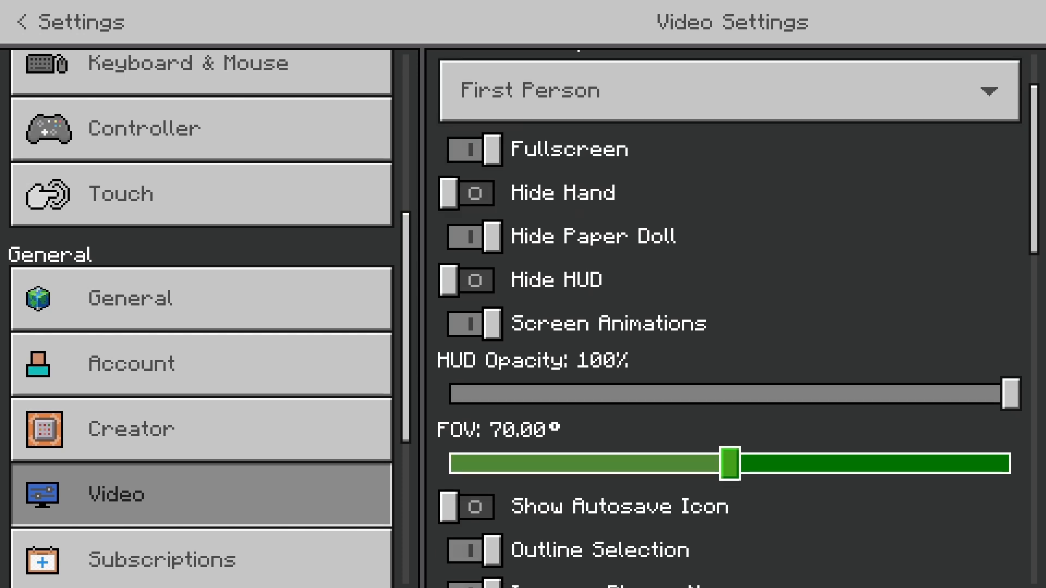
{"action": "key", "text": "Right"}
{"action": "key", "text": "Left"}
{"action": "key", "text": "Up"}
{"action": "key", "text": "Up"}
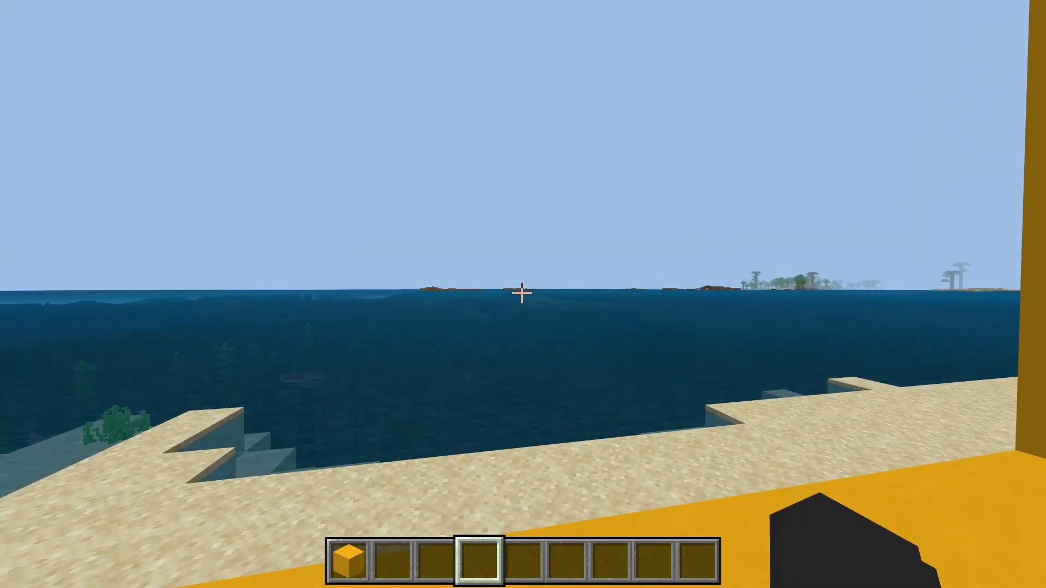
- Fly from the yellow backdrop across the ocean to the jungle-covered island
{"action": "key", "text": "w"}
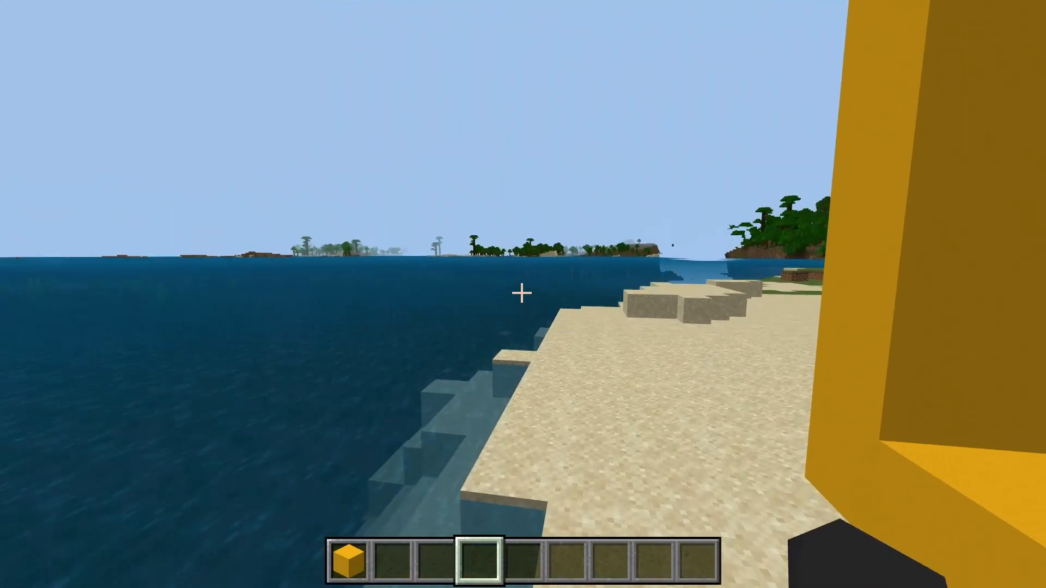
{"action": "key", "text": "w"}
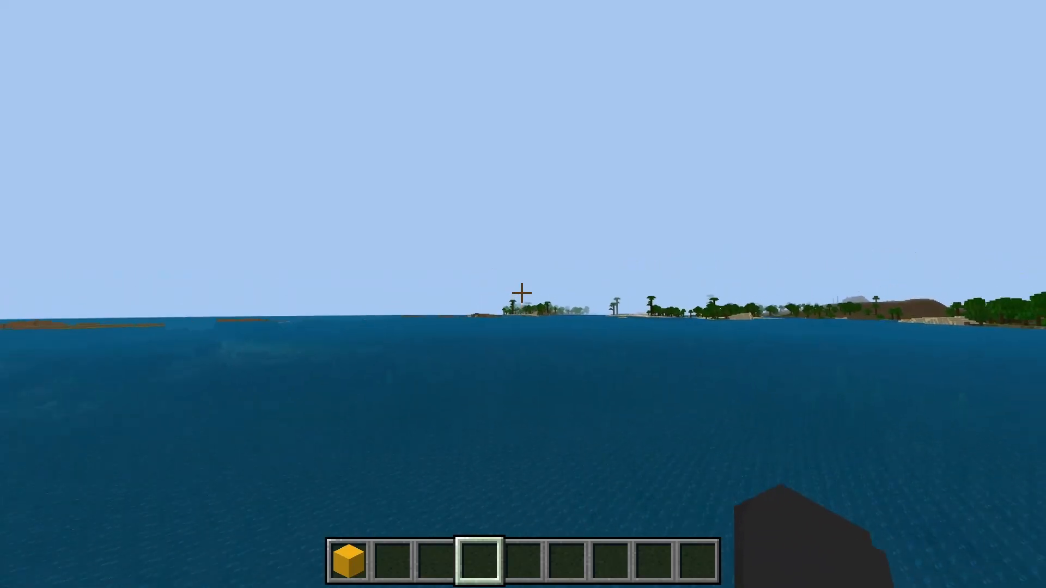
{"action": "key", "text": "w"}
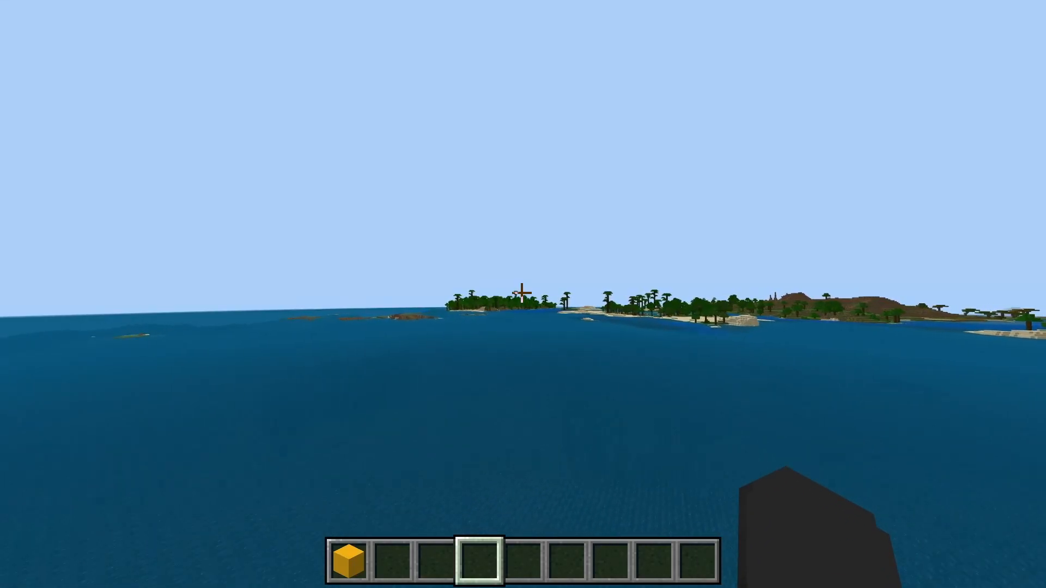
{"action": "key", "text": "w"}
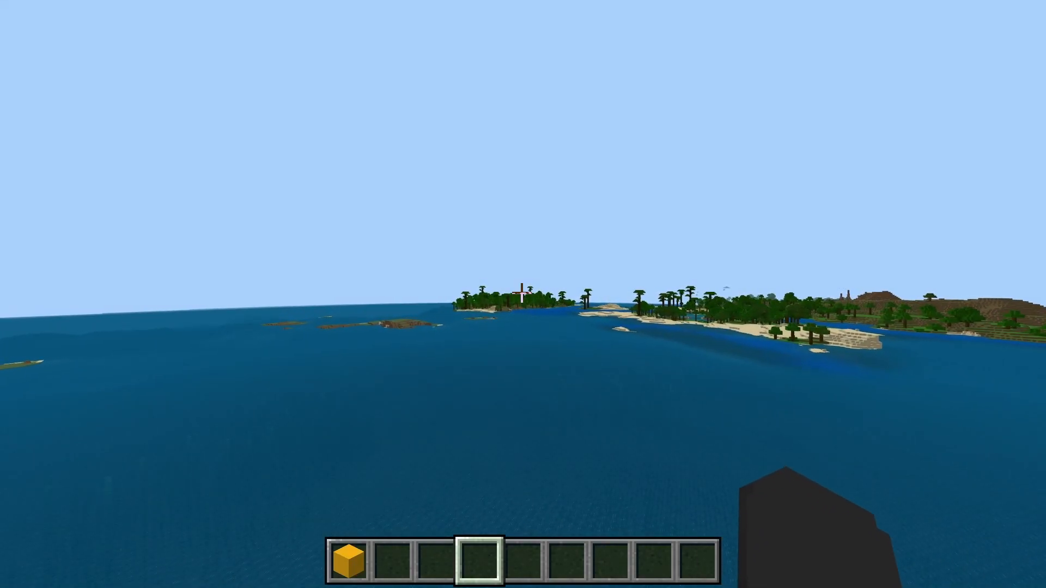
{"action": "key", "text": "w"}
{"action": "key", "text": "w"}
{"action": "scroll", "coordinate": [521, 292], "scroll_direction": "up", "scroll_amount": 1}
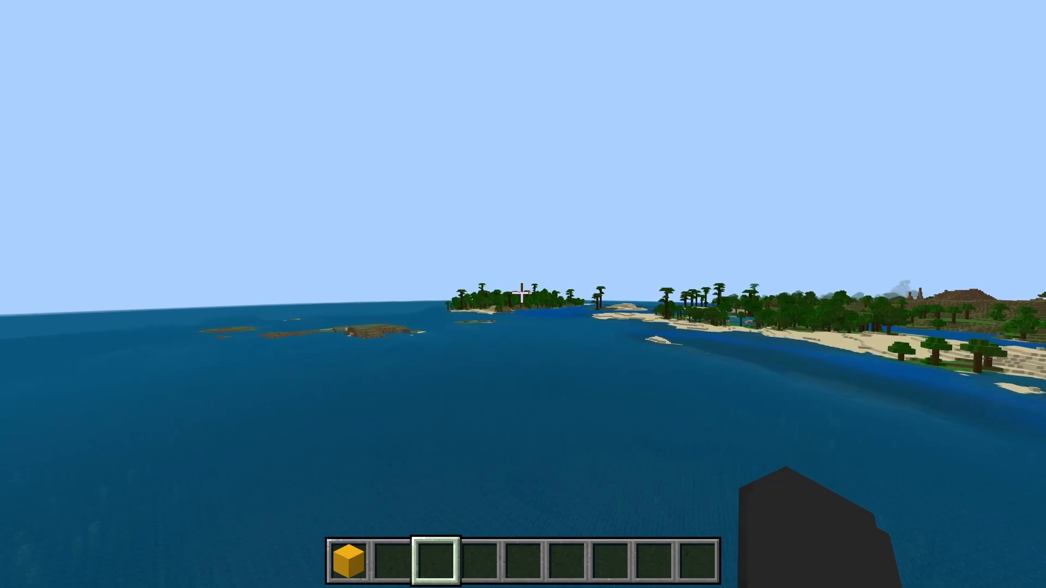
{"action": "key", "text": "w"}
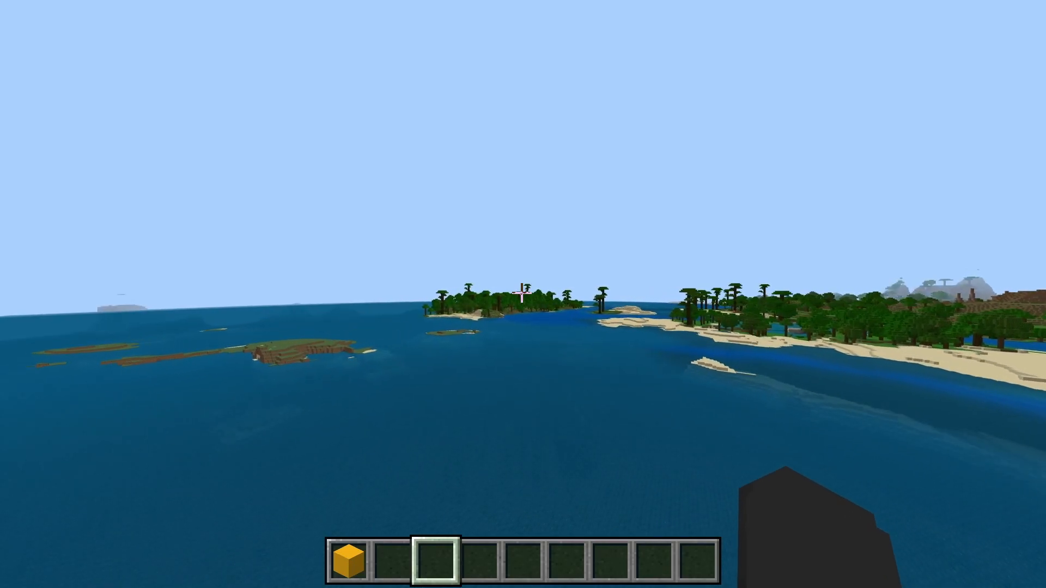
{"action": "key", "text": "w"}
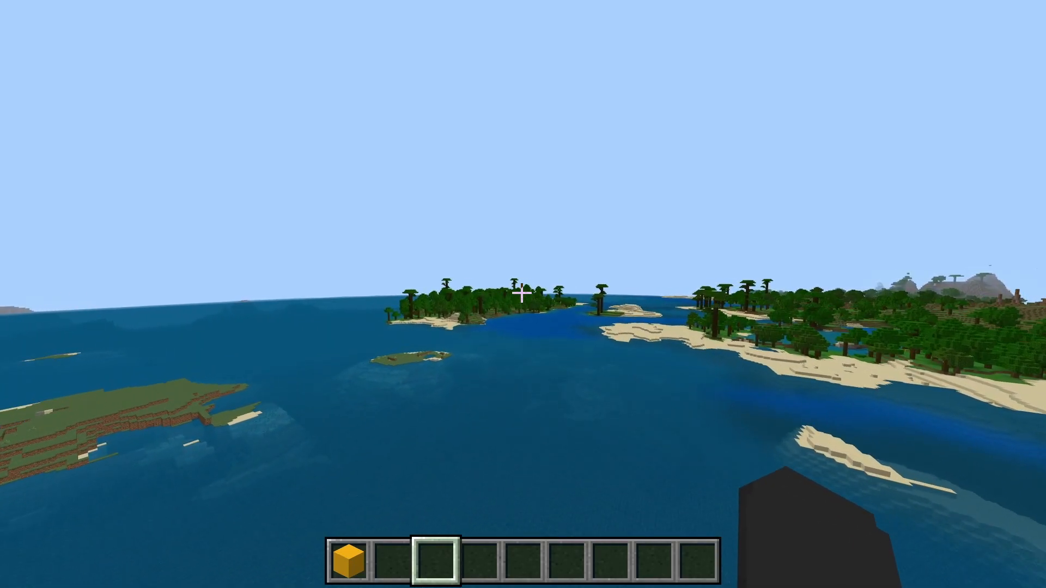
{"action": "key", "text": "w"}
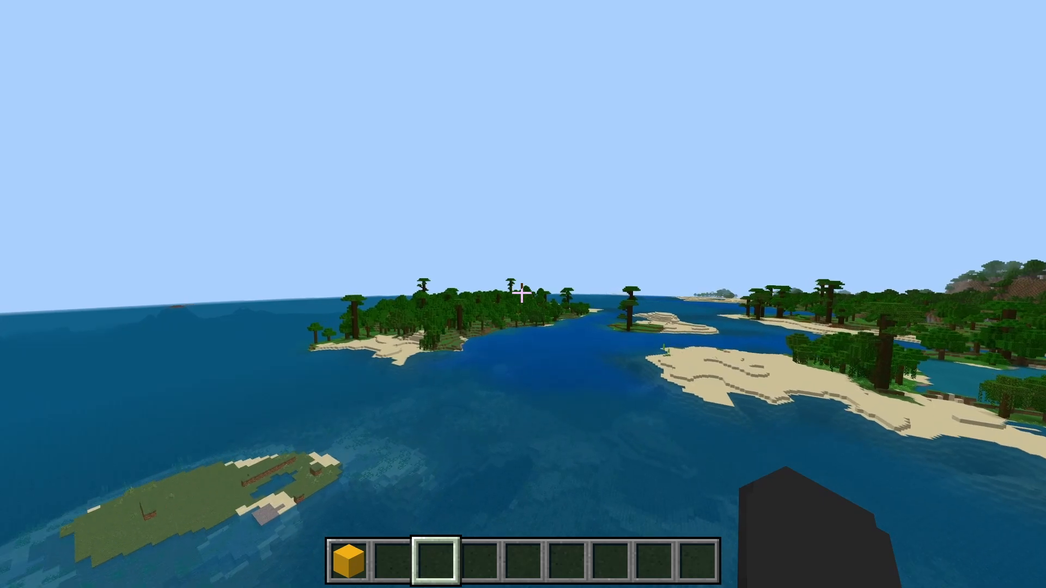
{"action": "key", "text": "w"}
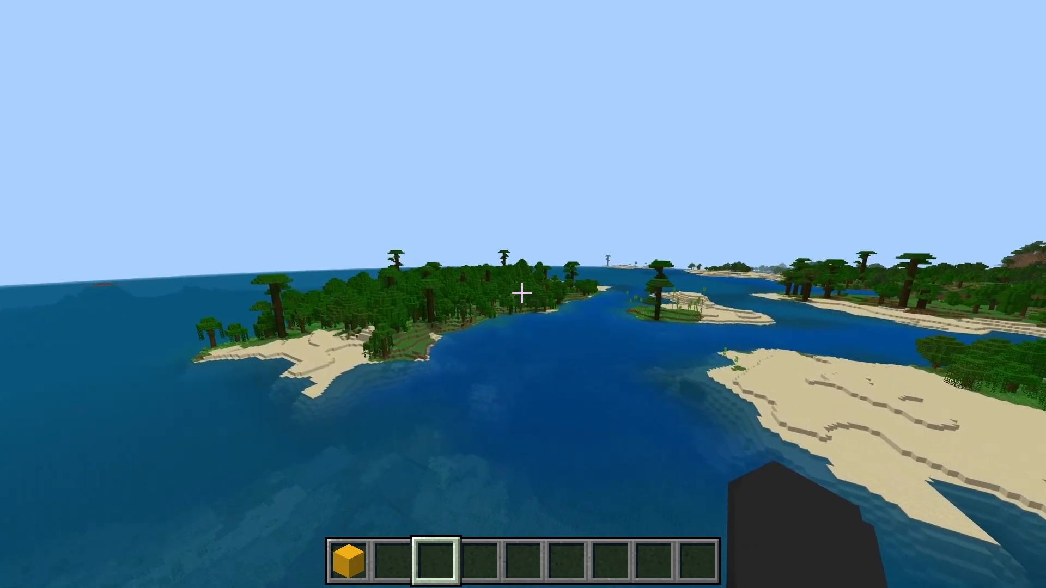
{"action": "key", "text": "w"}
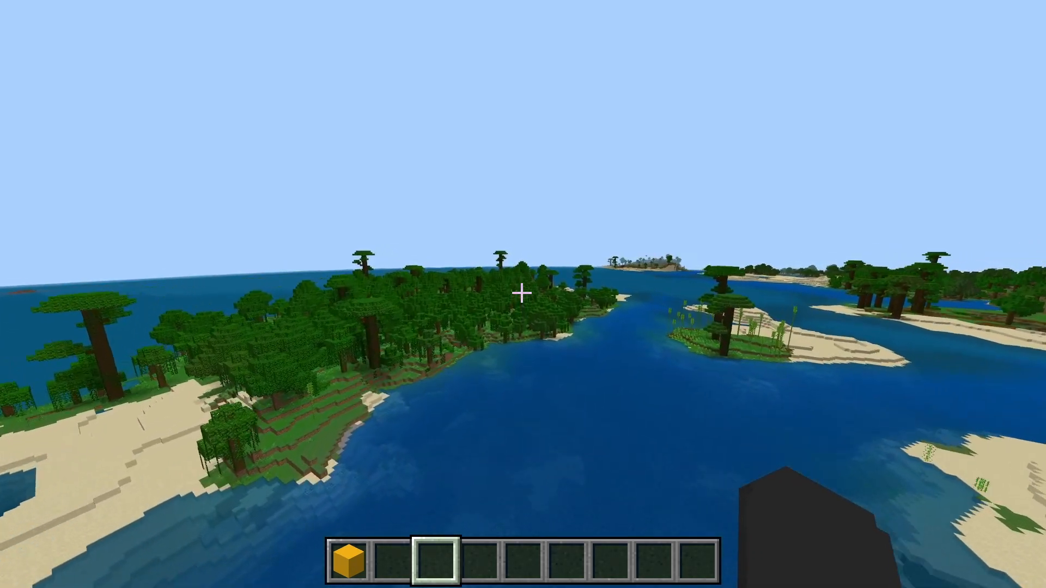
- Rise above the water and back off until the whole jungle island is framed from above
{"action": "key", "text": "w"}
{"action": "key", "text": "space"}
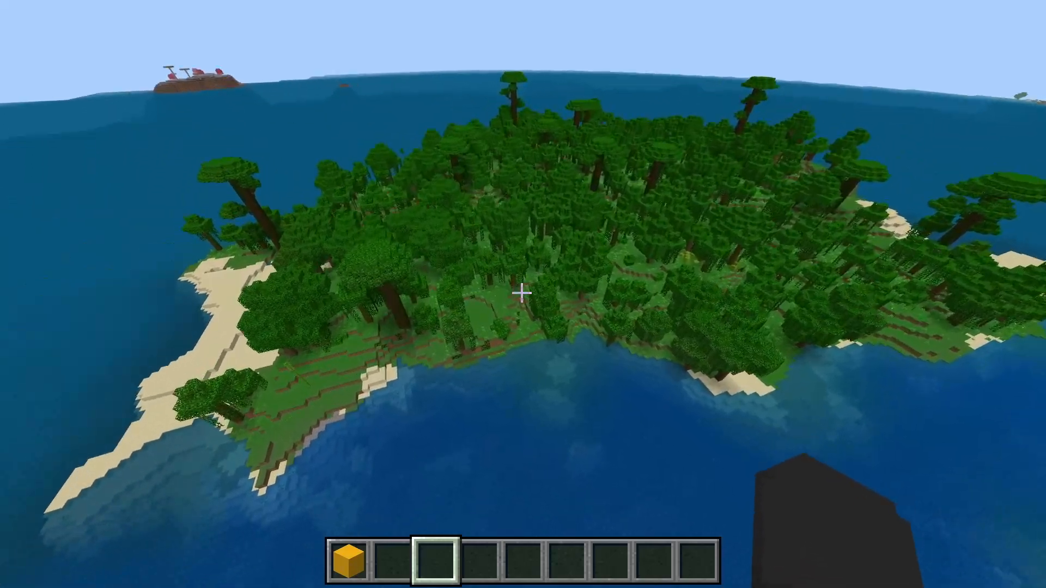
{"action": "key", "text": "s"}
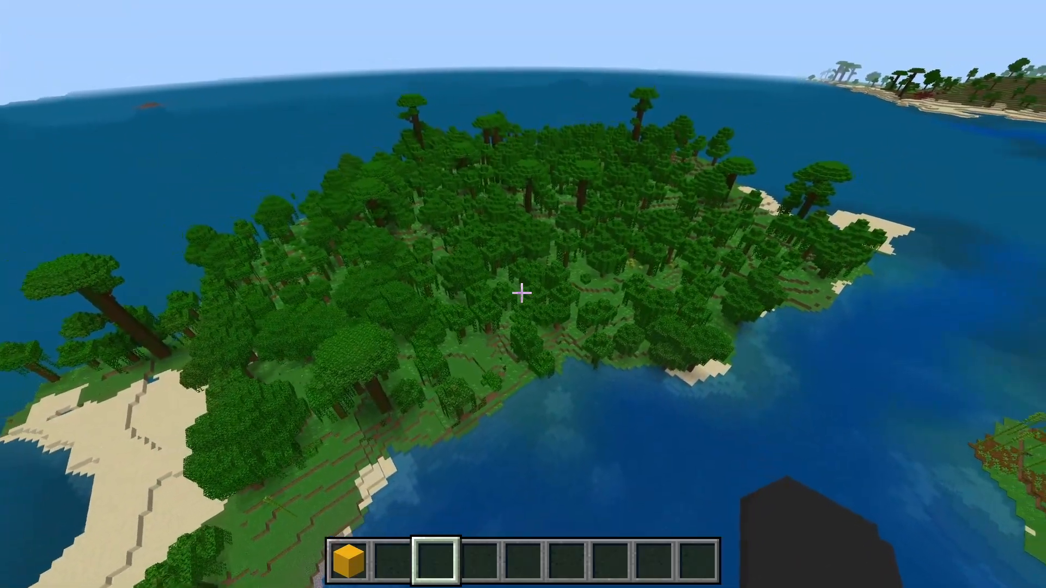
- Open the video settings and look through the options beyond the field of view
{"action": "key", "text": "Escape"}
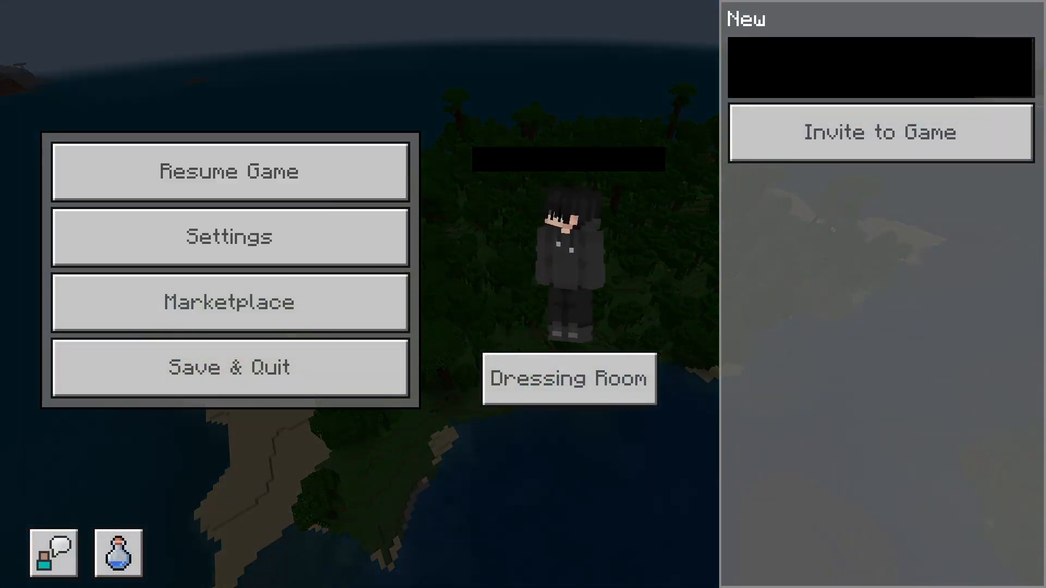
{"action": "left_click", "coordinate": [229, 237]}
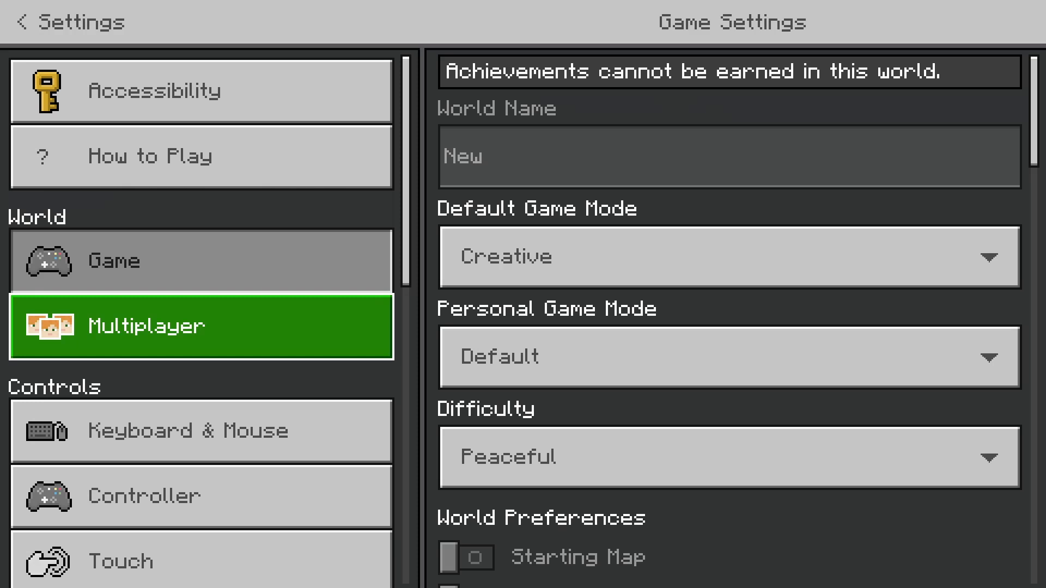
{"action": "scroll", "coordinate": [261, 338], "scroll_direction": "down", "scroll_amount": 5}
{"action": "left_click", "coordinate": [262, 425]}
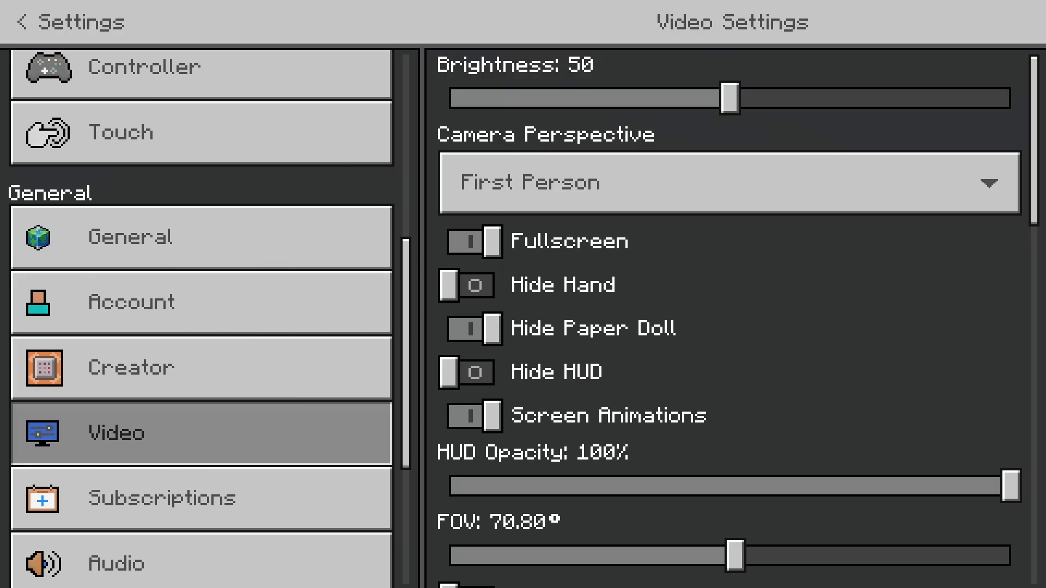
{"action": "scroll", "coordinate": [653, 337], "scroll_direction": "down", "scroll_amount": 10}
{"action": "scroll", "coordinate": [730, 332], "scroll_direction": "down", "scroll_amount": 5}
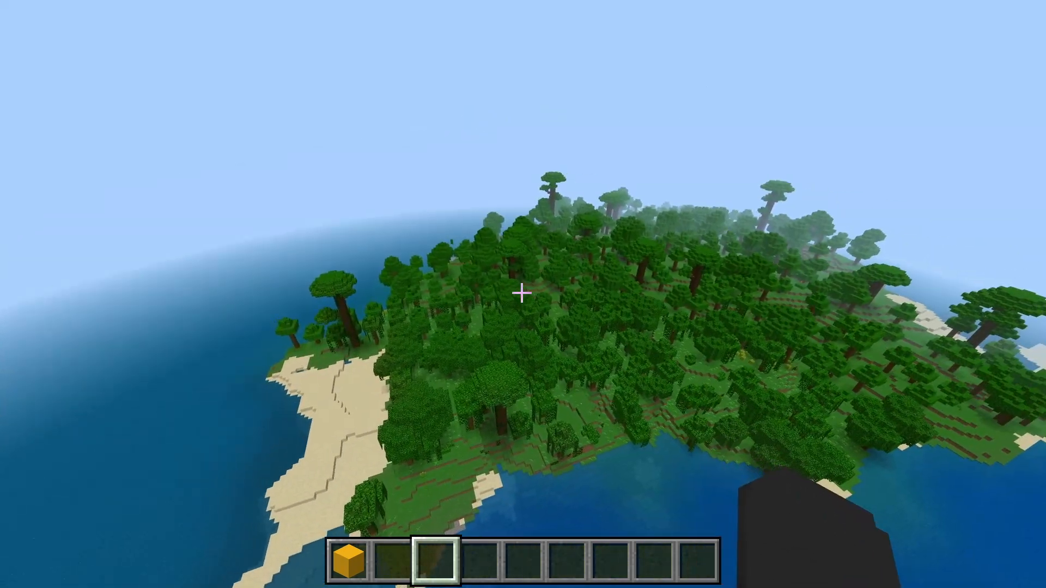
{"action": "key", "text": "e"}
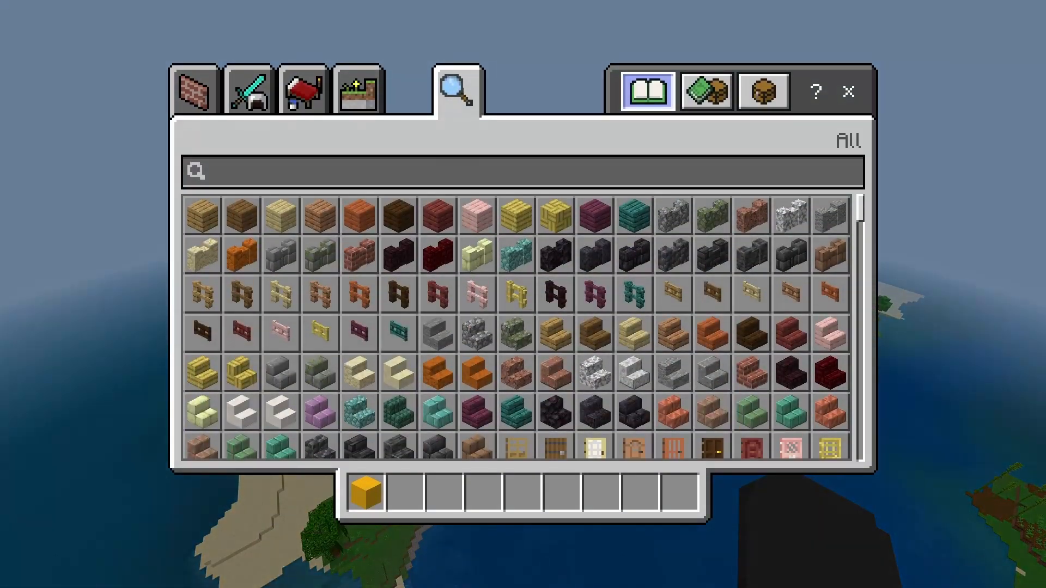
{"action": "key", "text": "e"}
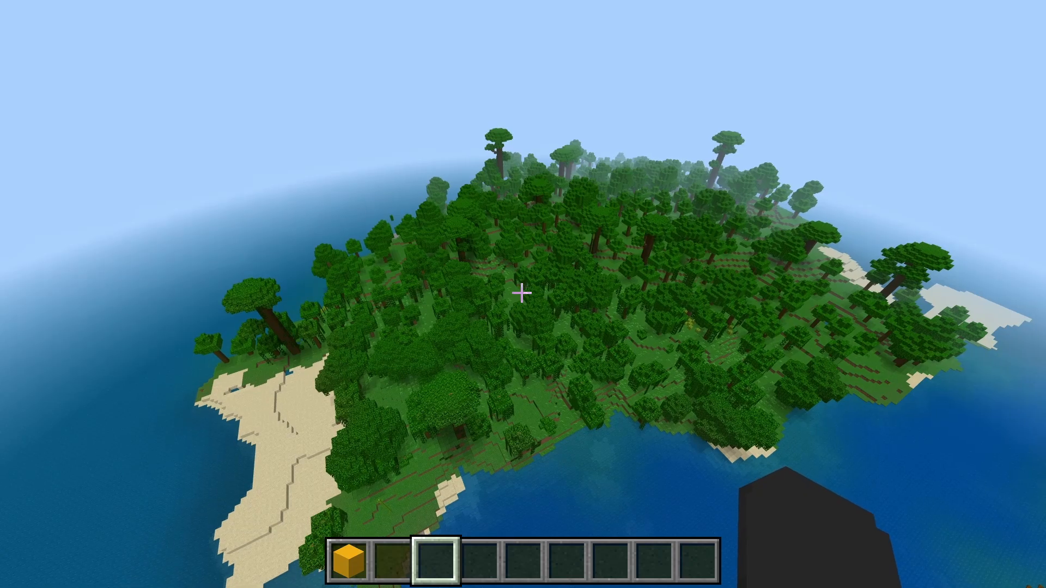
- Hide the HUD to view the clean shot of the island, and show the HUD again
{"action": "key", "text": "F1"}
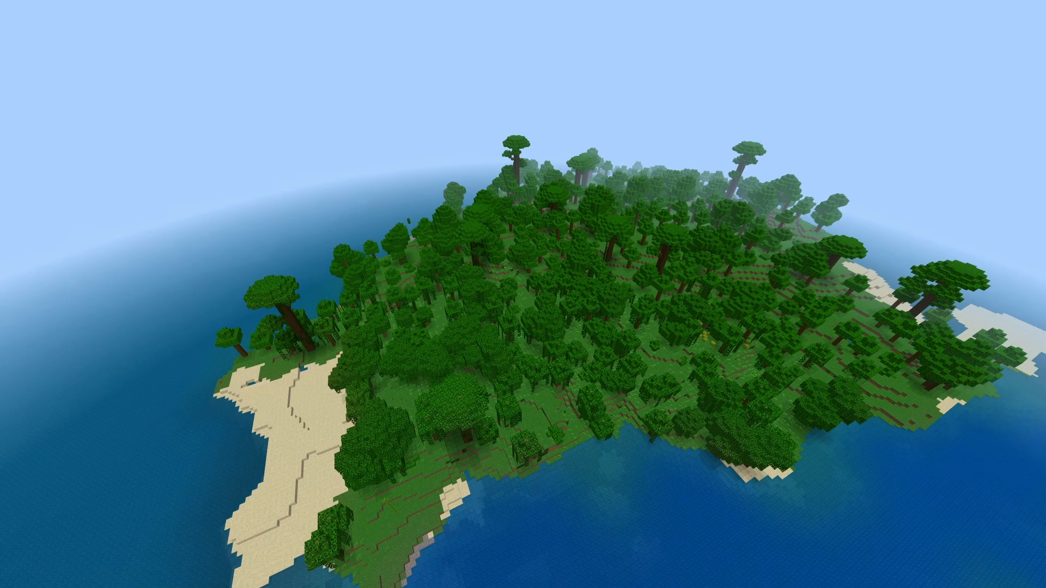
{"action": "key", "text": "F1"}
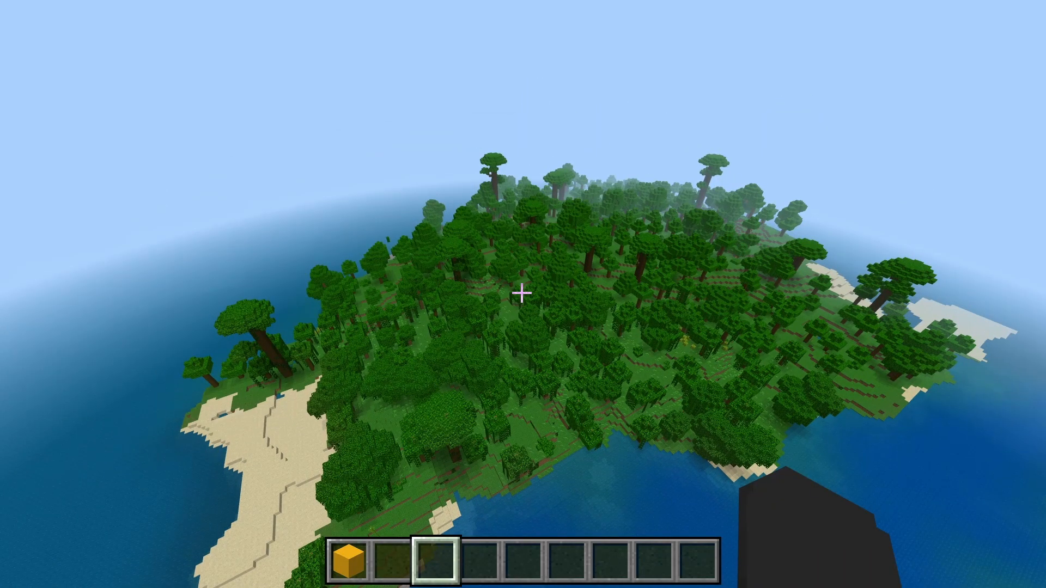
{"action": "key", "text": "1"}
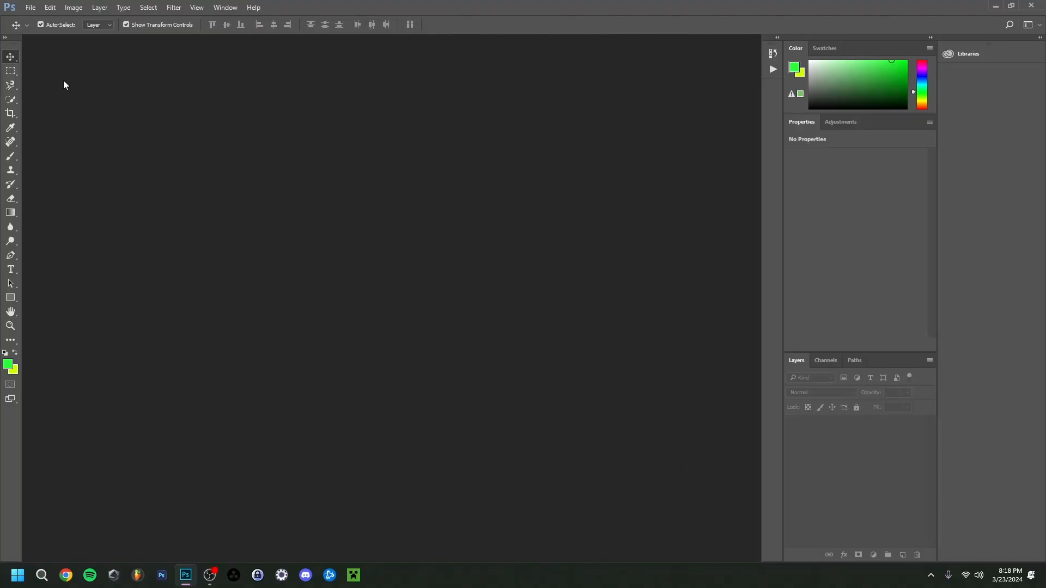
- In Photoshop, create a new document of 1920 x 1080 pixels at 300 pixels/inch with a white background
{"action": "left_click", "coordinate": [30, 8]}
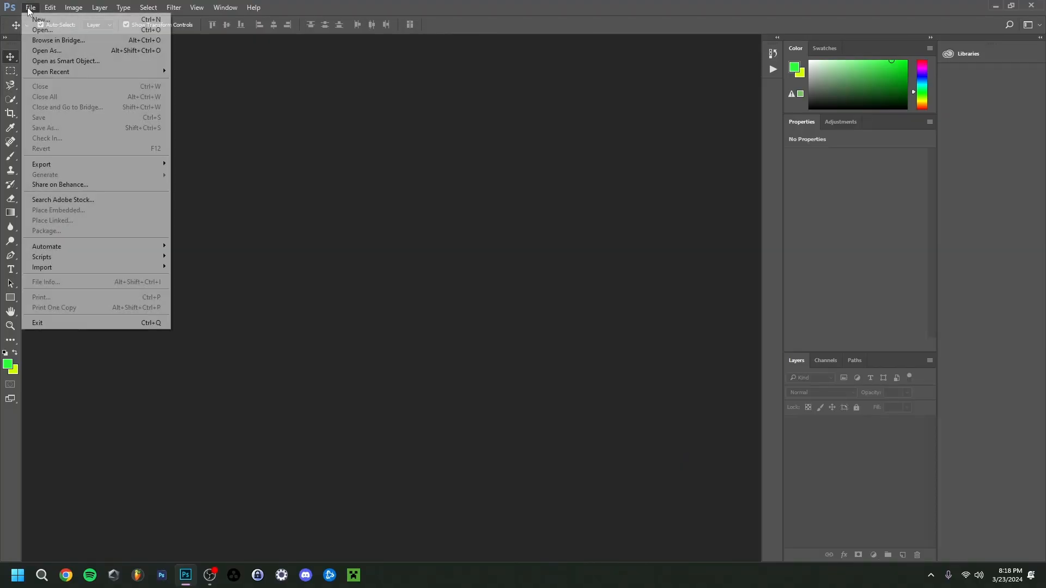
{"action": "left_click", "coordinate": [41, 19]}
{"action": "type", "text": "1920"}
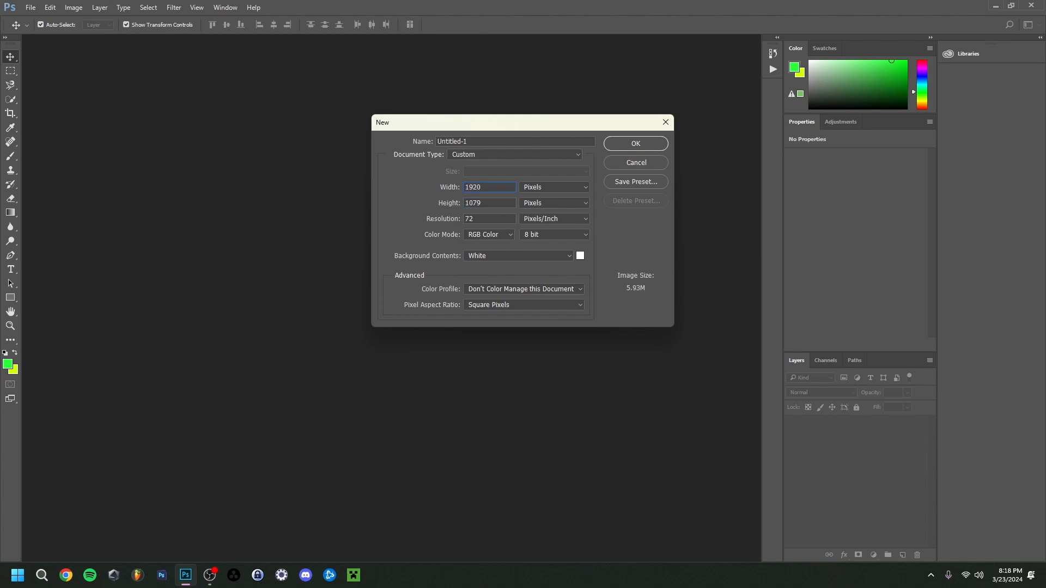
{"action": "key", "text": "Tab"}
{"action": "type", "text": "1080"}
{"action": "left_click", "coordinate": [640, 143]}
{"action": "key", "text": "z"}
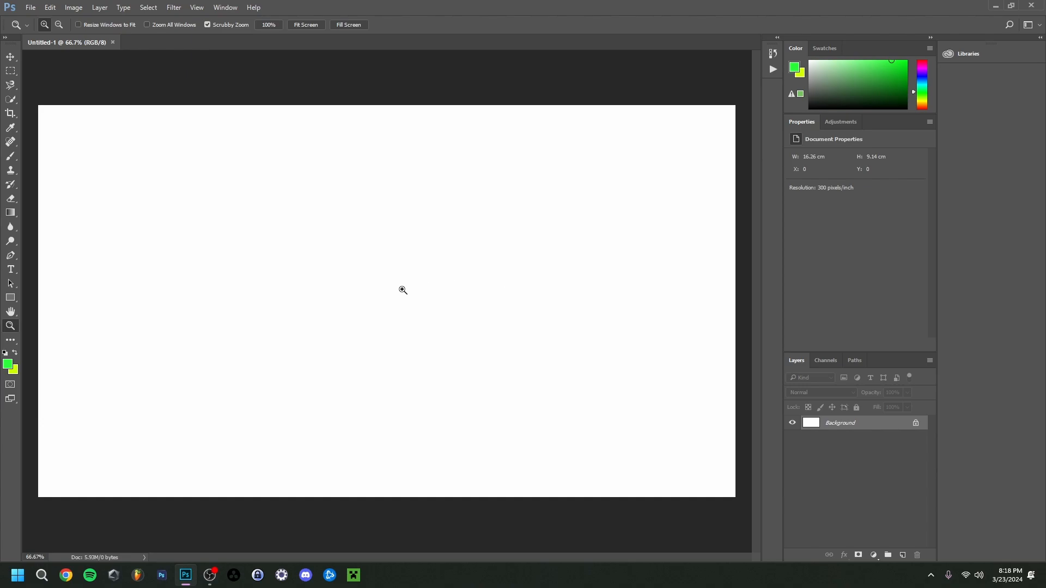
{"action": "key", "text": "v"}
{"action": "left_click", "coordinate": [18, 6]}
{"action": "left_click", "coordinate": [30, 7]}
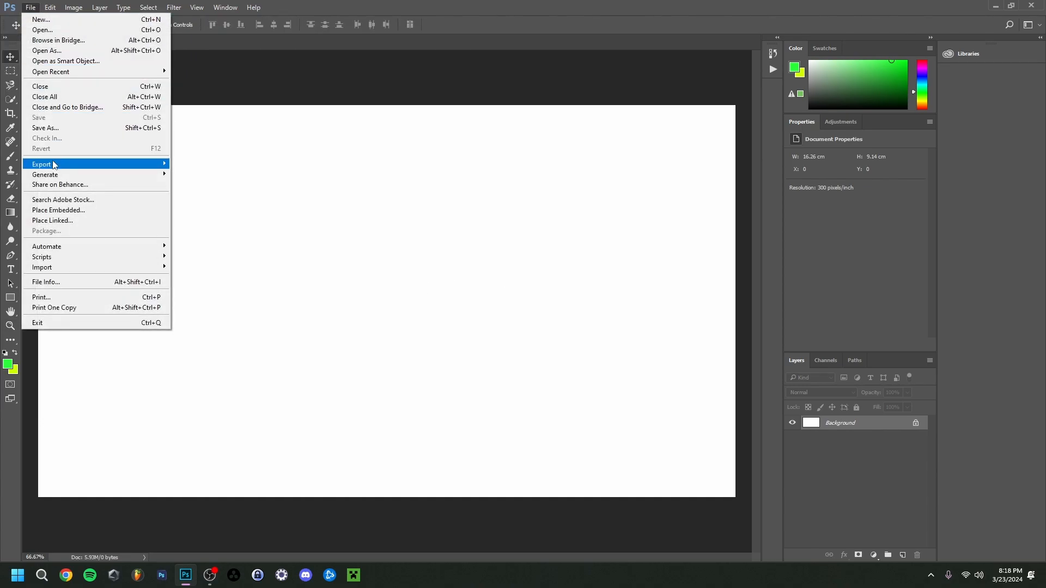
{"action": "left_click", "coordinate": [53, 221]}
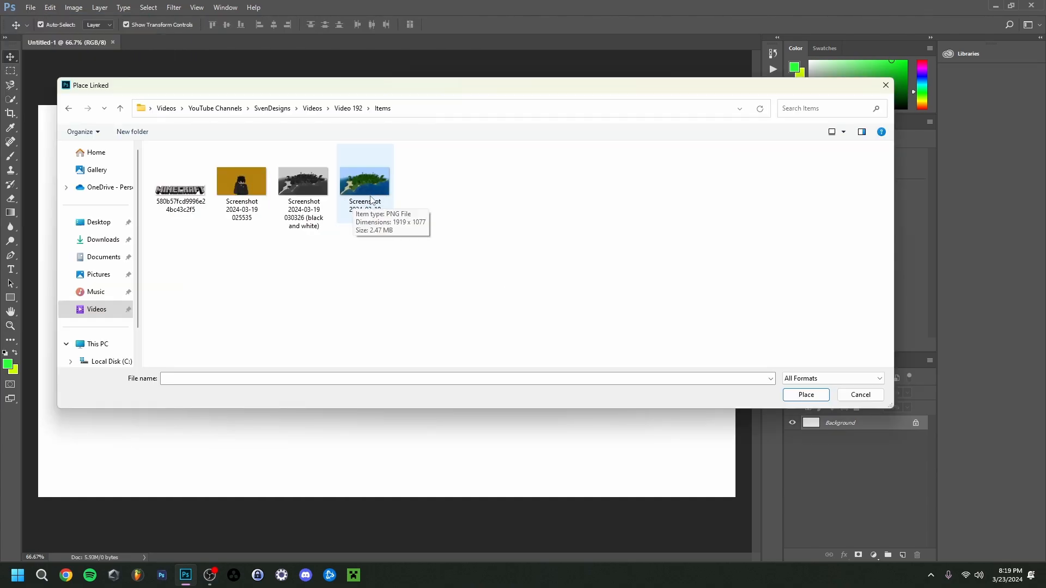
{"action": "double_click", "coordinate": [307, 184]}
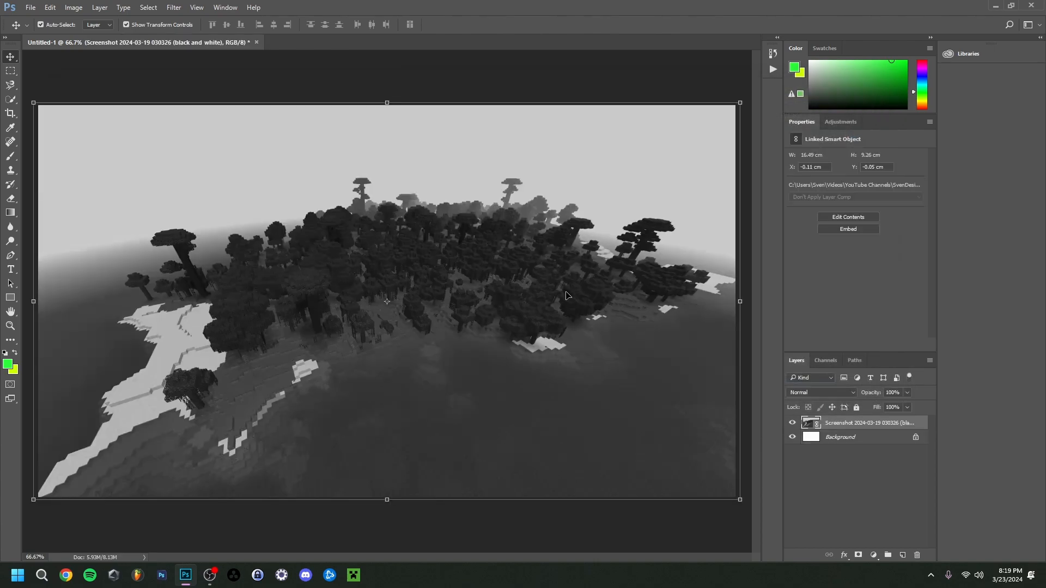
{"action": "left_click", "coordinate": [174, 7]}
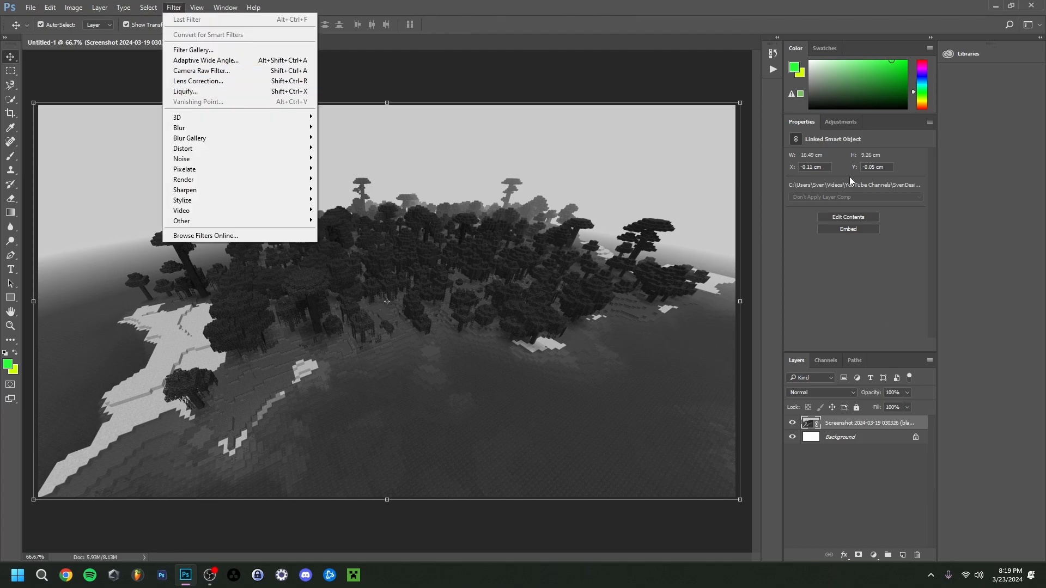
{"action": "left_click", "coordinate": [838, 125]}
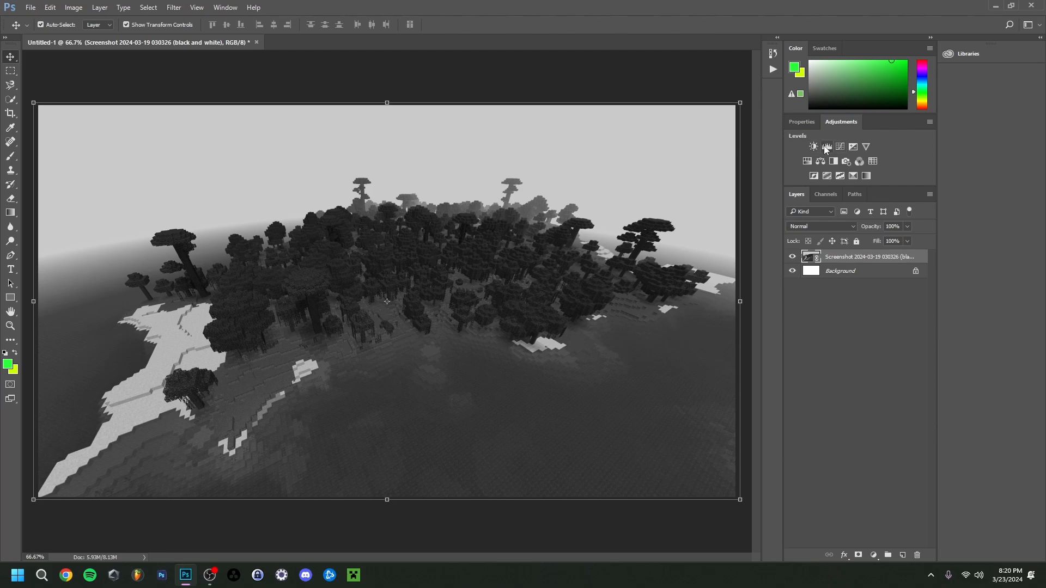
{"action": "left_click", "coordinate": [802, 123]}
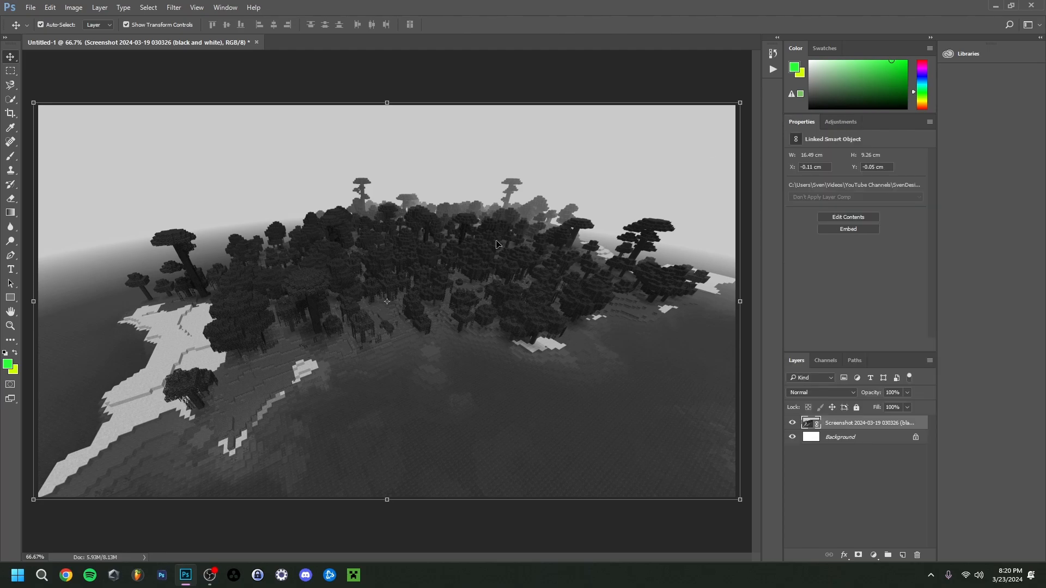
{"action": "left_click", "coordinate": [150, 8]}
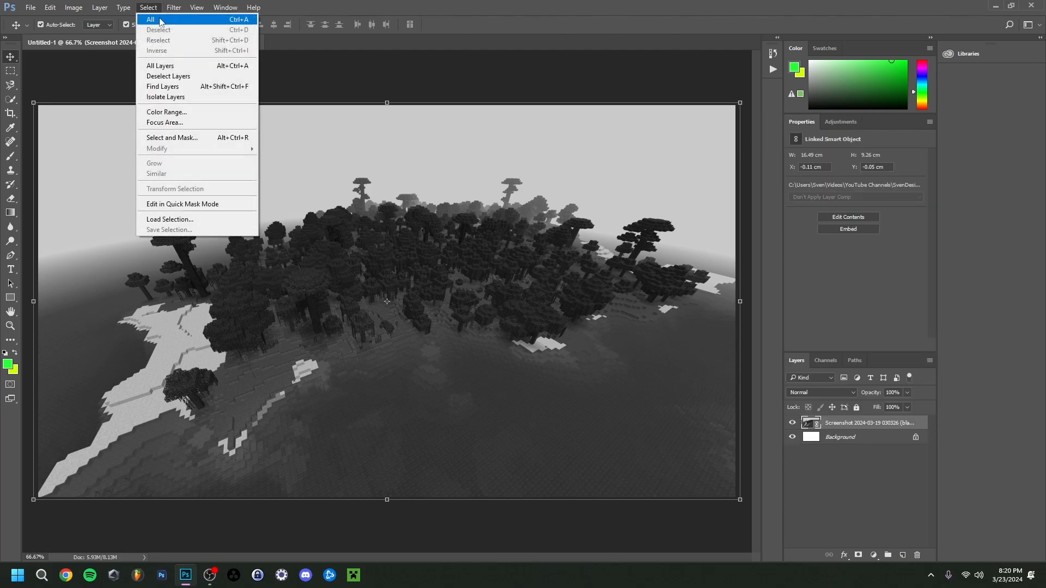
- Open the Camera Raw Filter for the island screenshot and set Exposure to +0.65, Contrast to +49 and Highlights to +12
{"action": "mouse_move", "coordinate": [169, 11]}
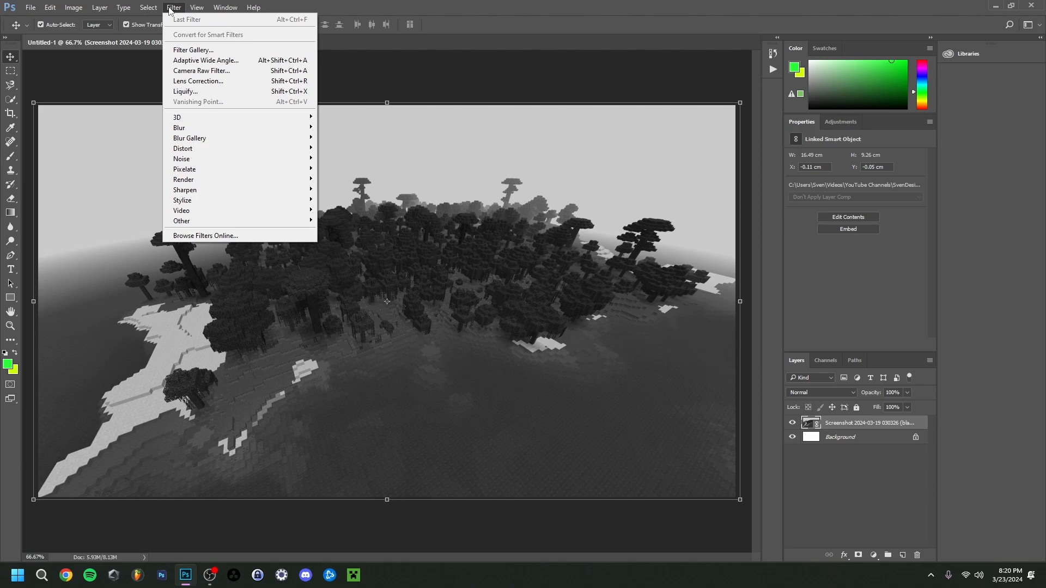
{"action": "left_click", "coordinate": [198, 71]}
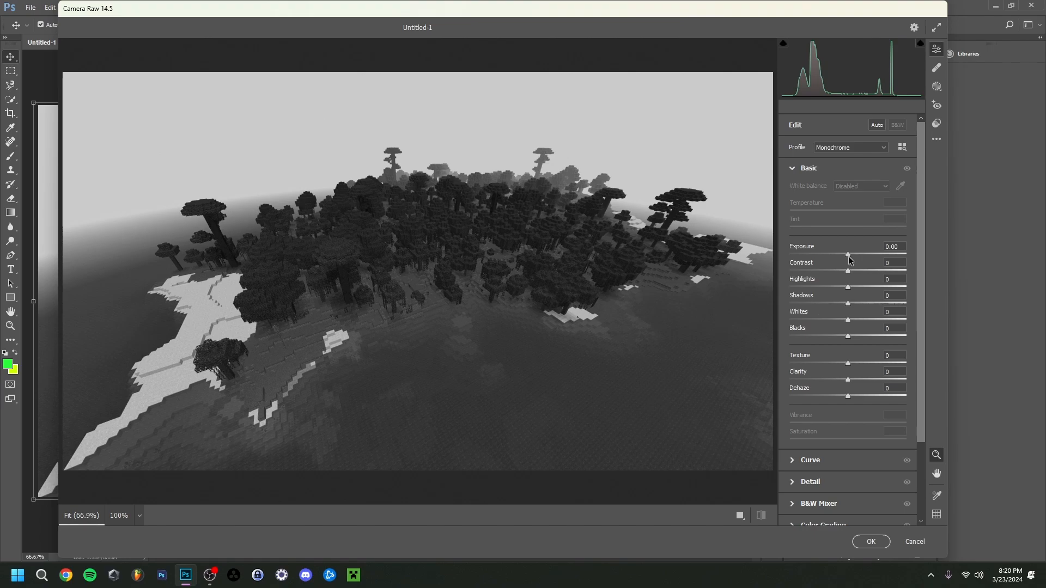
{"action": "left_click_drag", "start_coordinate": [849, 260], "coordinate": [876, 278]}
{"action": "left_click_drag", "start_coordinate": [847, 287], "coordinate": [862, 293]}
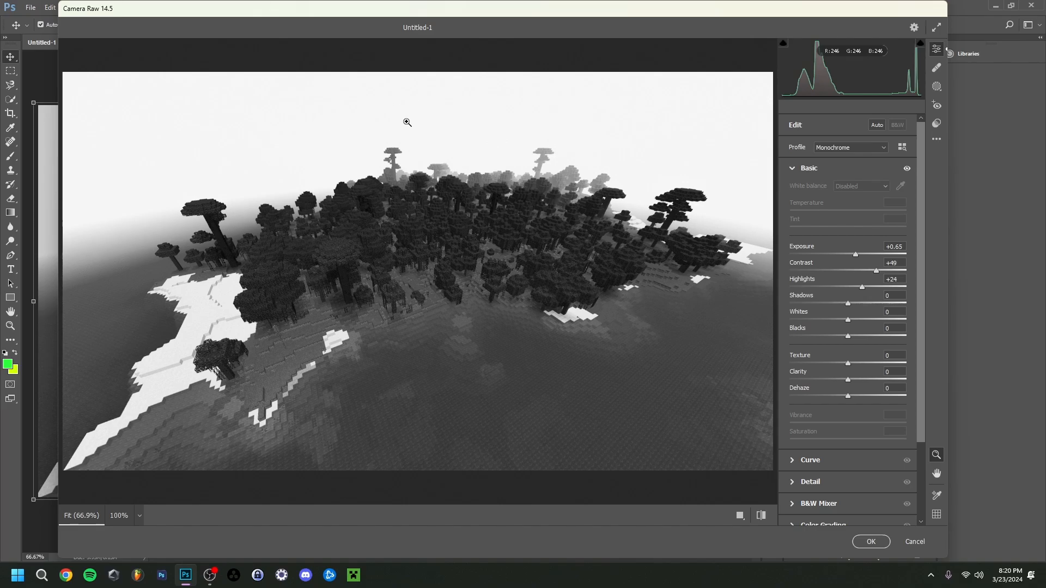
{"action": "left_click_drag", "start_coordinate": [861, 287], "coordinate": [855, 287]}
- Set Shadows to -7, Whites to +7, Blacks to -3, Texture to +24 and Clarity to +38, and apply the filter
{"action": "left_click_drag", "start_coordinate": [848, 304], "coordinate": [878, 364]}
{"action": "left_click_drag", "start_coordinate": [848, 380], "coordinate": [862, 363]}
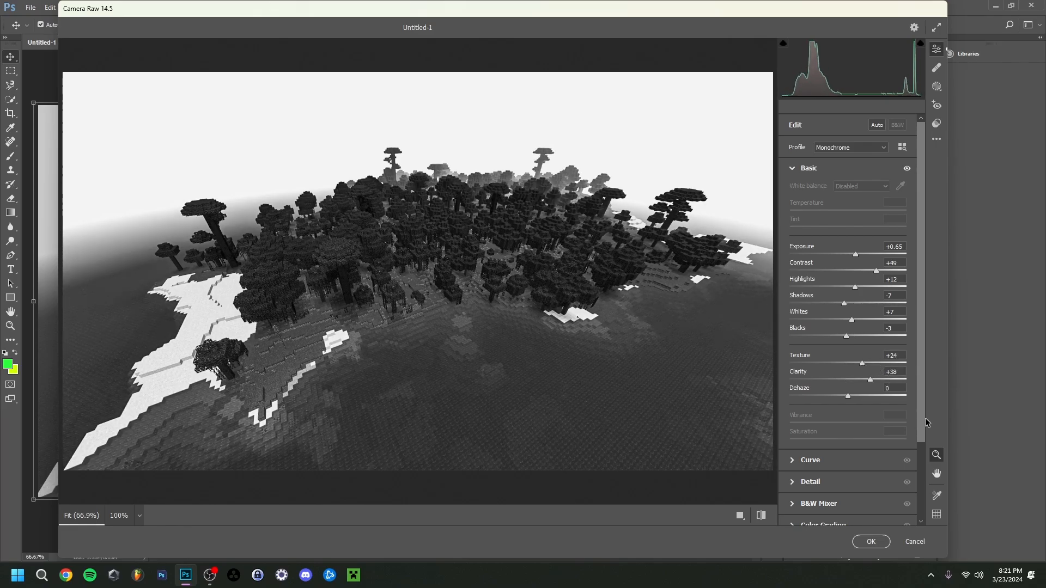
{"action": "left_click", "coordinate": [871, 542]}
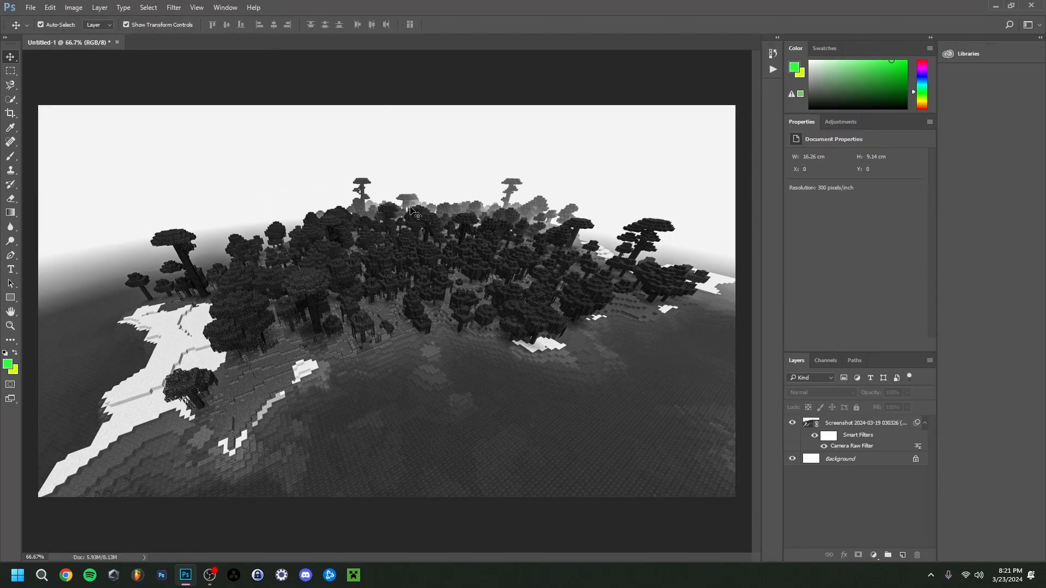
- Draw a rectangle over the whole canvas with a yellow fill and no stroke, and centre it on the canvas
{"action": "key", "text": "u"}
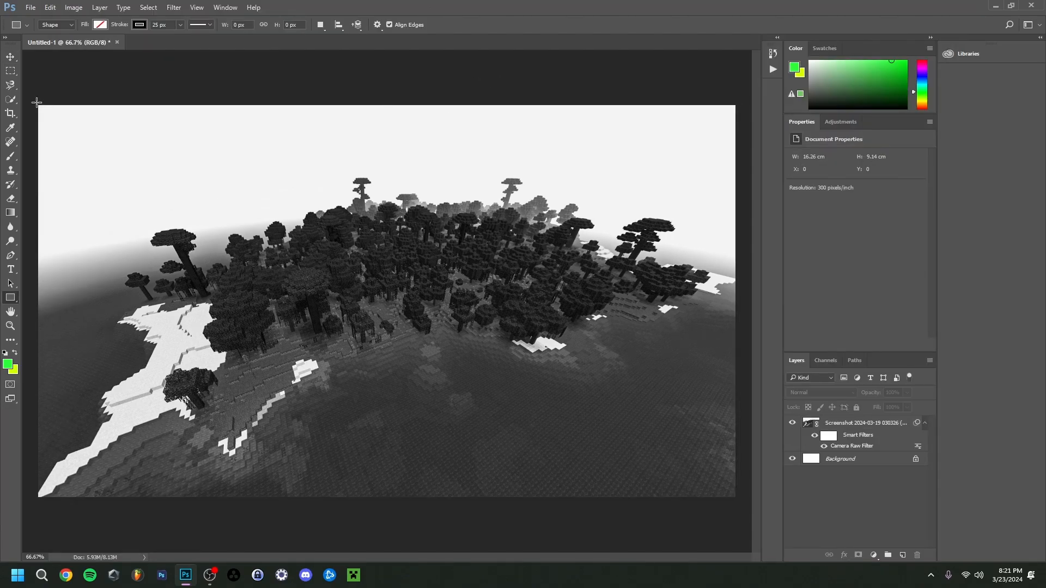
{"action": "left_click_drag", "start_coordinate": [36, 102], "coordinate": [736, 501]}
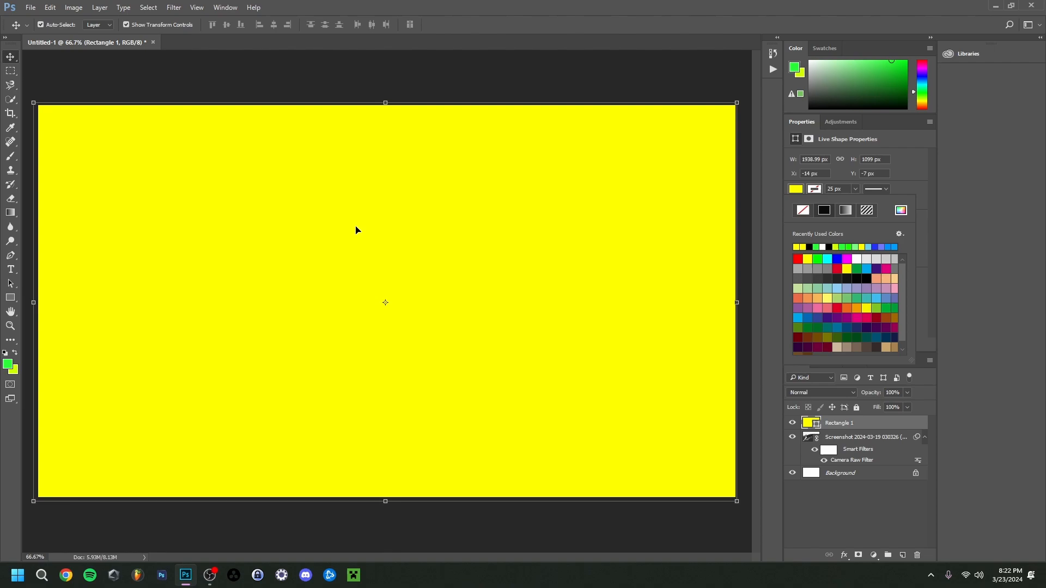
{"action": "left_click_drag", "start_coordinate": [357, 230], "coordinate": [391, 244]}
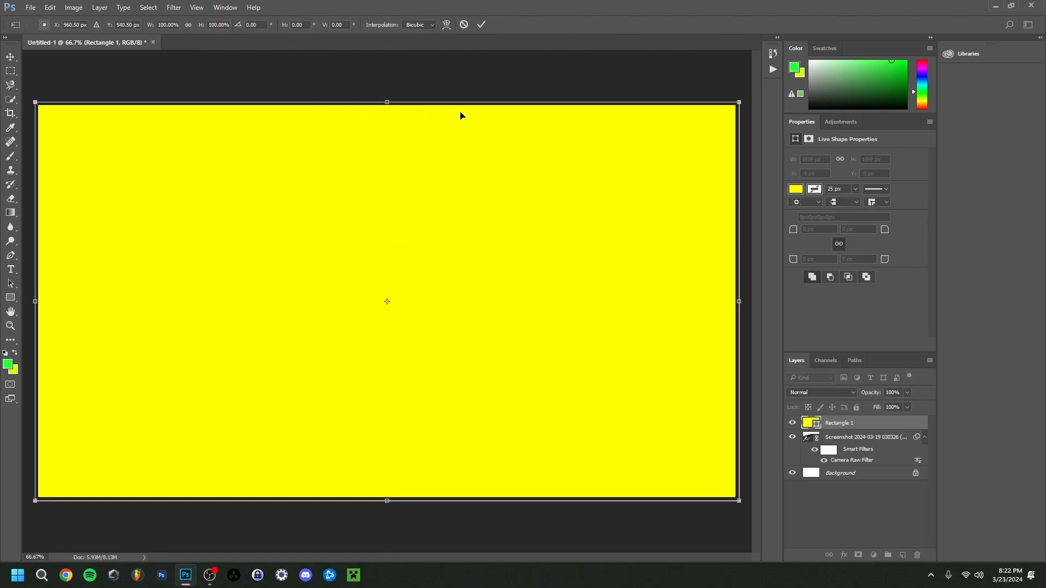
{"action": "left_click", "coordinate": [483, 25]}
- Set the yellow rectangle's blend mode to Multiply and deselect the layer
{"action": "left_click", "coordinate": [820, 392]}
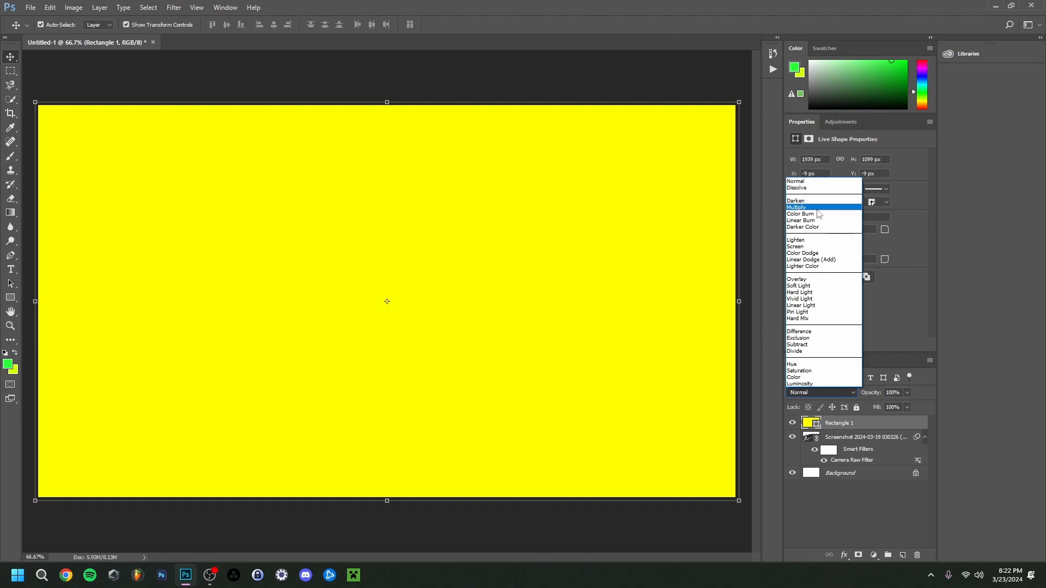
{"action": "left_click", "coordinate": [818, 208]}
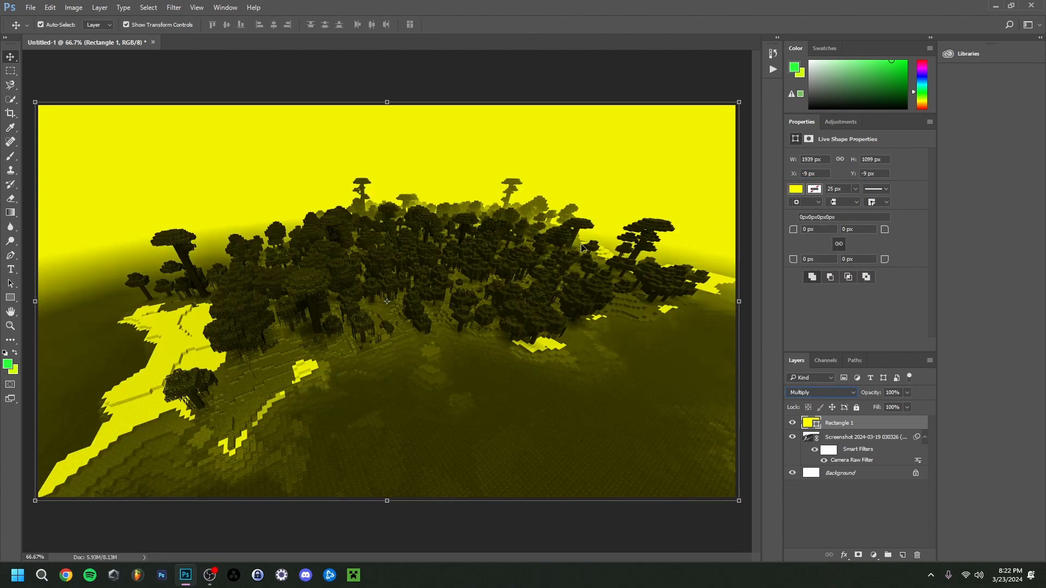
{"action": "left_click", "coordinate": [387, 87]}
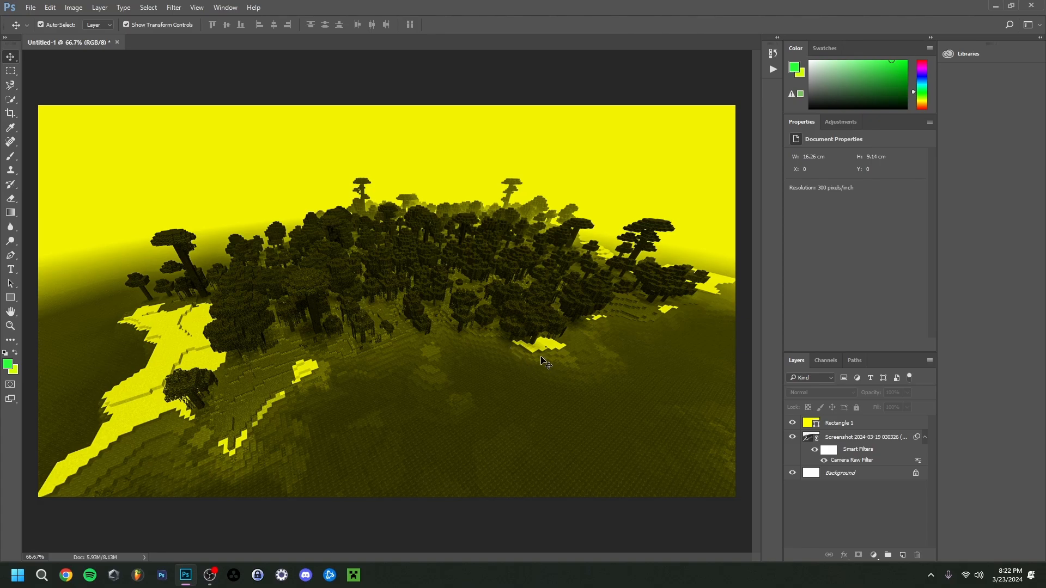
{"action": "left_click", "coordinate": [30, 7]}
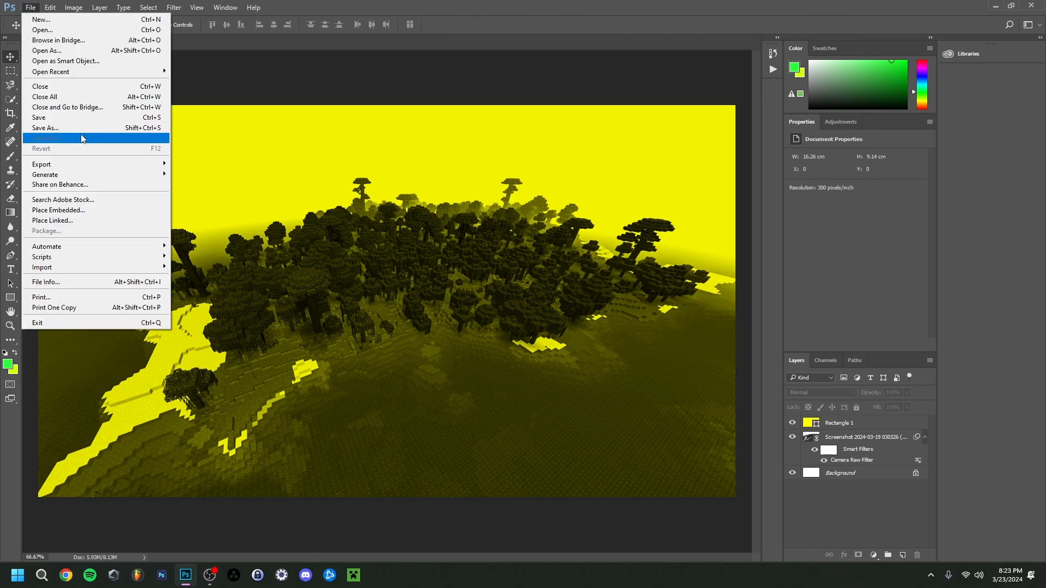
{"action": "left_click", "coordinate": [55, 221]}
{"action": "double_click", "coordinate": [238, 182]}
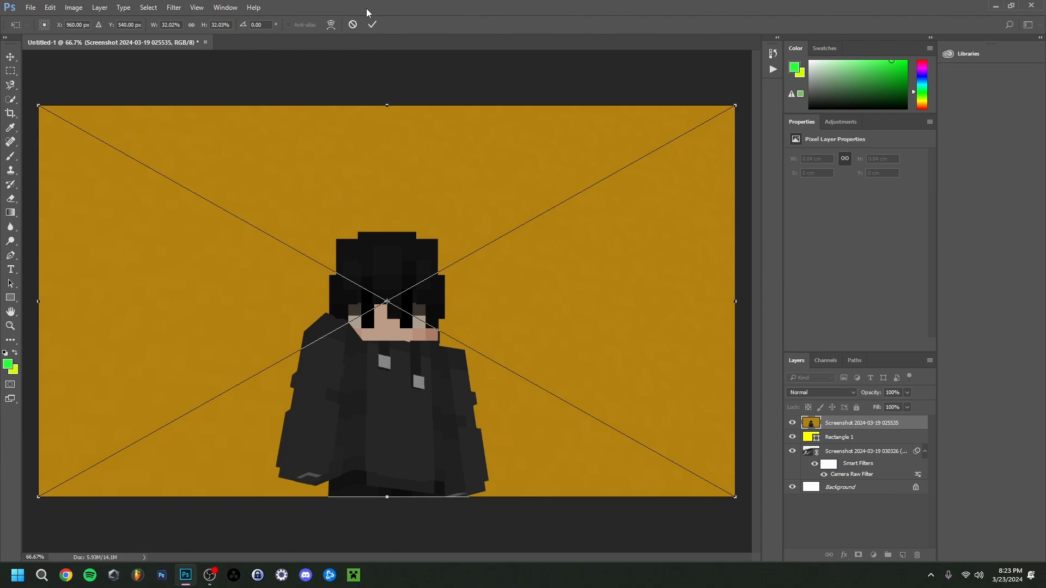
{"action": "left_click", "coordinate": [372, 24]}
- Try the Quick Selection tool on the orange background around the character, and clear the selection
{"action": "left_click", "coordinate": [10, 100]}
{"action": "mouse_move", "coordinate": [150, 192]}
{"action": "left_mouse_down"}
{"action": "mouse_move", "coordinate": [264, 167]}
{"action": "mouse_move", "coordinate": [213, 141]}
{"action": "mouse_move", "coordinate": [170, 273]}
{"action": "left_mouse_up"}
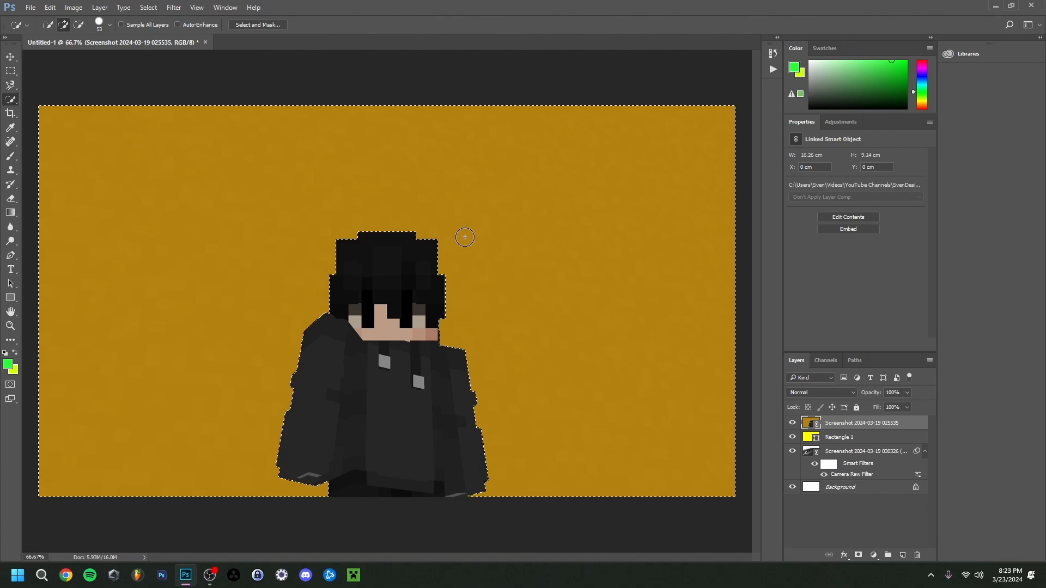
{"action": "left_click", "coordinate": [149, 7]}
{"action": "left_click", "coordinate": [169, 28]}
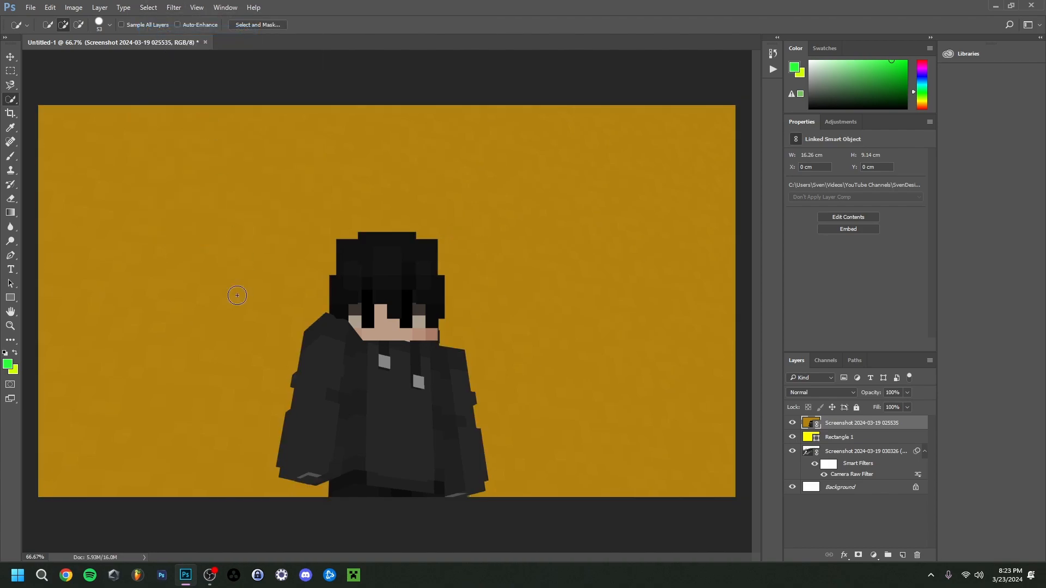
- Start a Pen tool path at the image's lower edge beside the character's right-hand sleeve and trace up the sleeve's lower outer edge
{"action": "left_click", "coordinate": [10, 325]}
{"action": "left_click", "coordinate": [368, 482]}
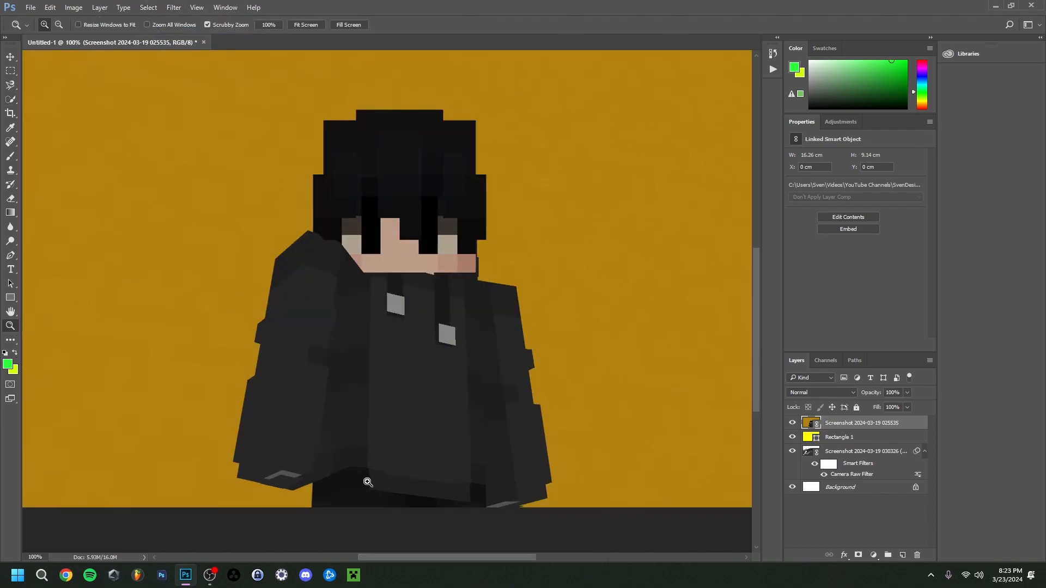
{"action": "key", "text": "p"}
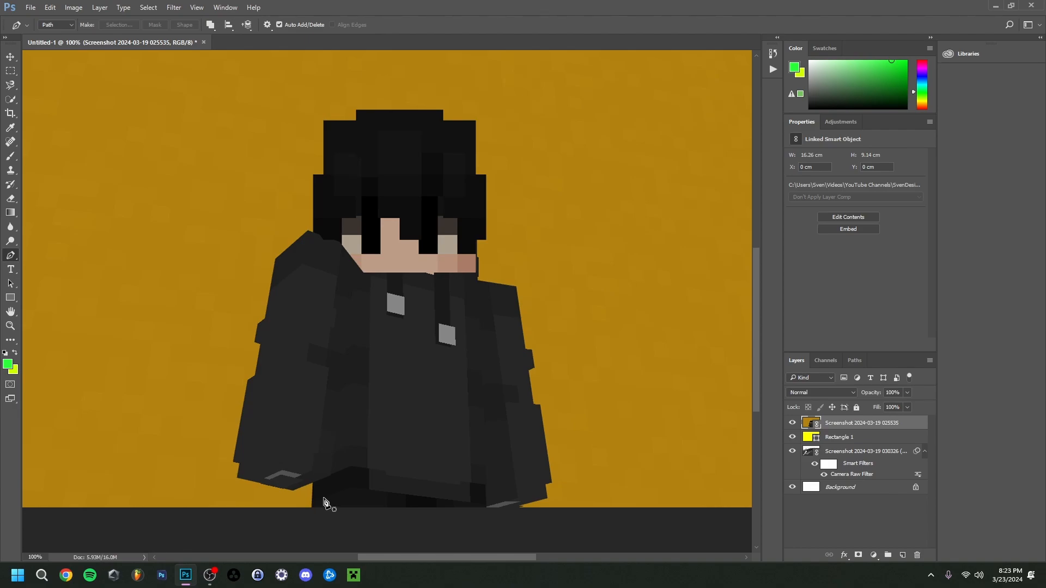
{"action": "key", "text": "z"}
{"action": "left_click", "coordinate": [539, 511]}
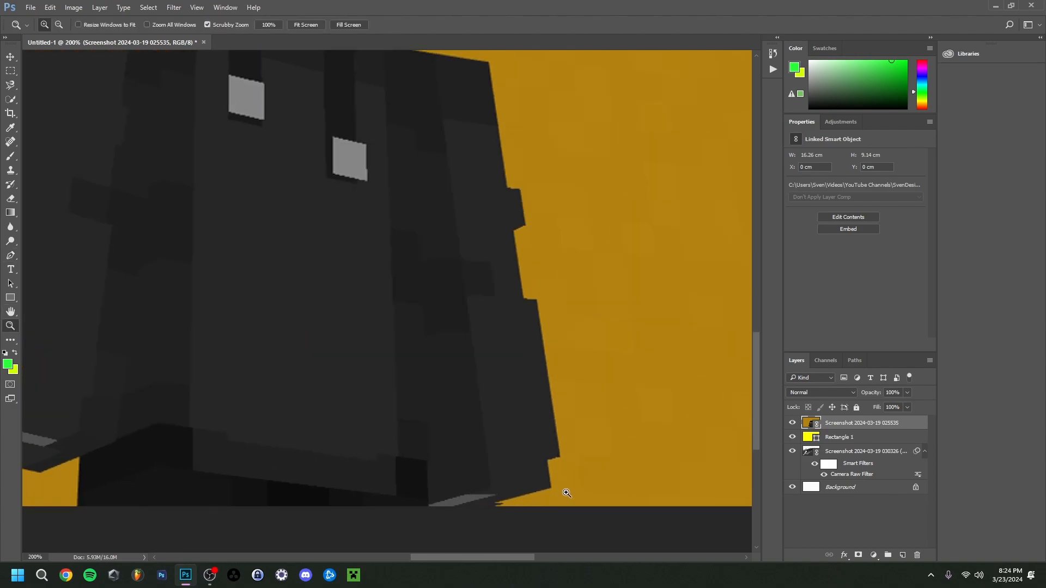
{"action": "left_click", "coordinate": [566, 493]}
{"action": "left_click", "coordinate": [11, 255]}
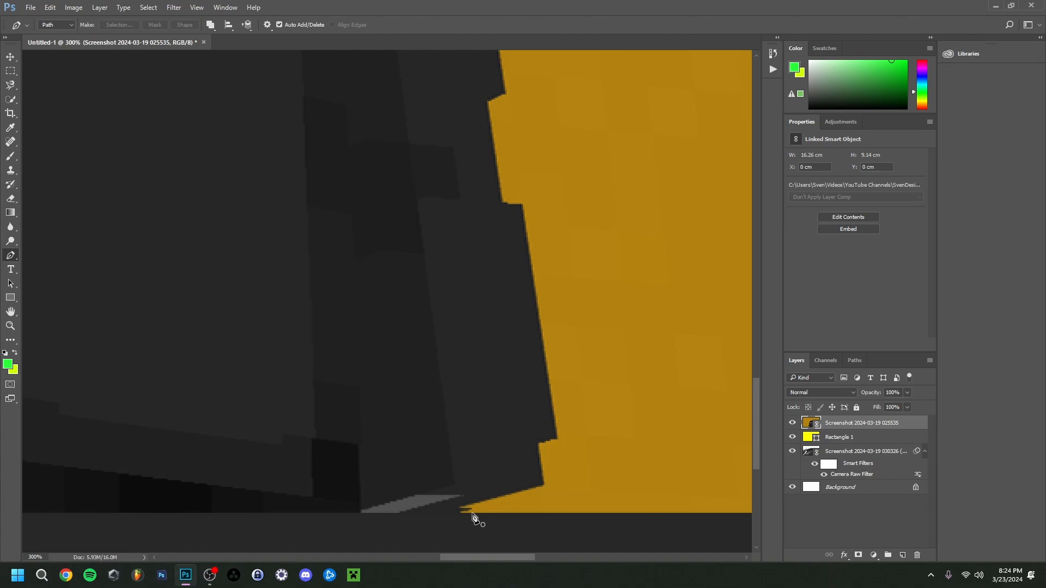
{"action": "left_click", "coordinate": [459, 512]}
{"action": "left_click", "coordinate": [543, 485]}
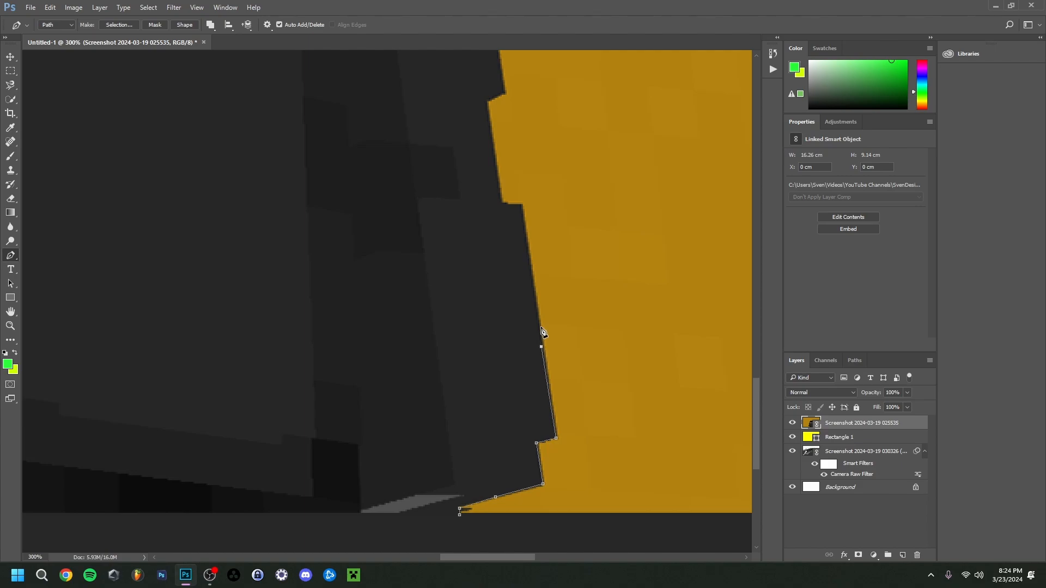
{"action": "left_click", "coordinate": [533, 280]}
- Continue the Pen path around the notches of the character's right-hand sleeve towards the shoulder
{"action": "scroll", "coordinate": [488, 348], "scroll_direction": "up", "scroll_amount": 3}
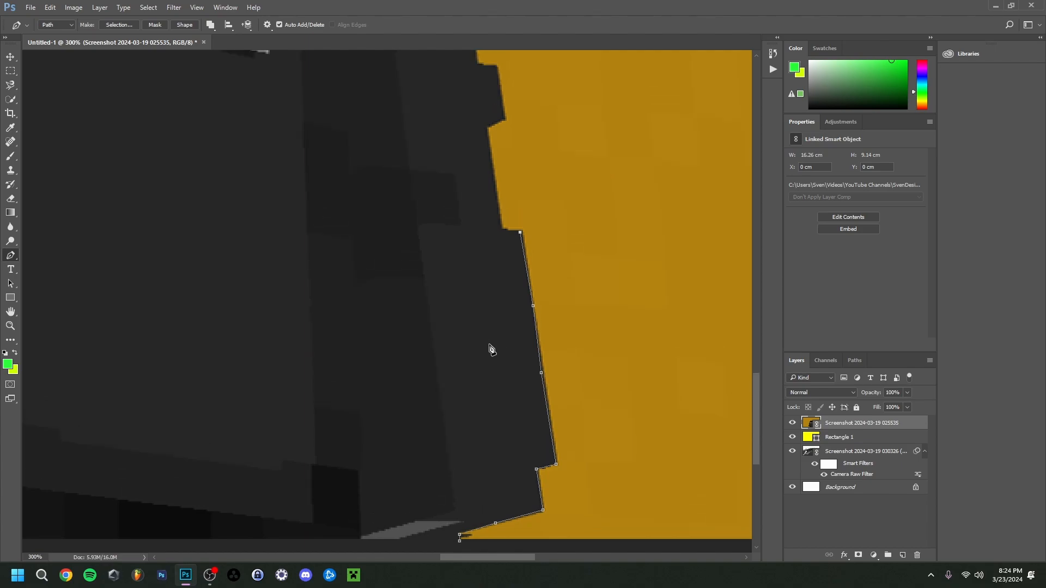
{"action": "left_click", "coordinate": [502, 283]}
{"action": "left_click", "coordinate": [485, 179]}
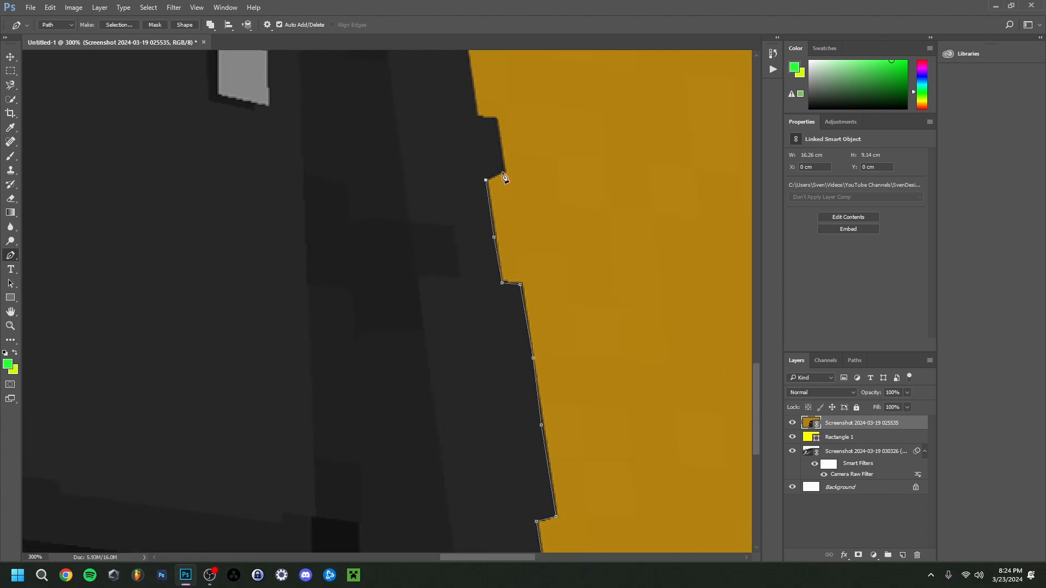
{"action": "left_click", "coordinate": [503, 171]}
{"action": "left_click", "coordinate": [495, 118]}
{"action": "scroll", "coordinate": [548, 355], "scroll_direction": "up", "scroll_amount": 1}
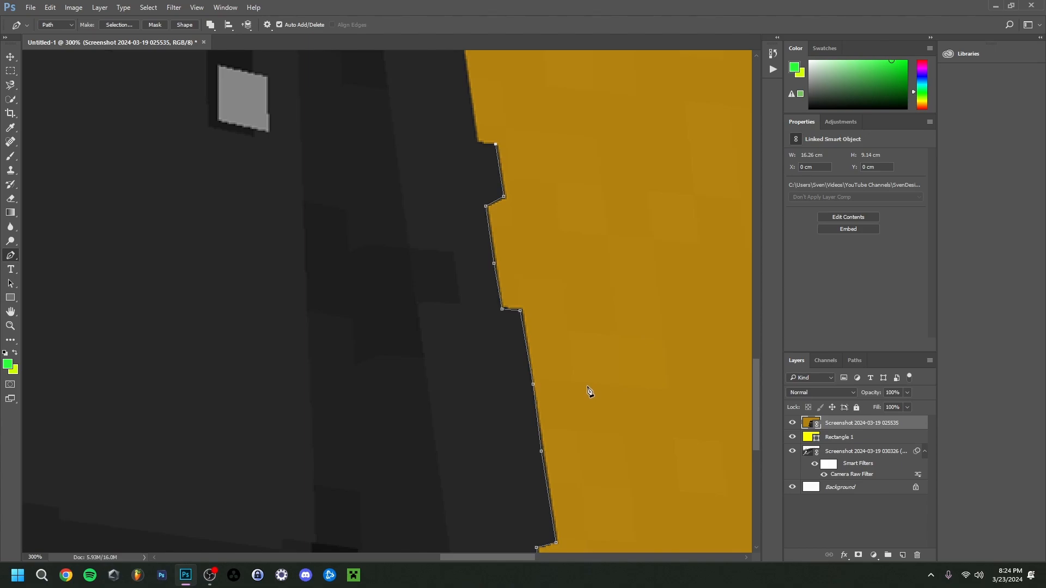
{"action": "scroll", "coordinate": [586, 389], "scroll_direction": "up", "scroll_amount": 1}
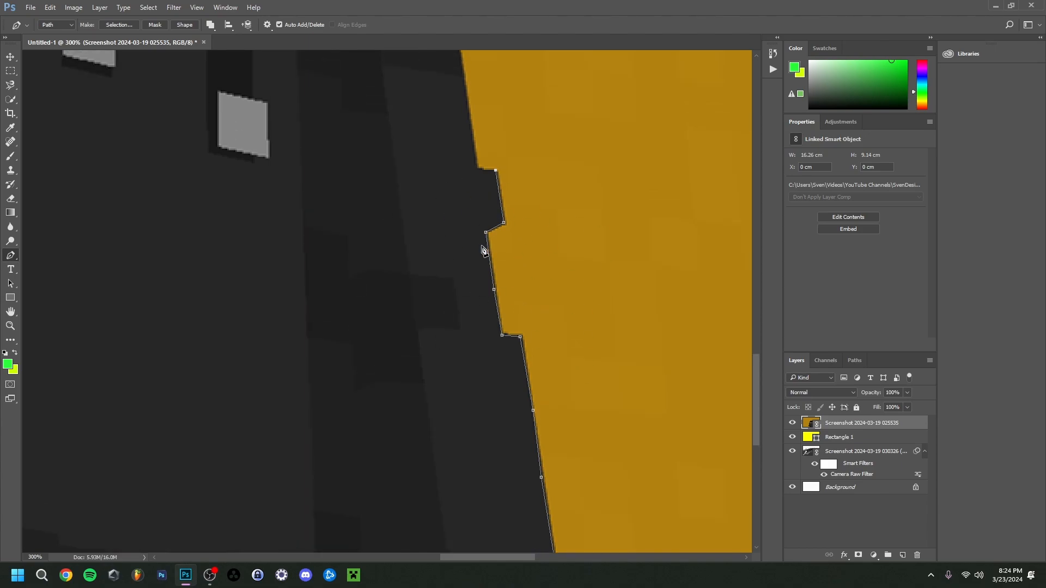
- Trace the Pen path over the right-hand shoulder, past the neck and around the outline of the hair
{"action": "scroll", "coordinate": [483, 251], "scroll_direction": "up", "scroll_amount": 16}
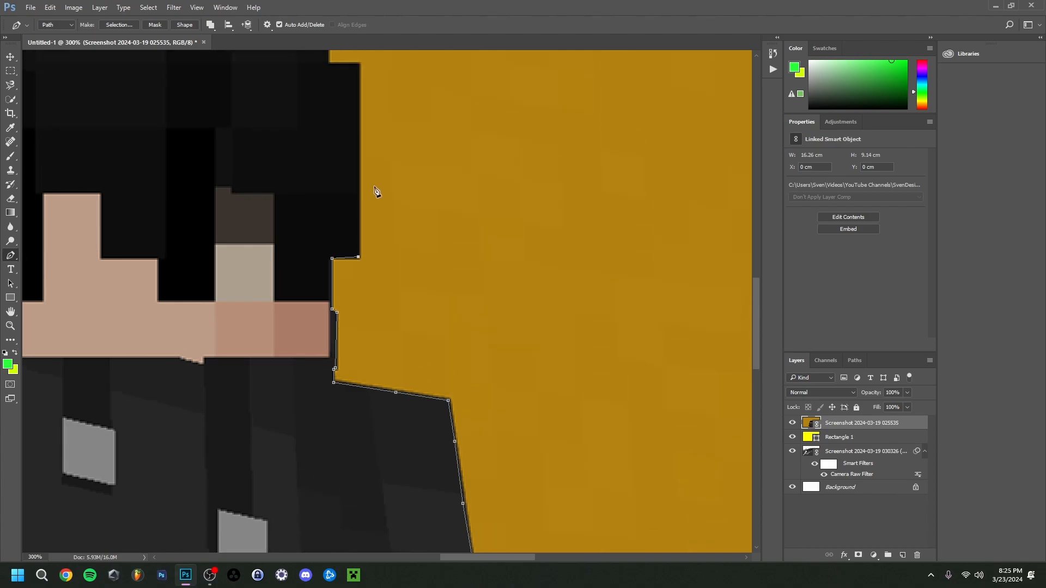
{"action": "scroll", "coordinate": [371, 155], "scroll_direction": "up", "scroll_amount": 6}
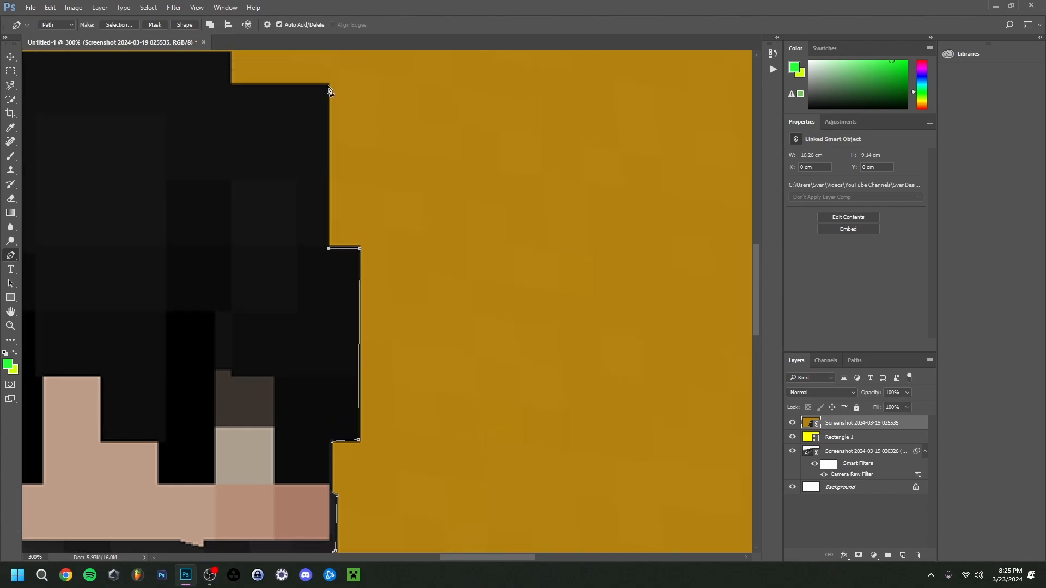
{"action": "scroll", "coordinate": [300, 327], "scroll_direction": "left", "scroll_amount": 15}
- Trace the left-hand shoulder and sleeve down to the hand, close the path below the character and convert it to a selection
{"action": "scroll", "coordinate": [223, 463], "scroll_direction": "down", "scroll_amount": 8}
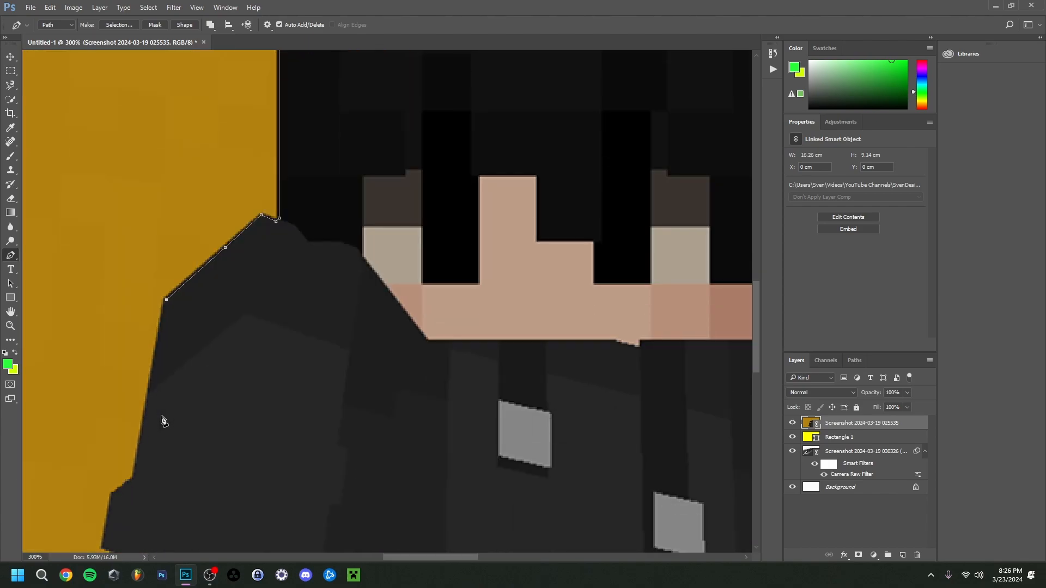
{"action": "left_click", "coordinate": [153, 373]}
{"action": "left_click", "coordinate": [143, 437]}
{"action": "left_click", "coordinate": [134, 478]}
{"action": "scroll", "coordinate": [192, 479], "scroll_direction": "down", "scroll_amount": 2}
{"action": "left_click", "coordinate": [113, 433]}
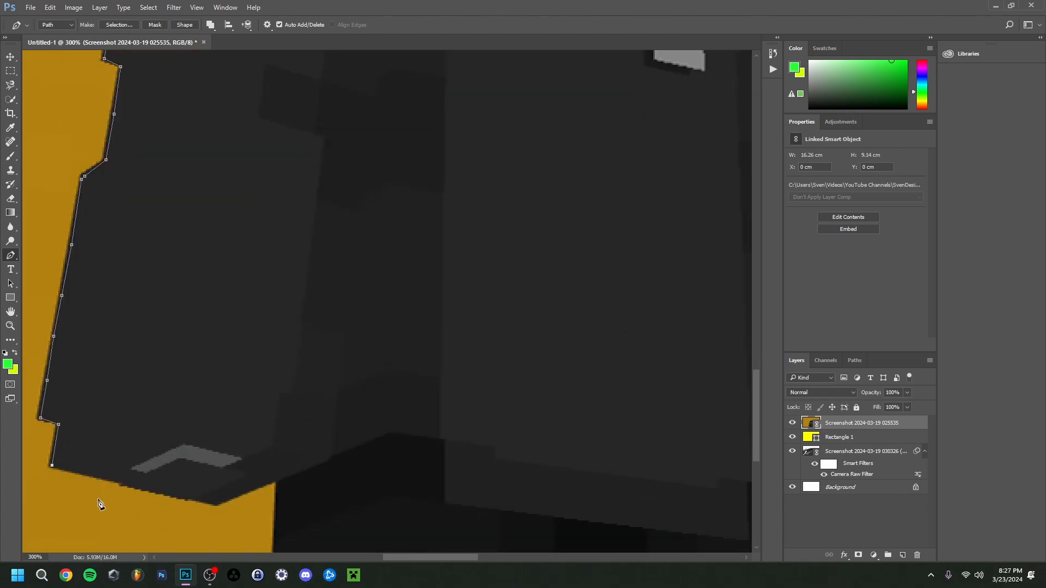
{"action": "left_click", "coordinate": [122, 483]}
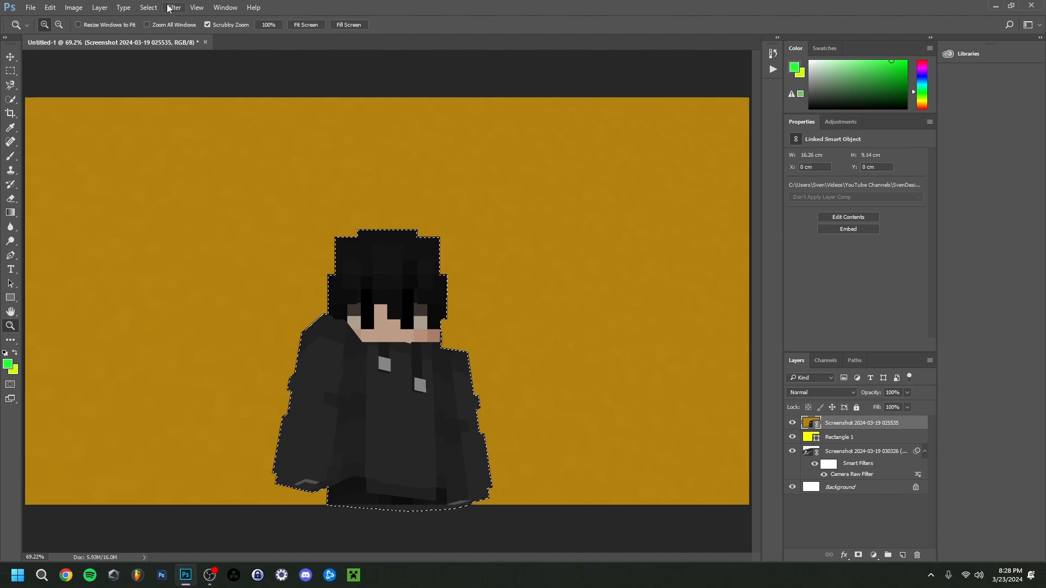
- Rasterize the character layer and delete the orange background around the character using the inverted selection
{"action": "left_click", "coordinate": [148, 8]}
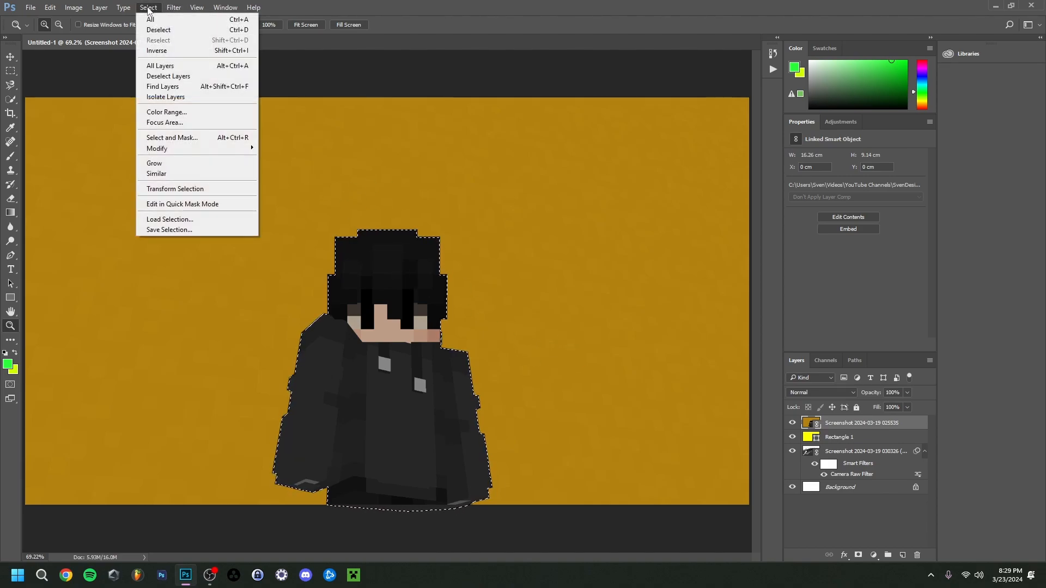
{"action": "left_click", "coordinate": [158, 50]}
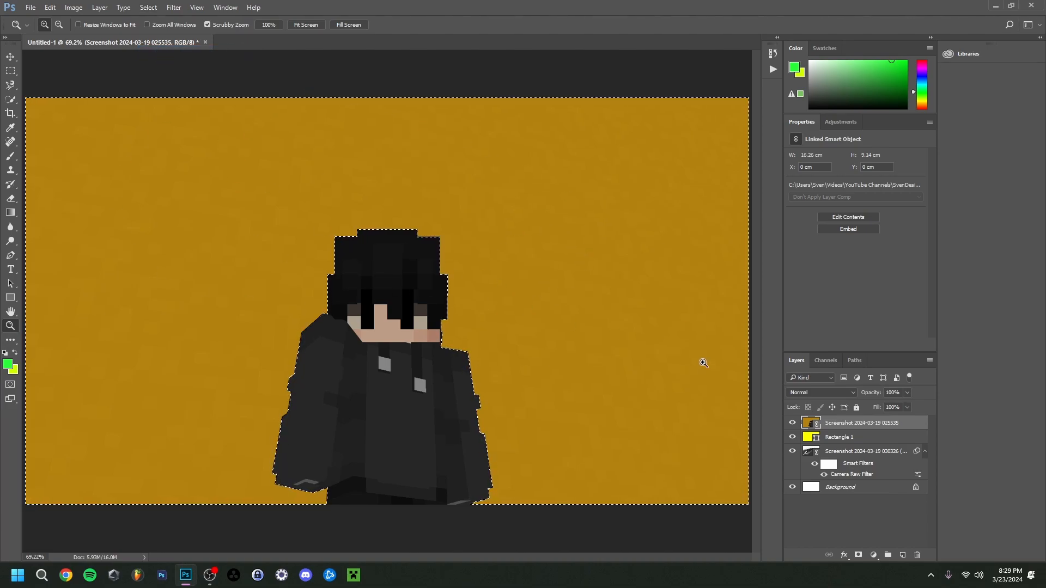
{"action": "right_click", "coordinate": [860, 428]}
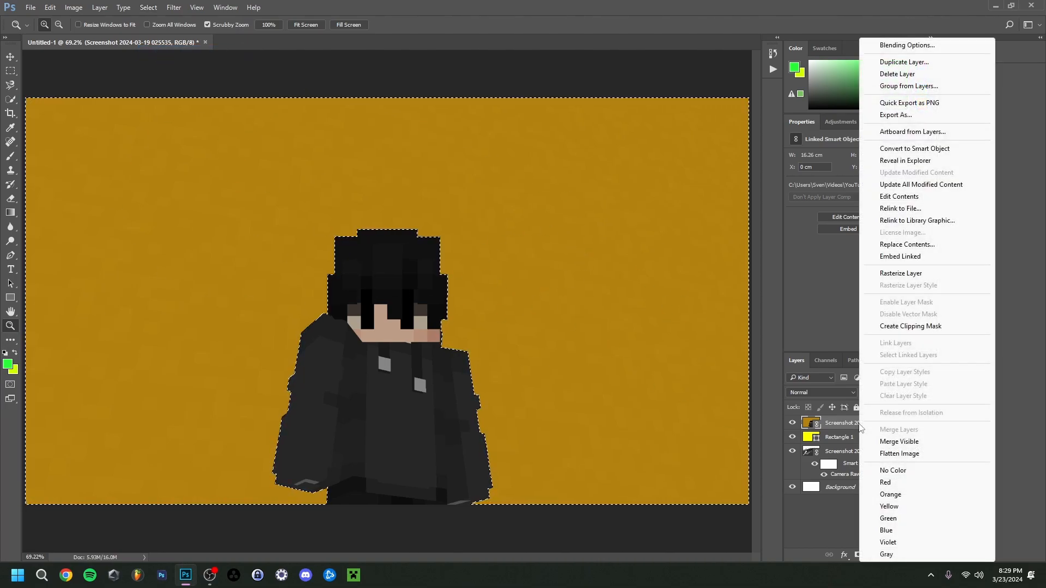
{"action": "left_click", "coordinate": [899, 274]}
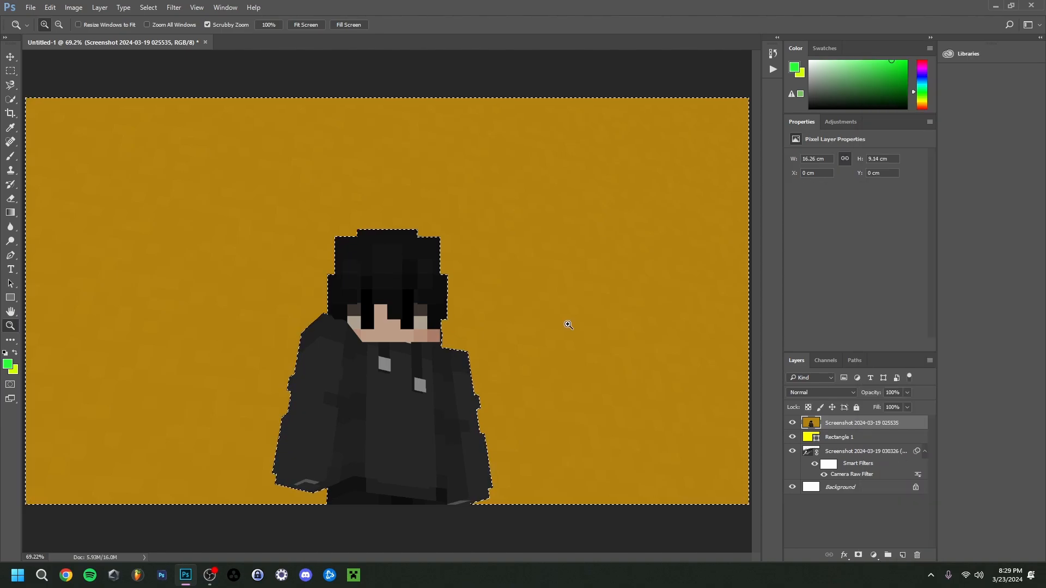
{"action": "key", "text": "Delete"}
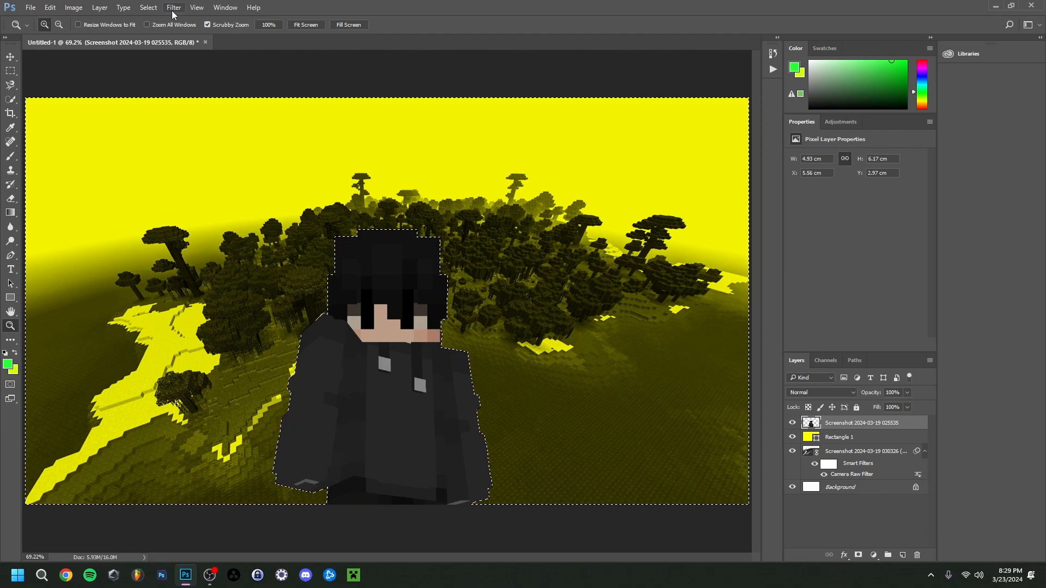
- Deselect the selection and move the cut-out character horizontally to the canvas's left side
{"action": "left_click", "coordinate": [173, 7]}
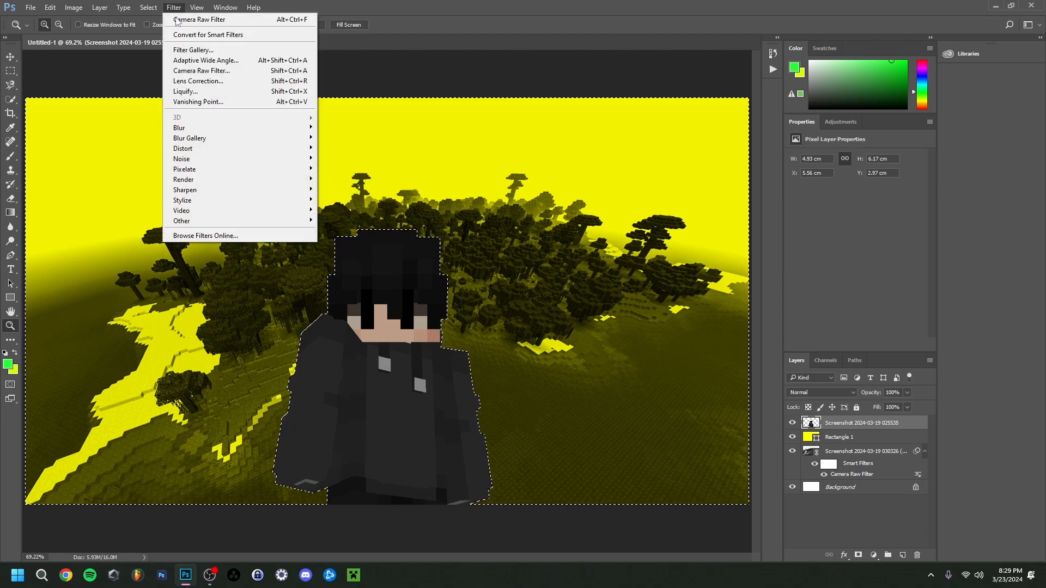
{"action": "mouse_move", "coordinate": [148, 7]}
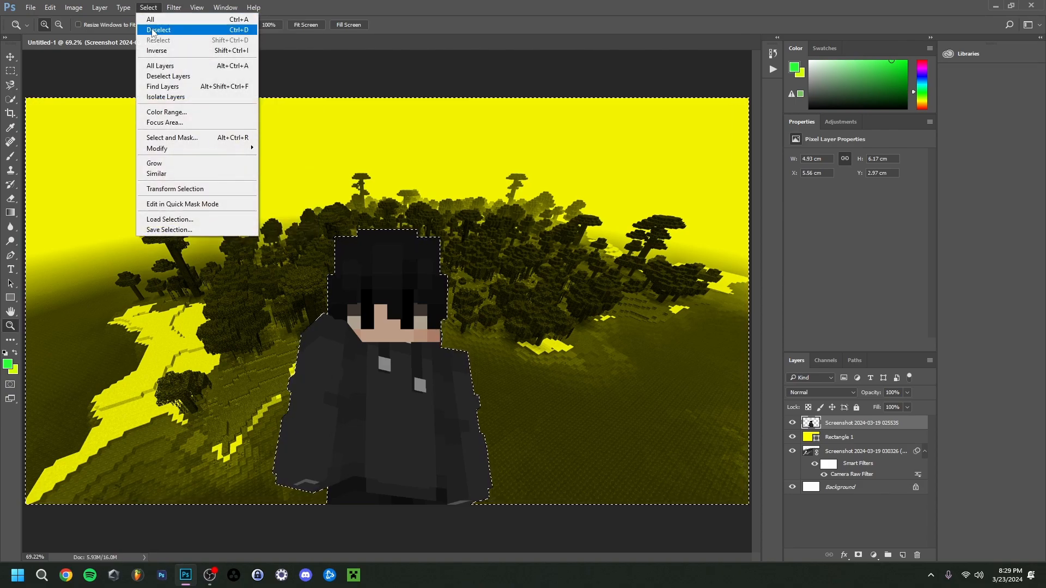
{"action": "left_click", "coordinate": [158, 30]}
{"action": "key", "text": "v"}
{"action": "left_click_drag", "start_coordinate": [399, 295], "coordinate": [162, 299]}
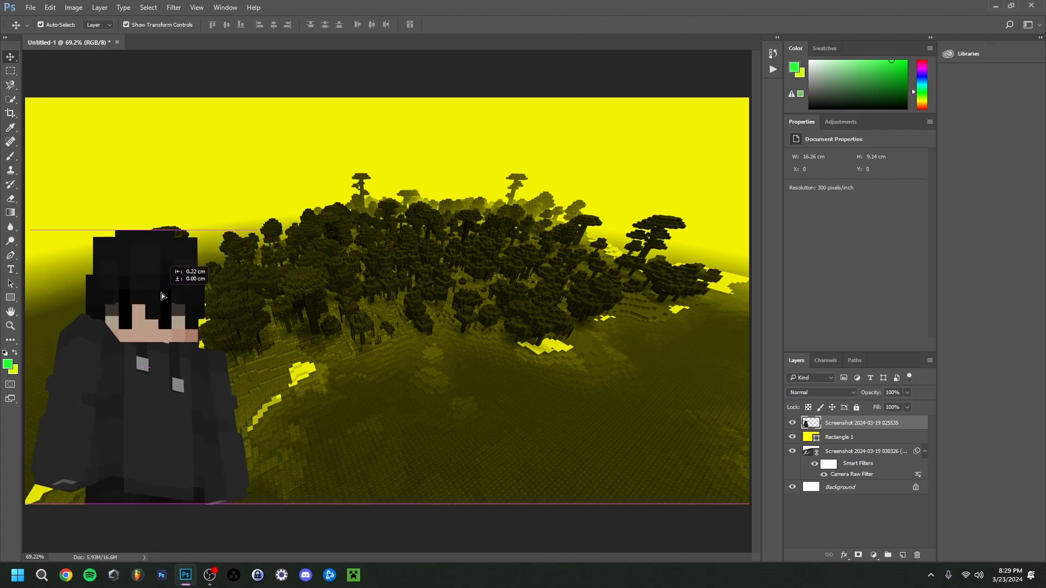
- Scale the character proportionally to about 141%, keeping it on the left side with its lower edge at the canvas bottom
{"action": "key", "text": "ctrl+t"}
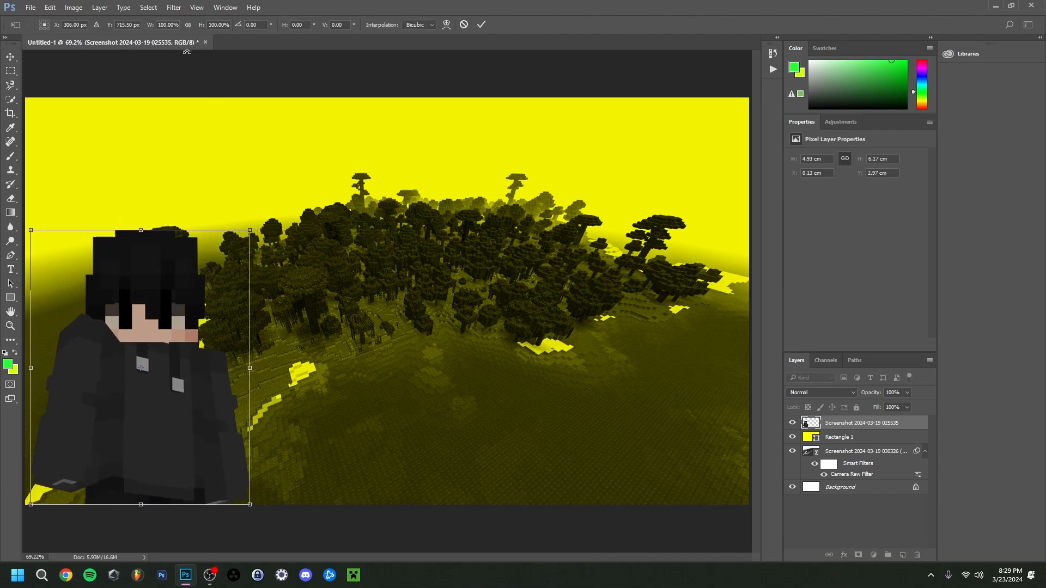
{"action": "left_click", "coordinate": [188, 25]}
{"action": "left_click_drag", "start_coordinate": [256, 232], "coordinate": [365, 132]}
{"action": "mouse_move", "coordinate": [181, 585]}
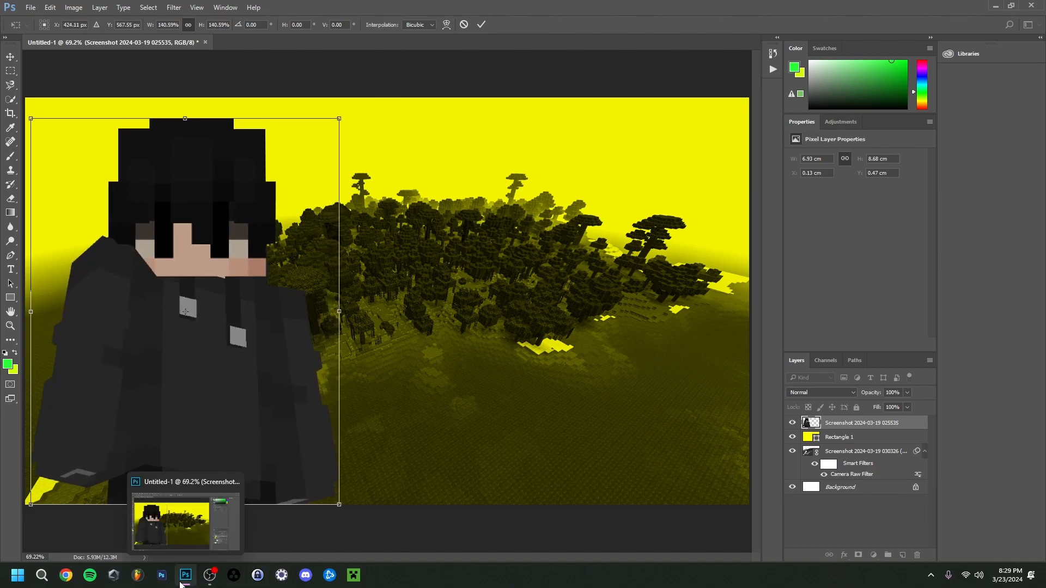
{"action": "left_click_drag", "start_coordinate": [340, 119], "coordinate": [342, 117]}
{"action": "left_click_drag", "start_coordinate": [201, 247], "coordinate": [207, 246]}
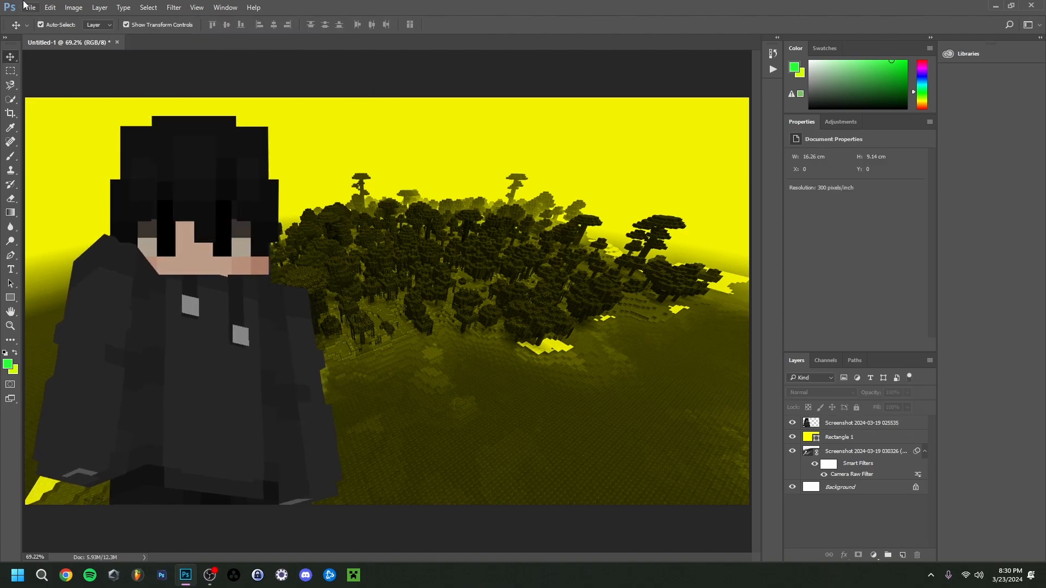
- Place the Minecraft logo image as a linked file and scale it proportionally to 15.86%
{"action": "left_click", "coordinate": [24, 5]}
{"action": "left_click", "coordinate": [66, 227]}
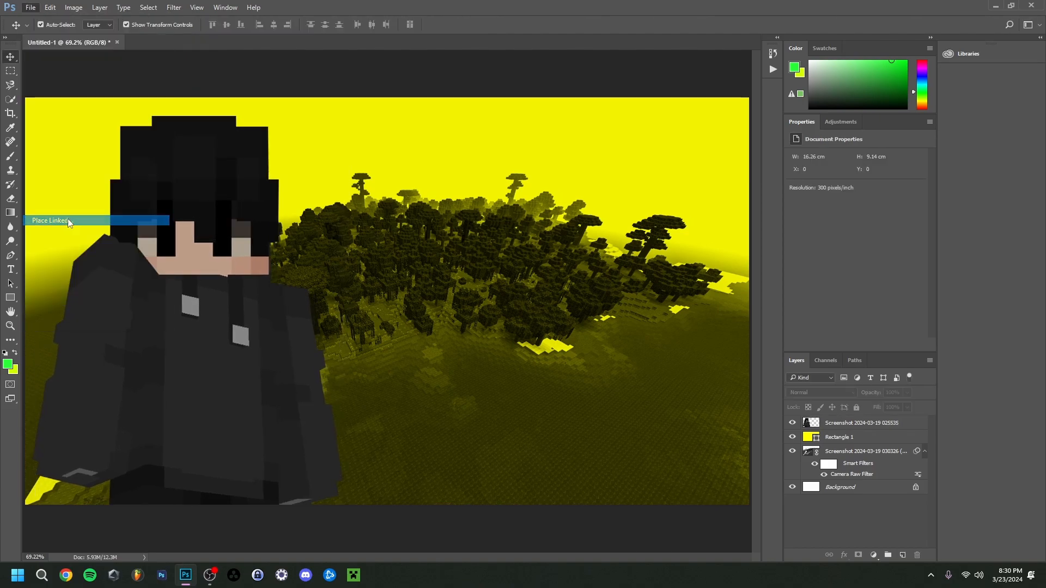
{"action": "double_click", "coordinate": [186, 195]}
{"action": "left_click", "coordinate": [190, 27]}
{"action": "left_click", "coordinate": [226, 27]}
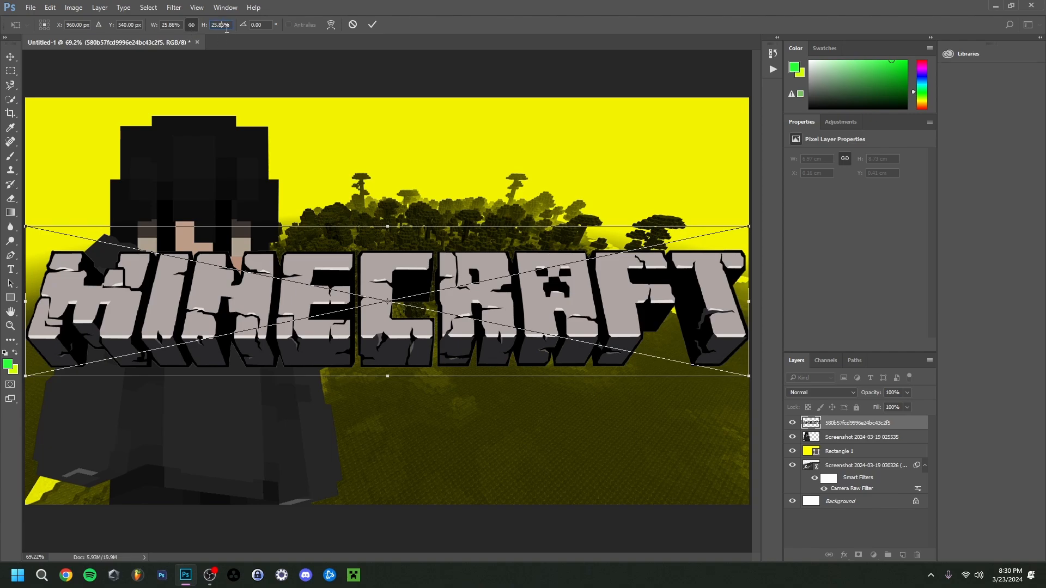
{"action": "scroll", "coordinate": [229, 27], "scroll_direction": "down", "scroll_amount": 7}
{"action": "scroll", "coordinate": [229, 27], "scroll_direction": "down", "scroll_amount": 3}
- Move the Minecraft logo to the upper right beside the character's head, nudge it slightly down and apply the placement
{"action": "left_click_drag", "start_coordinate": [445, 324], "coordinate": [569, 168]}
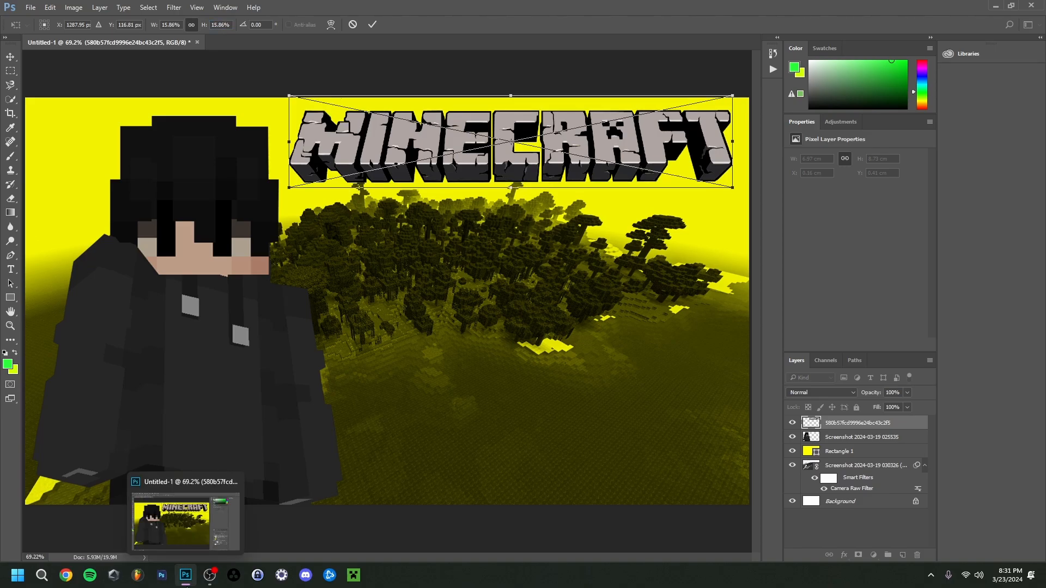
{"action": "key", "text": "Down"}
{"action": "key", "text": "Down"}
{"action": "key", "text": "Down"}
{"action": "key", "text": "Down"}
{"action": "key", "text": "Down"}
{"action": "key", "text": "Down"}
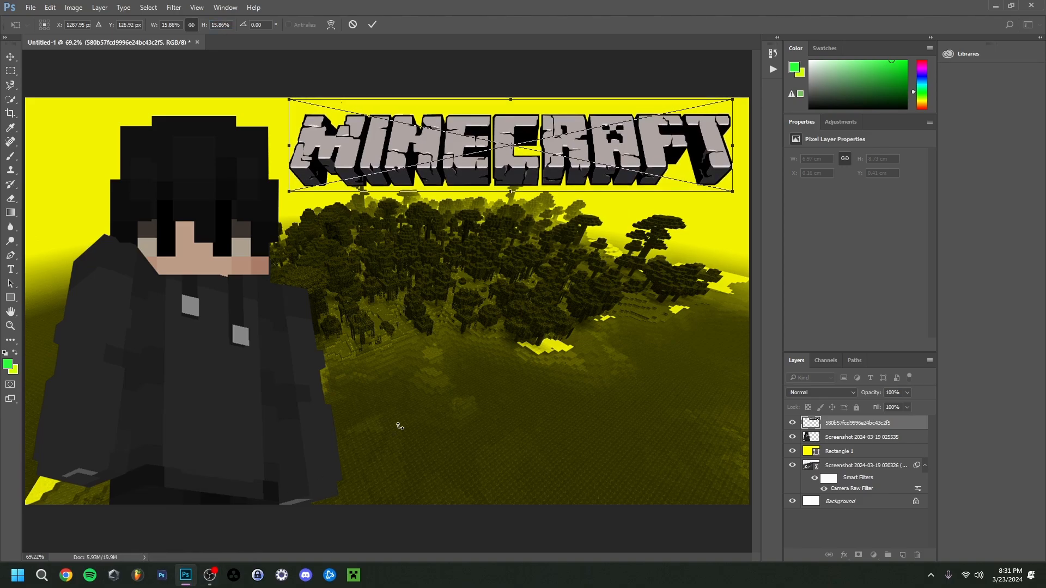
{"action": "mouse_move", "coordinate": [185, 575]}
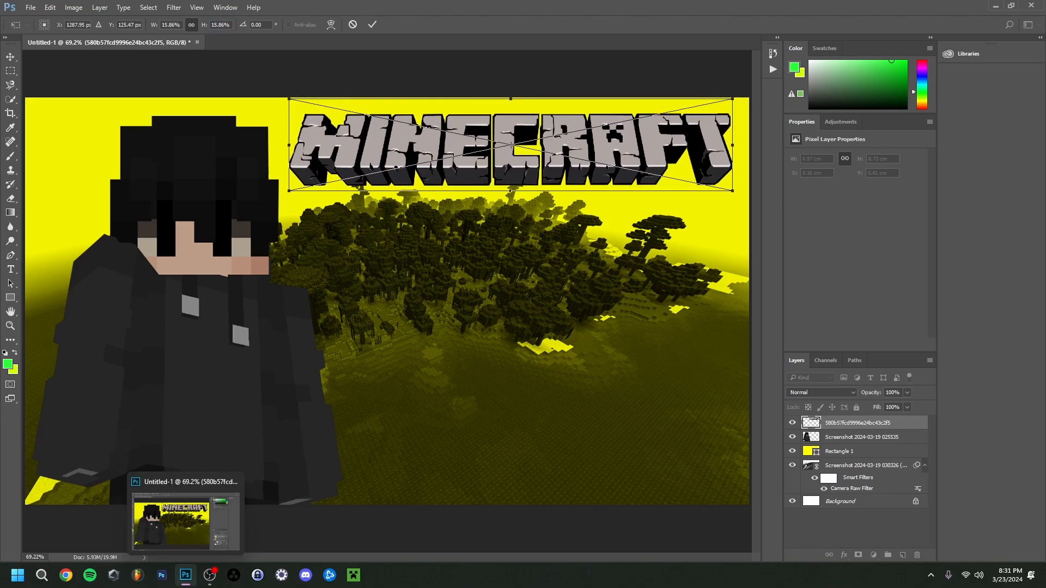
{"action": "key", "text": "Return"}
- Add the text THUMBNAIL at 50 pt in white over the island, to the right of the character
{"action": "key", "text": "t"}
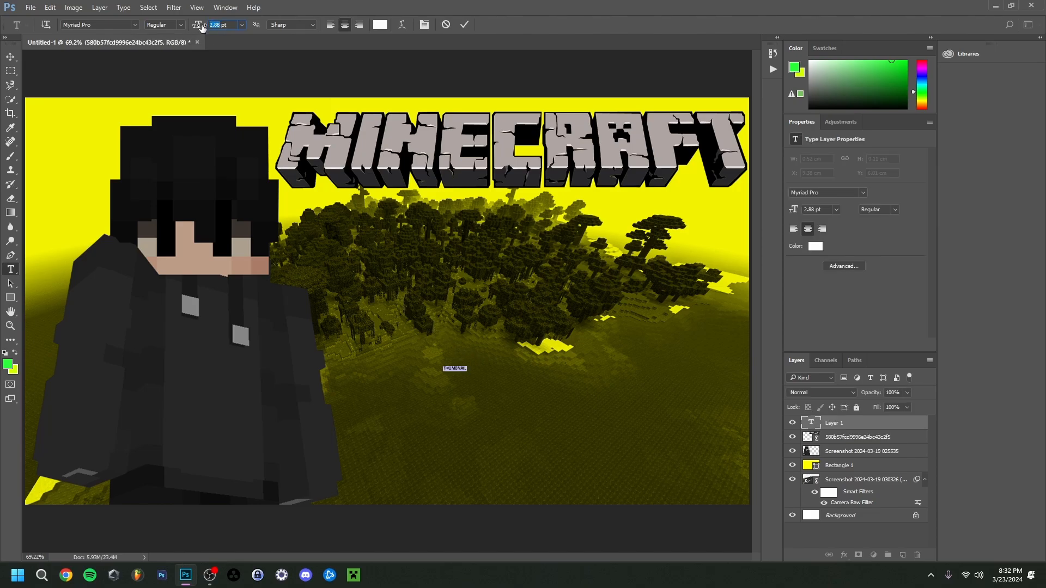
{"action": "type", "text": "50"}
{"action": "left_click_drag", "start_coordinate": [398, 404], "coordinate": [469, 398]}
{"action": "key", "text": "ctrl+Return"}
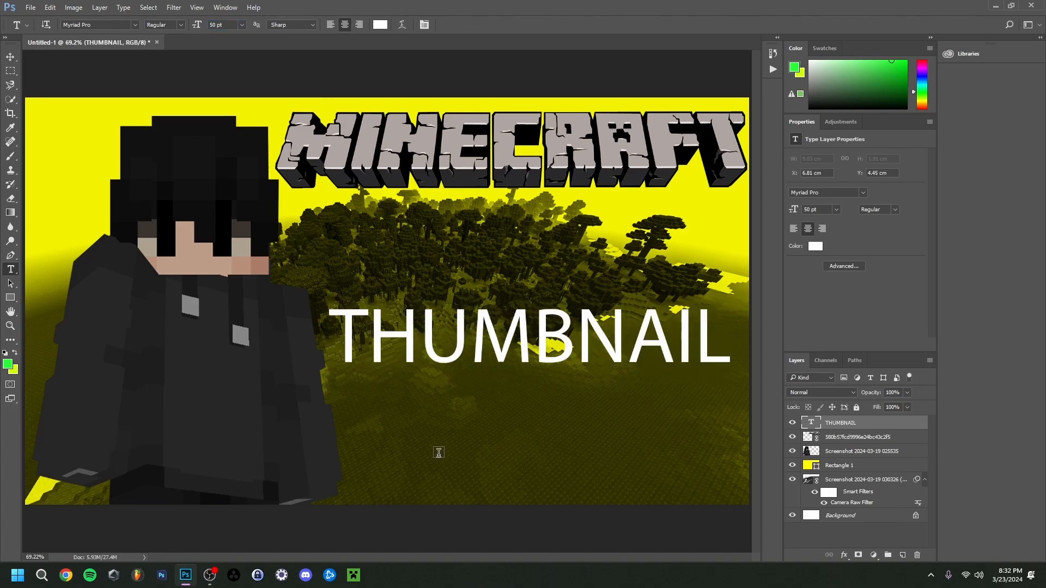
- Change the font of the THUMBNAIL text to Cartoonist
{"action": "left_click_drag", "start_coordinate": [729, 341], "coordinate": [299, 335]}
{"action": "left_click", "coordinate": [137, 25]}
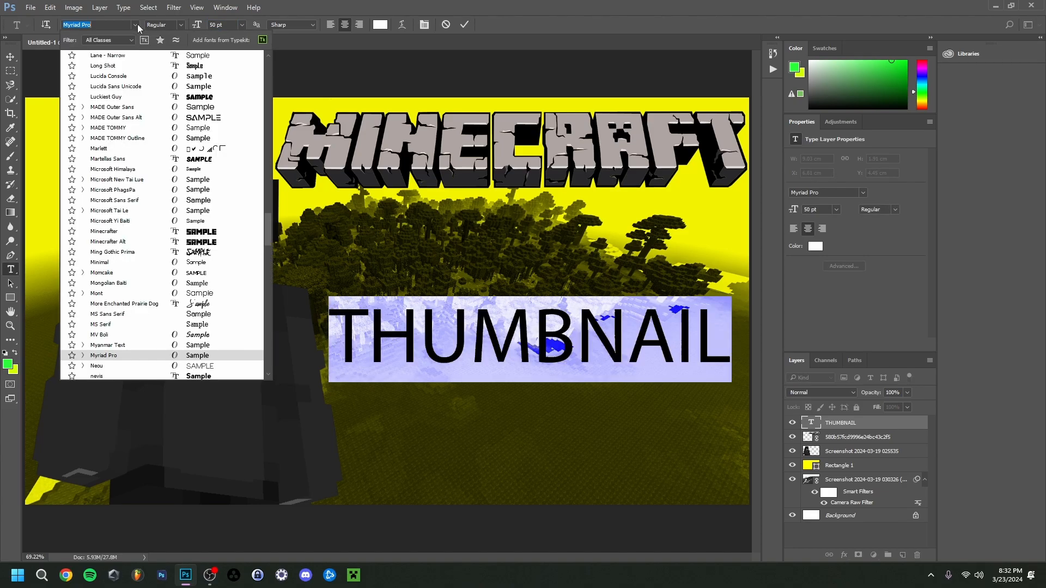
{"action": "left_click_drag", "start_coordinate": [267, 234], "coordinate": [267, 64]}
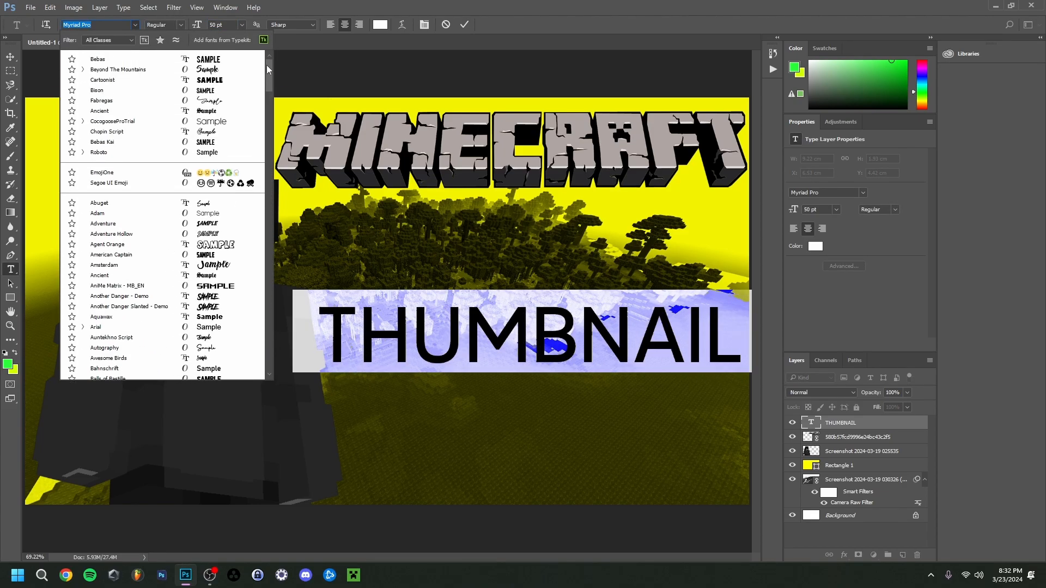
{"action": "left_click", "coordinate": [222, 80]}
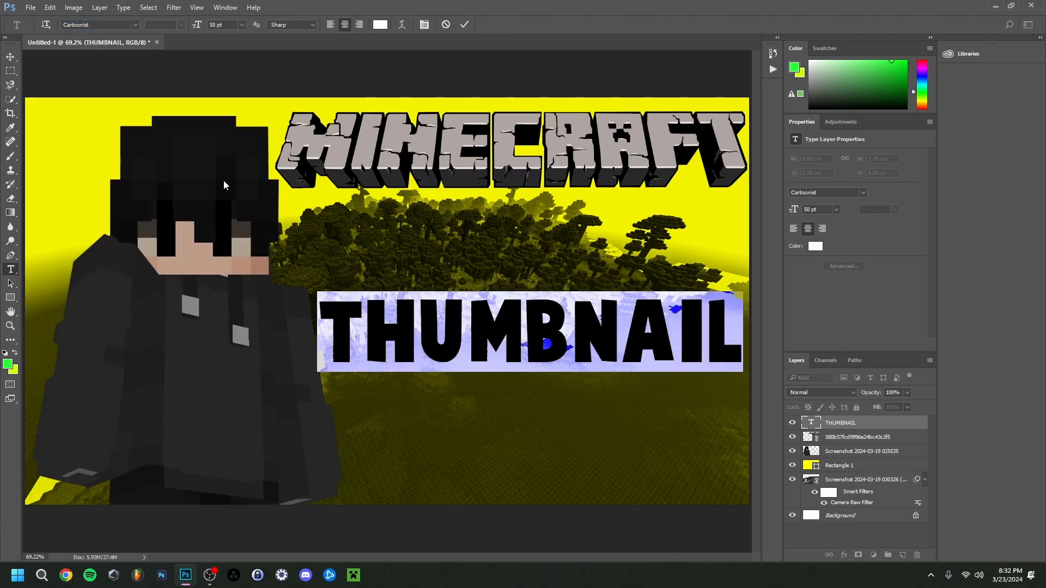
- Add a second text line reading TUTORIAL in 48 pt Cartoonist, centred below THUMBNAIL
{"action": "left_click", "coordinate": [411, 437]}
{"action": "type", "text": "TUT"}
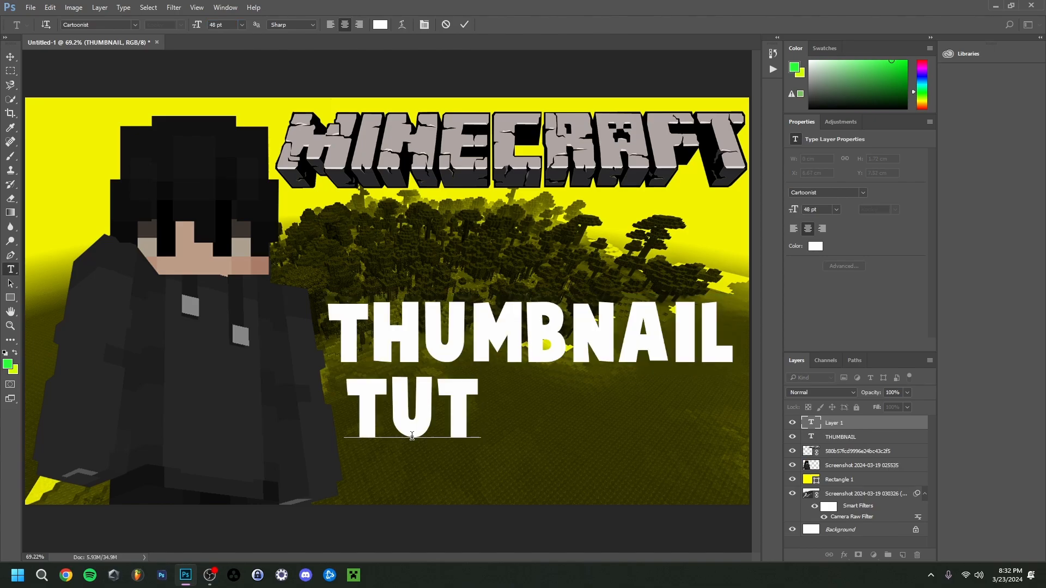
{"action": "type", "text": "ORIA"}
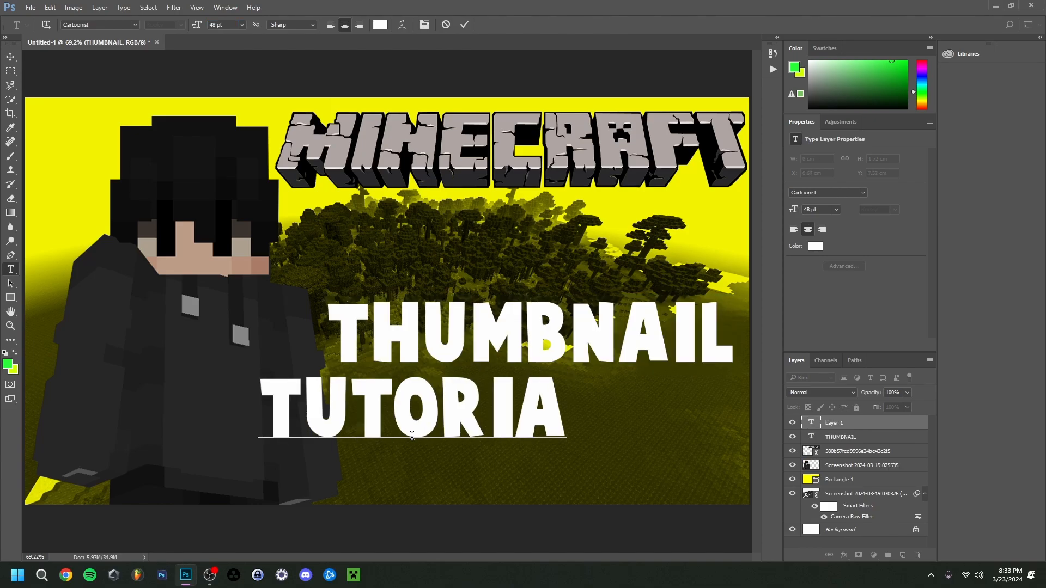
{"action": "type", "text": "L"}
{"action": "left_click_drag", "start_coordinate": [434, 465], "coordinate": [554, 463]}
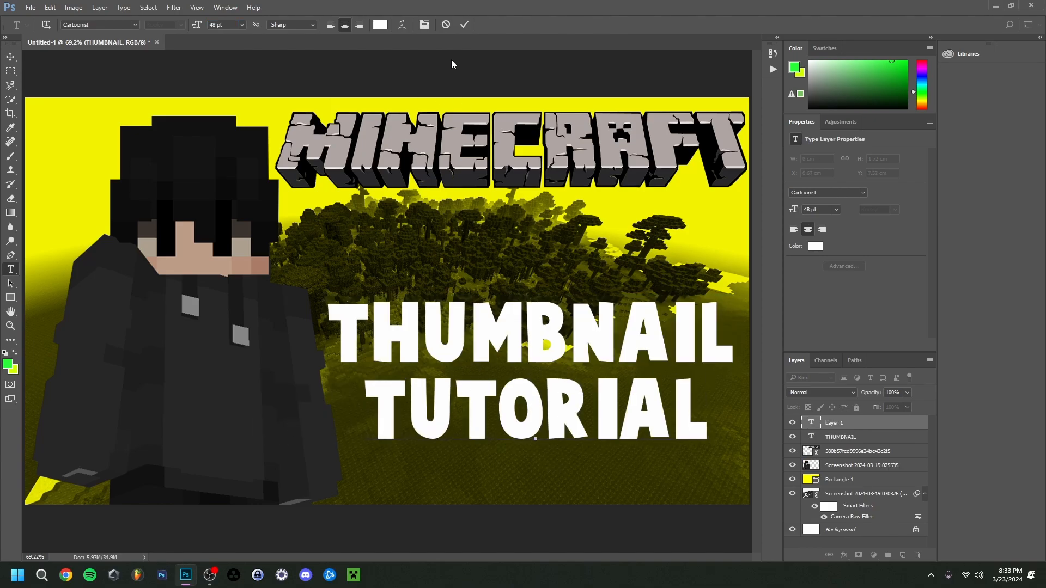
{"action": "left_click", "coordinate": [464, 24]}
{"action": "mouse_move", "coordinate": [189, 579]}
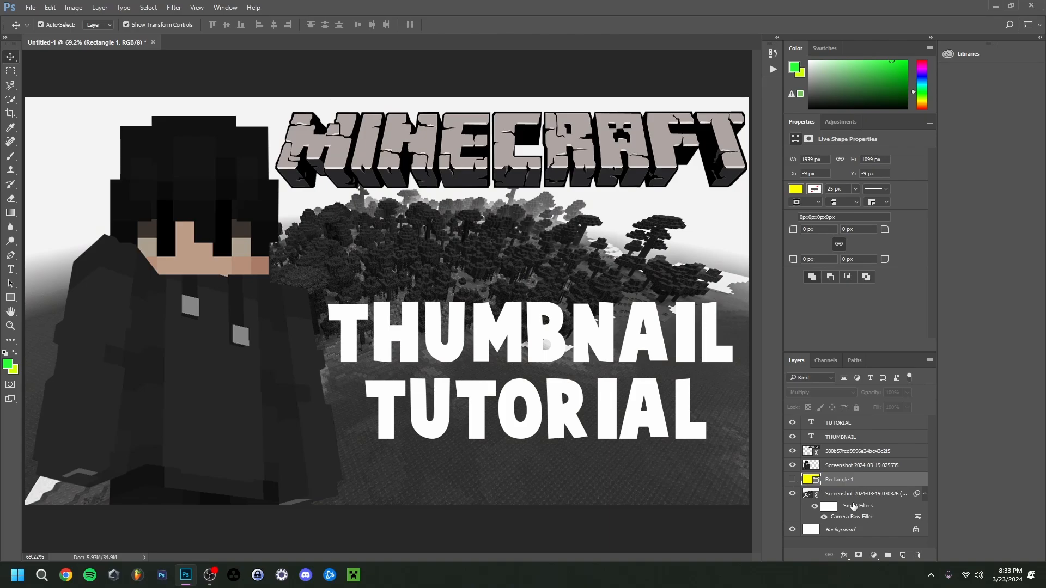
- Move the black-and-white island image down and to the right so the trees sit in the canvas's lower right
{"action": "left_click", "coordinate": [853, 495]}
{"action": "left_click_drag", "start_coordinate": [385, 227], "coordinate": [485, 378]}
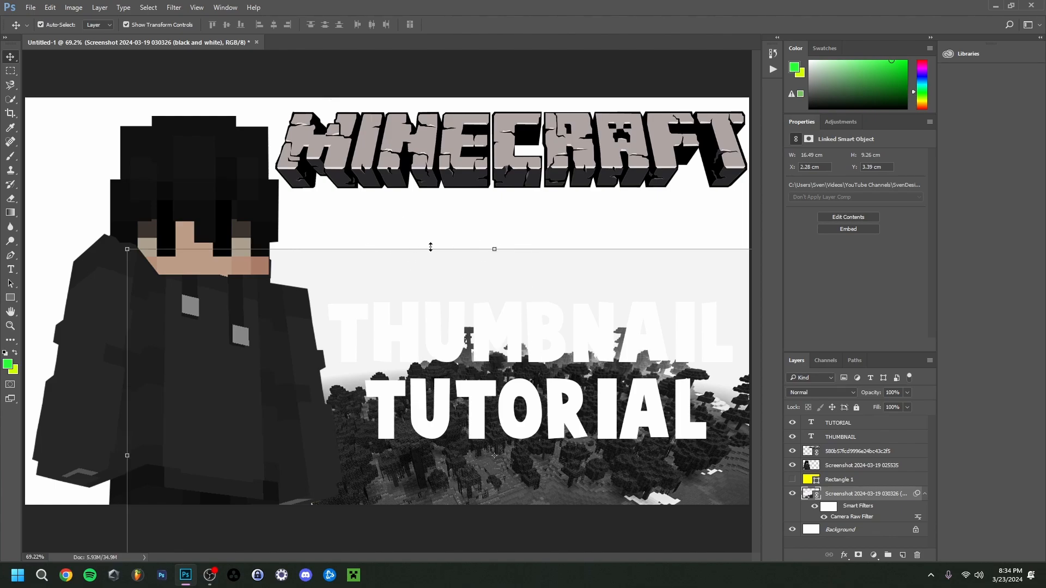
{"action": "left_click_drag", "start_coordinate": [534, 471], "coordinate": [538, 471]}
- Move the THUMBNAIL and TUTORIAL text layers up directly beneath the Minecraft logo and shift the island image slightly lower
{"action": "left_click", "coordinate": [865, 427], "text": "ctrl"}
{"action": "left_click", "coordinate": [863, 436], "text": "ctrl"}
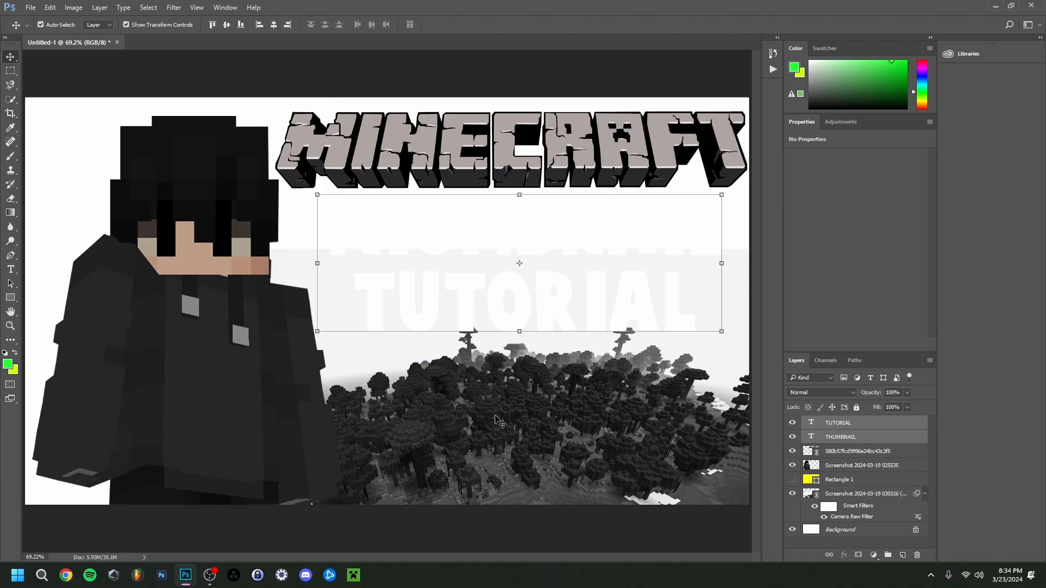
{"action": "mouse_move", "coordinate": [495, 413]}
{"action": "left_mouse_down"}
{"action": "mouse_move", "coordinate": [504, 424]}
{"action": "mouse_move", "coordinate": [526, 415]}
{"action": "mouse_move", "coordinate": [517, 431]}
{"action": "mouse_move", "coordinate": [501, 427]}
{"action": "left_mouse_up"}
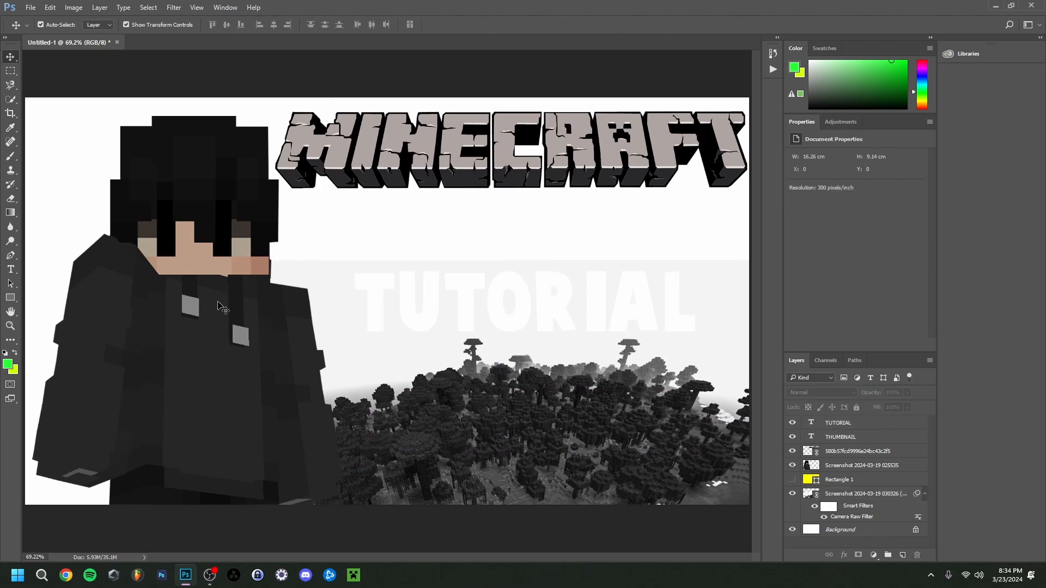
- Rasterize the island layer, erase its hard upper edge with a soft 111 px Eraser and show the yellow rectangle layer again
{"action": "left_click", "coordinate": [11, 200]}
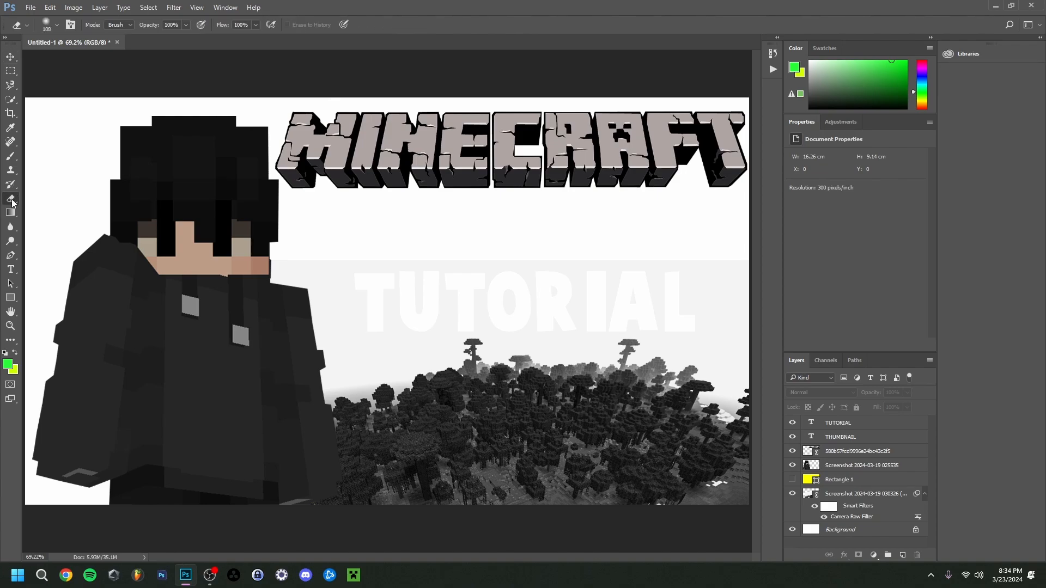
{"action": "left_click", "coordinate": [48, 26]}
{"action": "left_click", "coordinate": [99, 60]}
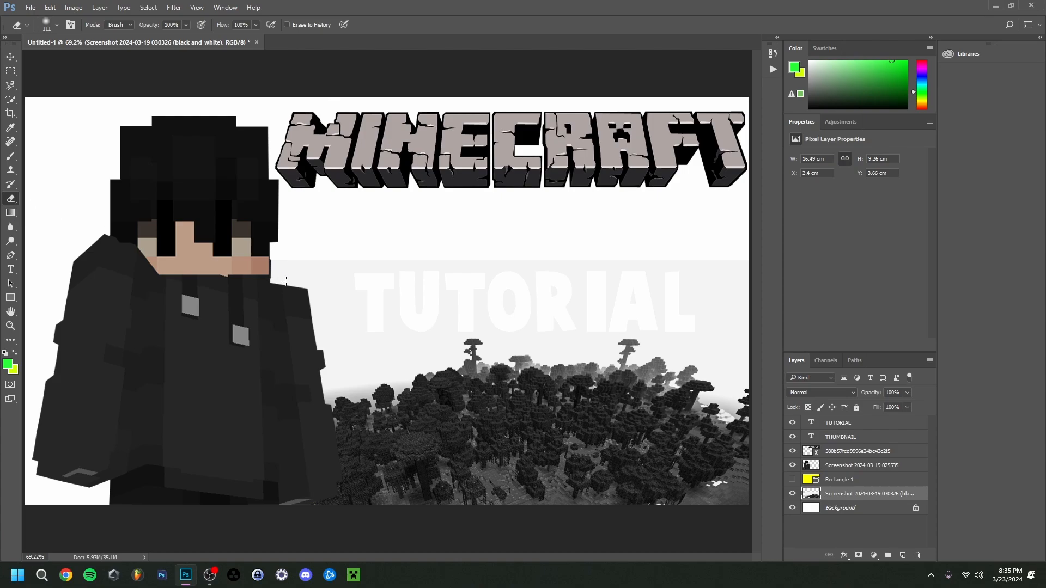
{"action": "left_click", "coordinate": [48, 26]}
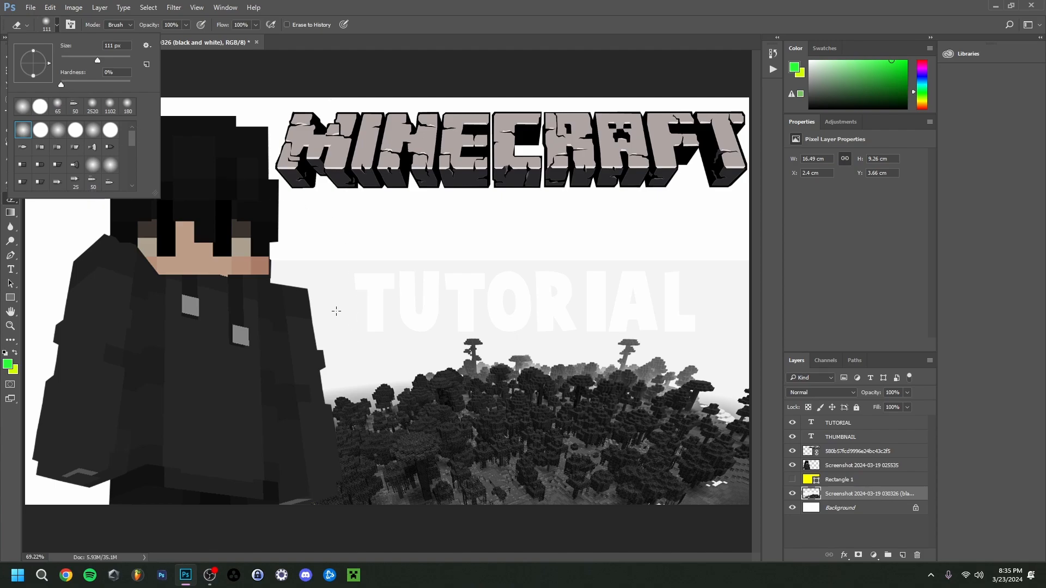
{"action": "left_click_drag", "start_coordinate": [309, 264], "coordinate": [355, 258]}
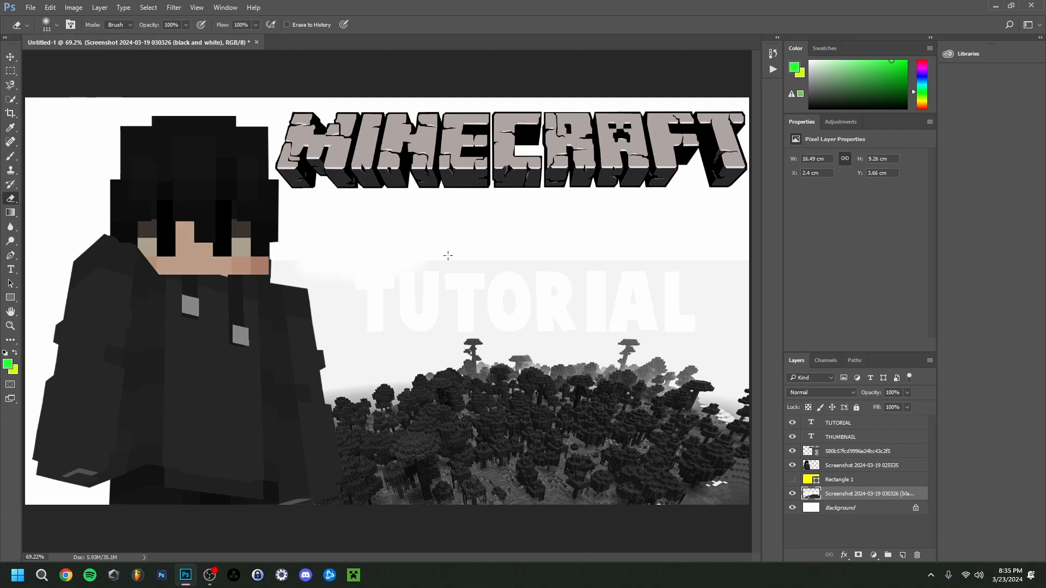
{"action": "left_click_drag", "start_coordinate": [448, 255], "coordinate": [746, 262]}
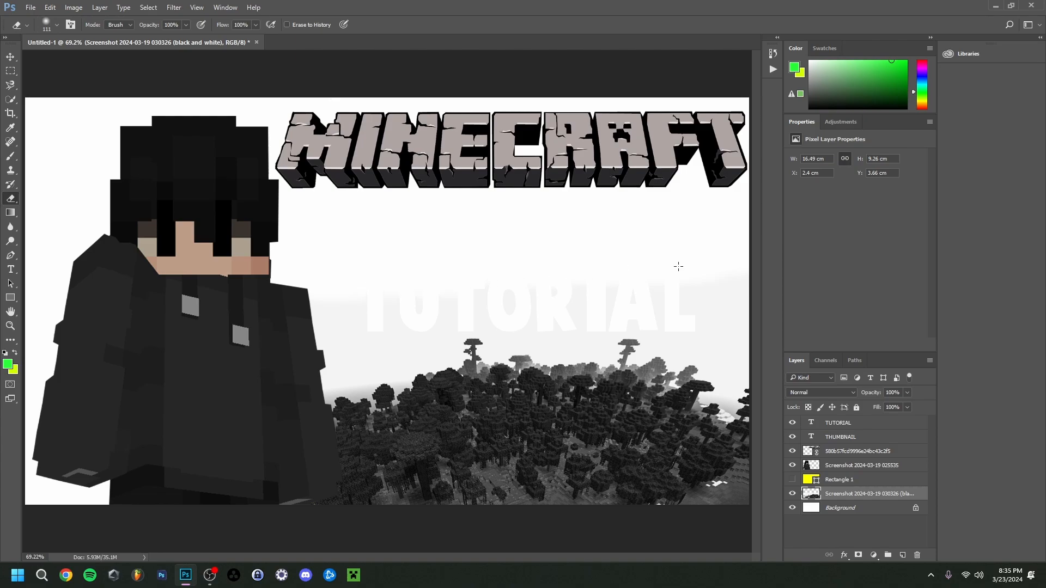
{"action": "left_click", "coordinate": [792, 480]}
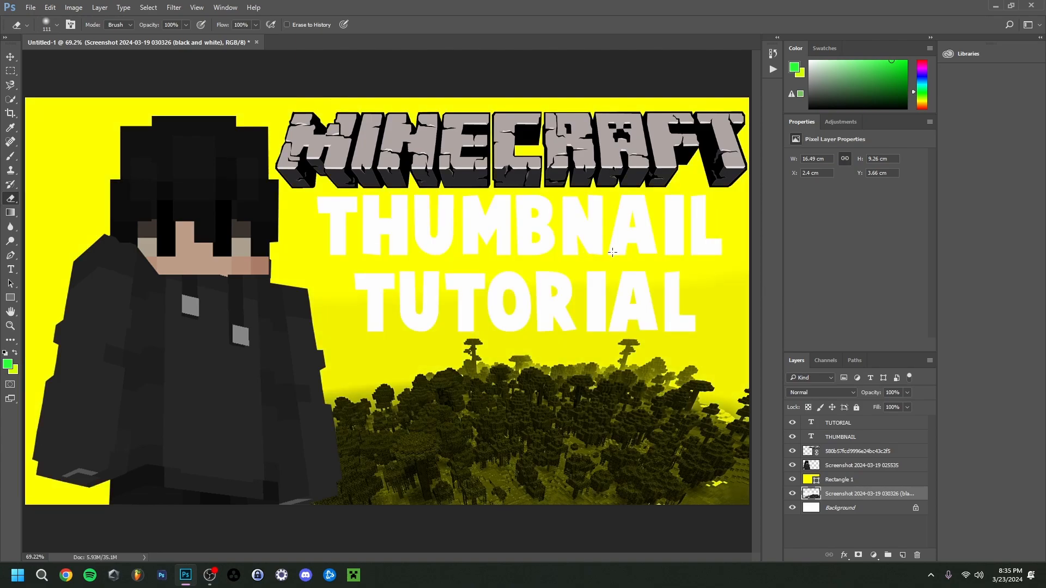
- Warp the THUMBNAIL text with the horizontal Arc style at a bend of +13%
{"action": "left_click", "coordinate": [10, 57]}
{"action": "left_click", "coordinate": [415, 257]}
{"action": "left_click", "coordinate": [11, 269]}
{"action": "left_click", "coordinate": [325, 226]}
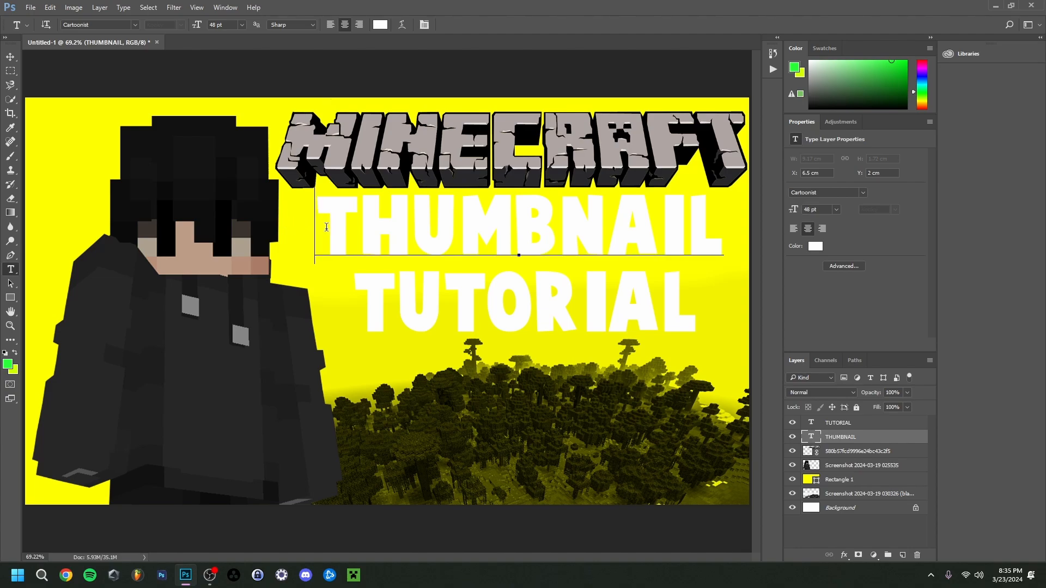
{"action": "key", "text": "ctrl+a"}
{"action": "left_click", "coordinate": [401, 25]}
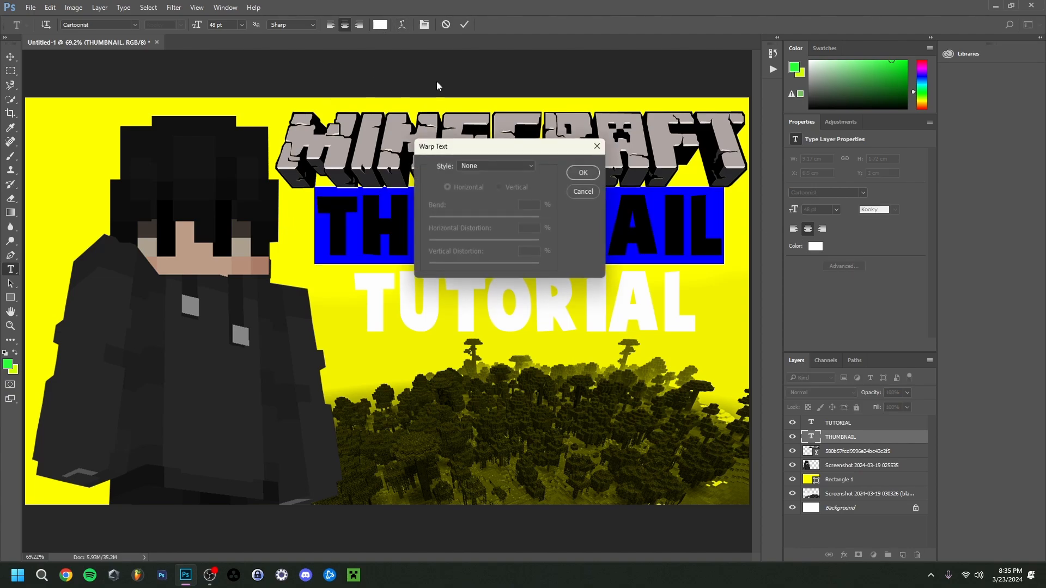
{"action": "left_click", "coordinate": [492, 165]}
{"action": "left_click", "coordinate": [482, 199]}
{"action": "left_click_drag", "start_coordinate": [512, 218], "coordinate": [493, 219]}
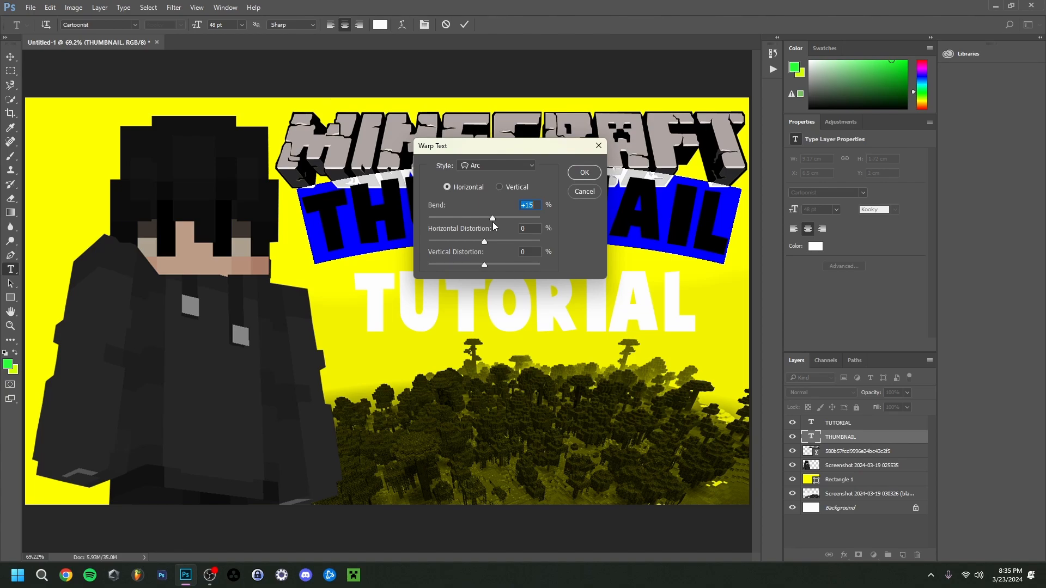
{"action": "left_click_drag", "start_coordinate": [492, 221], "coordinate": [491, 221]}
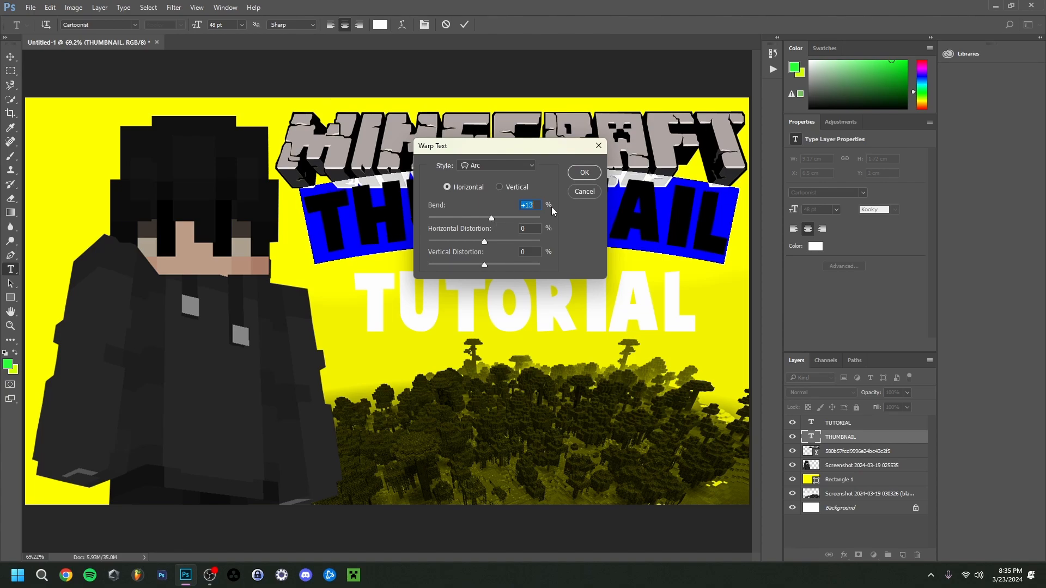
{"action": "left_click", "coordinate": [581, 176]}
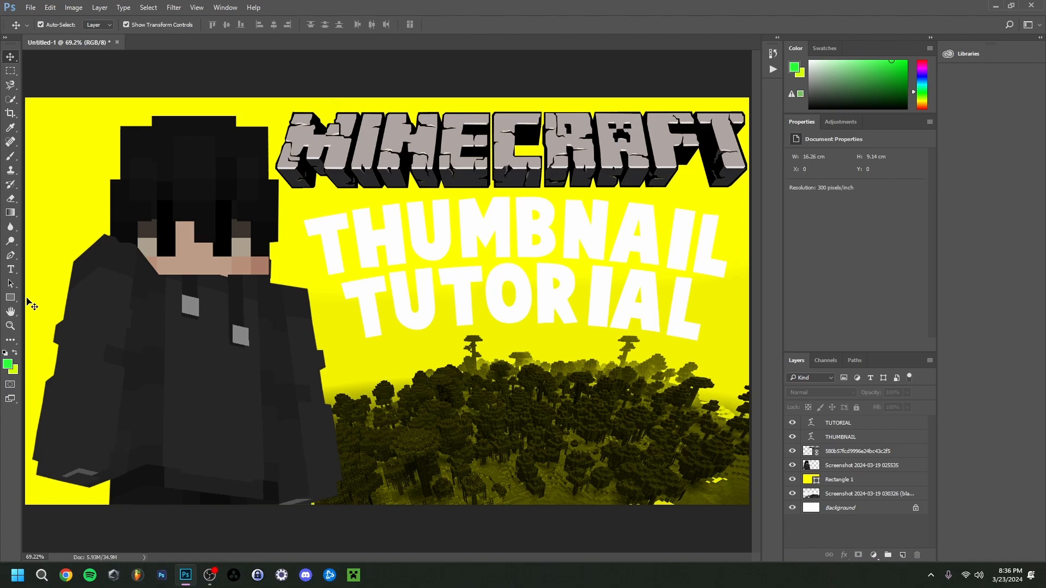
- Set the foreground color to a lighter, less saturated green and open the background color for editing
{"action": "left_click", "coordinate": [9, 270]}
{"action": "left_click", "coordinate": [794, 68]}
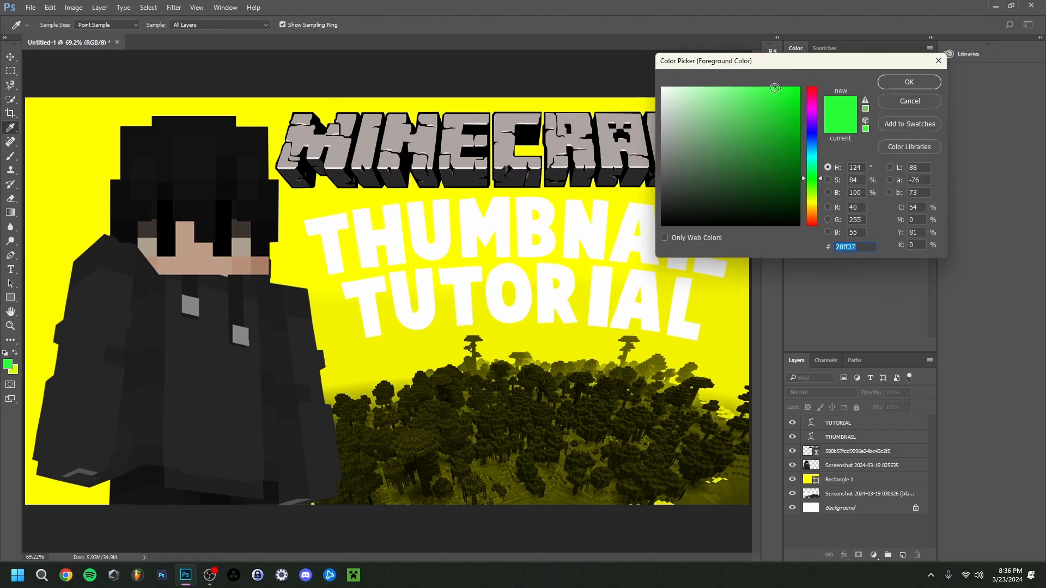
{"action": "mouse_move", "coordinate": [775, 88]}
{"action": "left_mouse_down"}
{"action": "mouse_move", "coordinate": [745, 78]}
{"action": "mouse_move", "coordinate": [763, 76]}
{"action": "left_mouse_up"}
{"action": "key", "text": "Return"}
{"action": "left_click", "coordinate": [13, 369]}
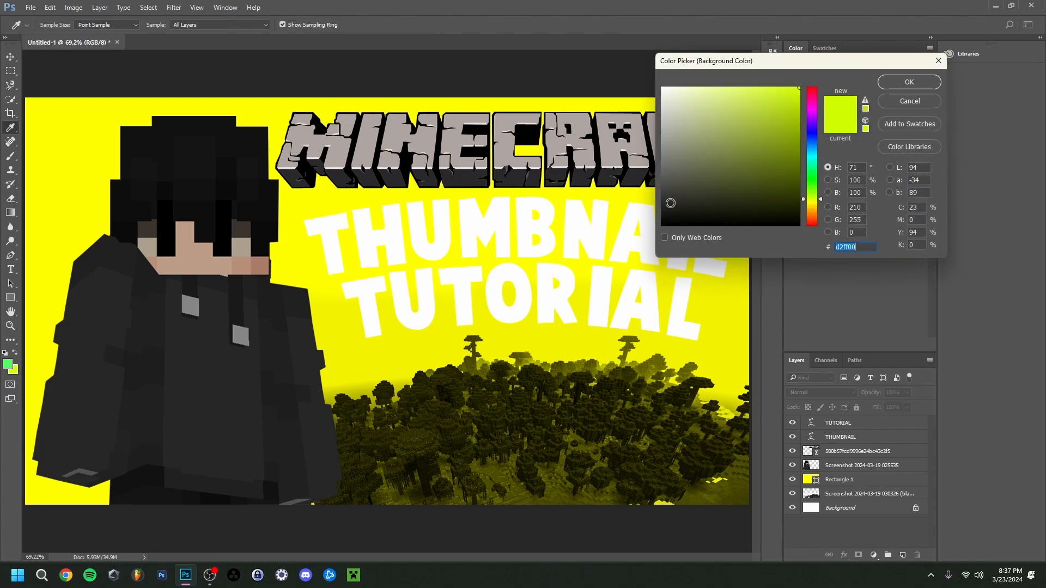
- Apply a linear Gradient Overlay to the THUMBNAIL text layer using the green-to-lime Foreground to Background preset
{"action": "left_click", "coordinate": [793, 388]}
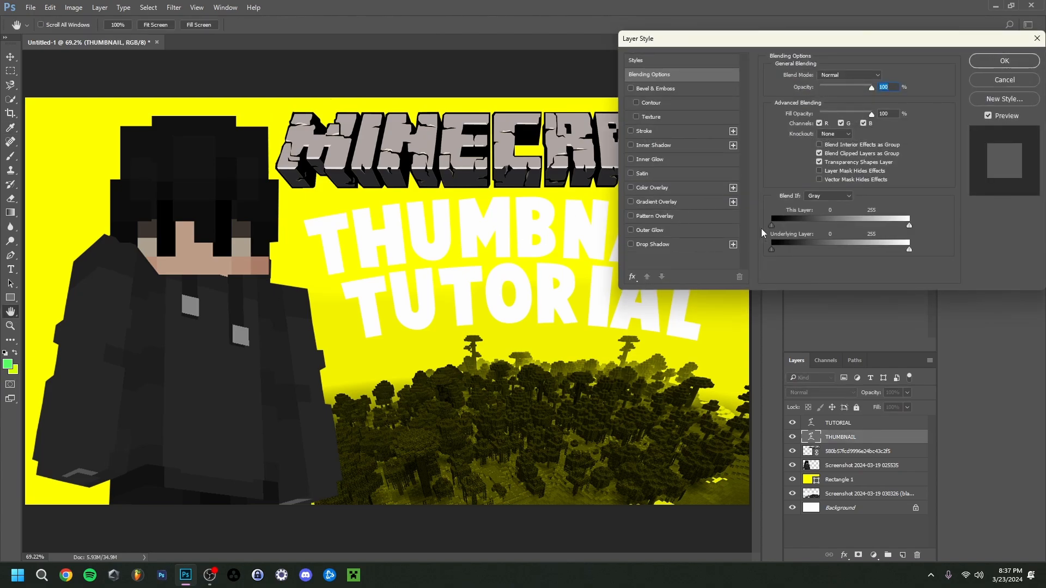
{"action": "left_click", "coordinate": [631, 202]}
{"action": "left_click", "coordinate": [684, 205]}
{"action": "left_click", "coordinate": [837, 100]}
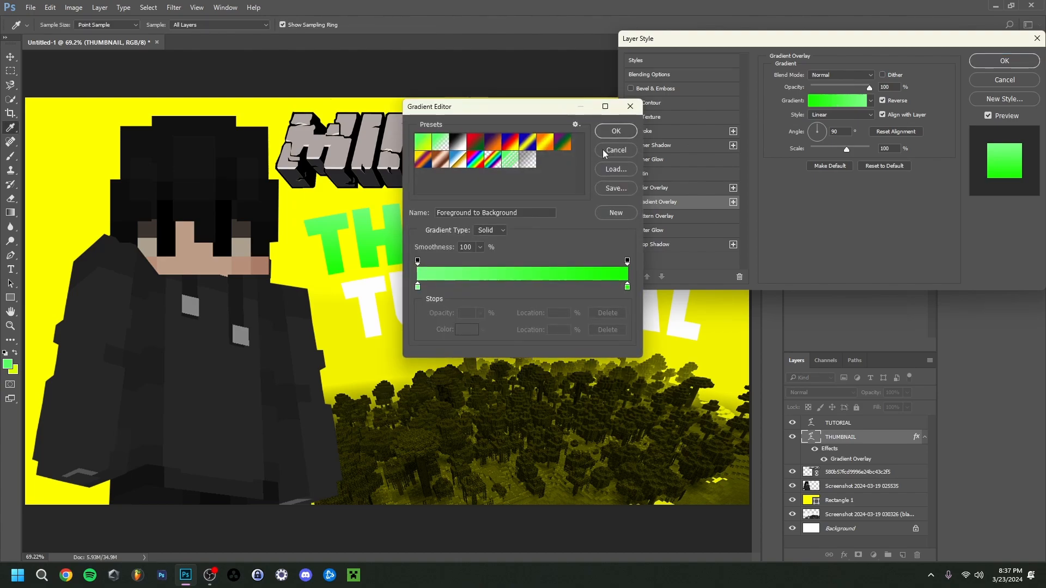
{"action": "left_click", "coordinate": [427, 144]}
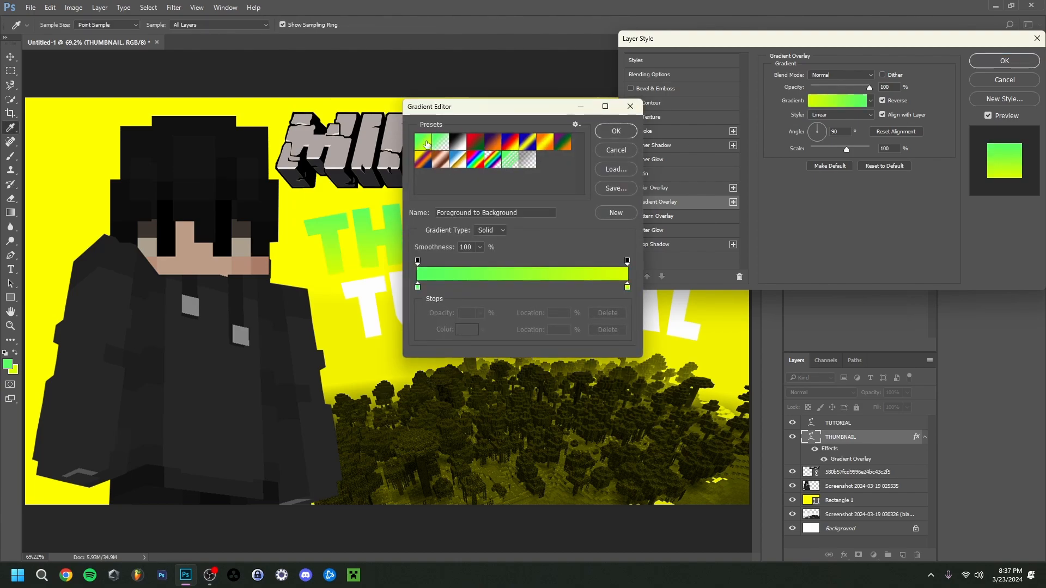
{"action": "left_click", "coordinate": [615, 130]}
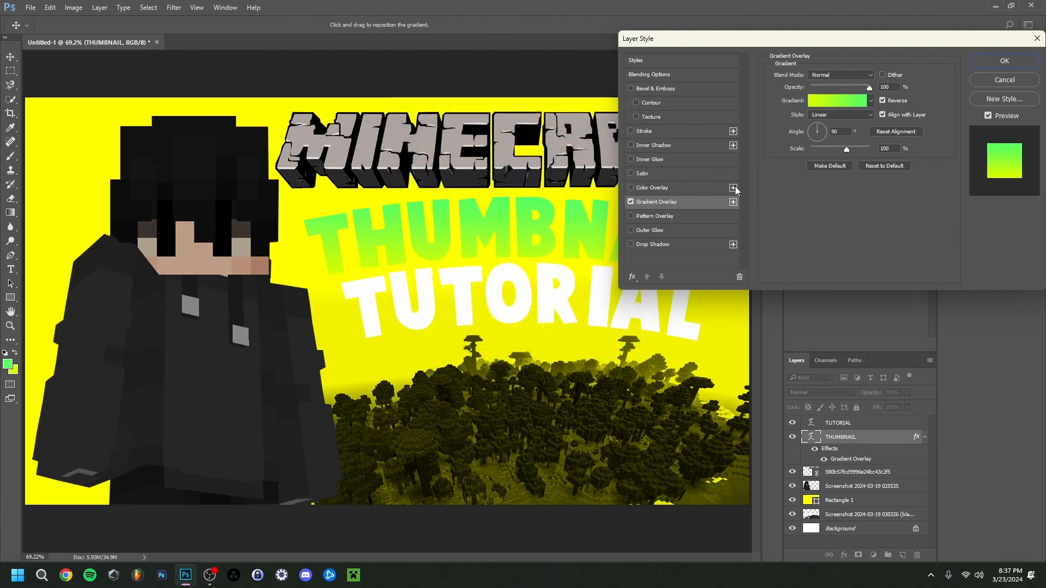
{"action": "left_click", "coordinate": [1005, 61]}
- Duplicate the TUTORIAL and THUMBNAIL text layers together and place the copies directly beneath the originals in the layer stack
{"action": "left_click", "coordinate": [839, 422]}
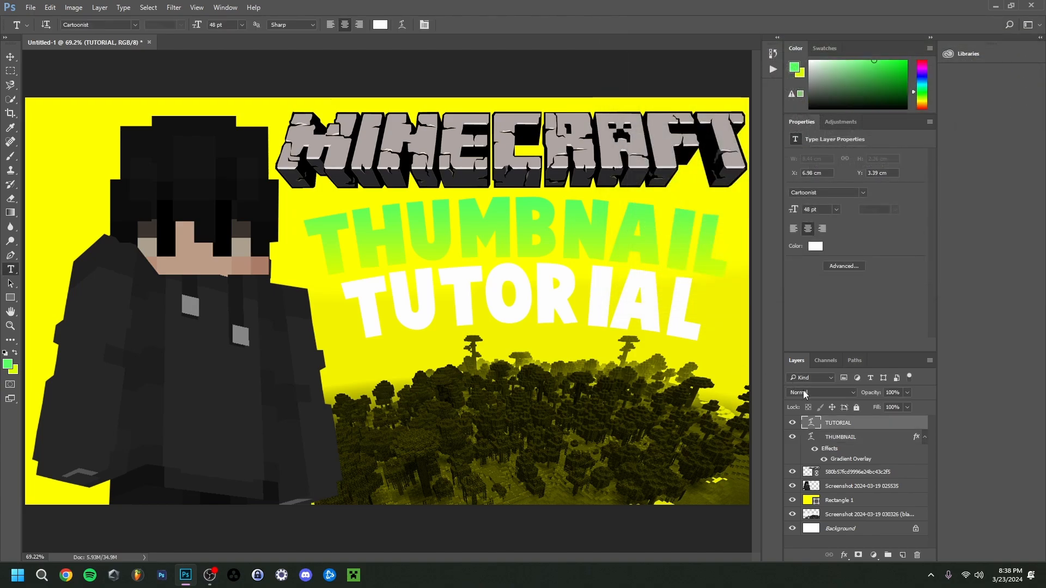
{"action": "left_click", "coordinate": [8, 64]}
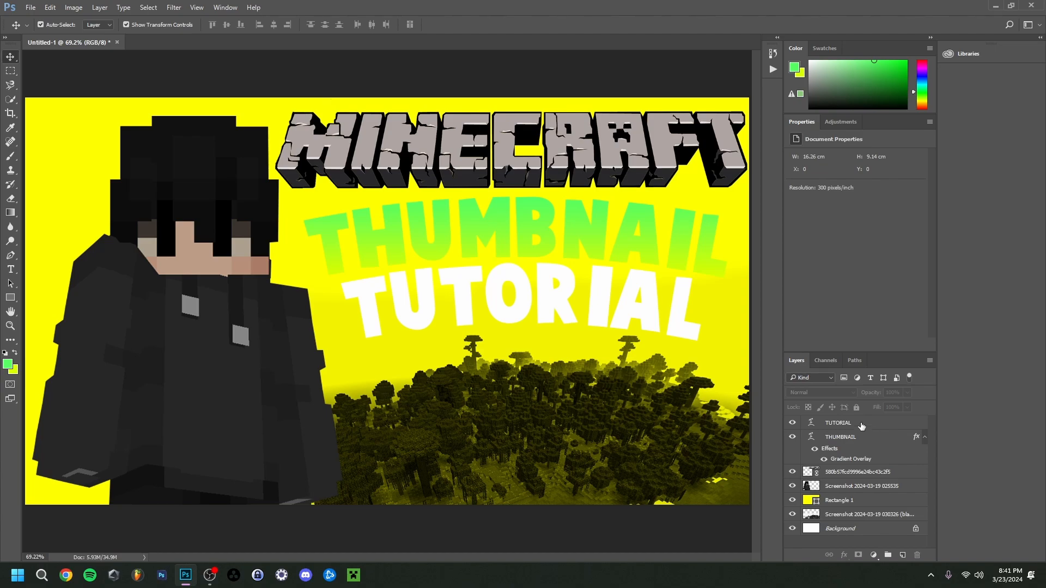
{"action": "left_click", "coordinate": [862, 426], "text": "shift"}
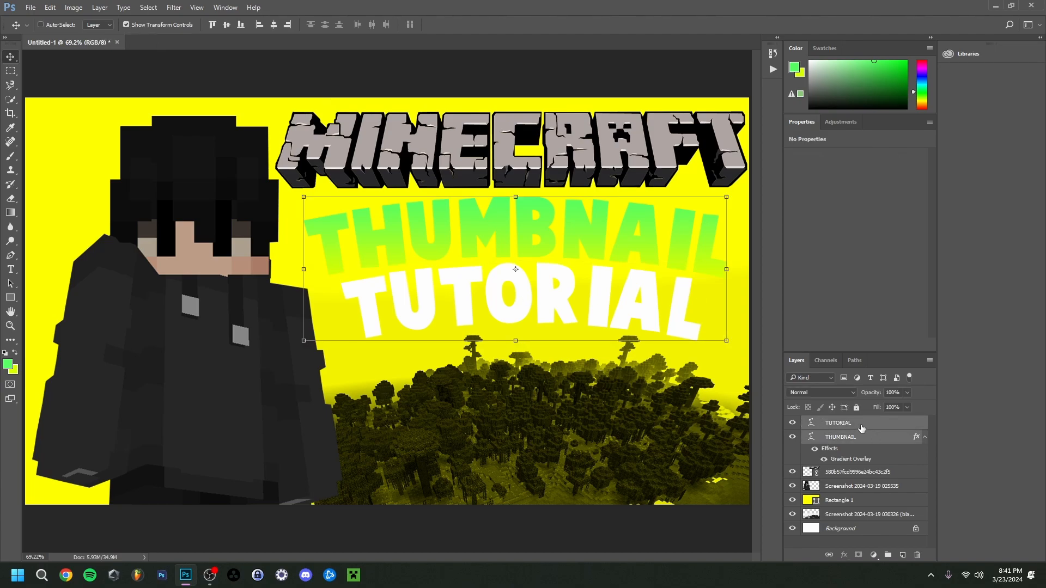
{"action": "right_click", "coordinate": [861, 428]}
{"action": "left_click", "coordinate": [901, 83]}
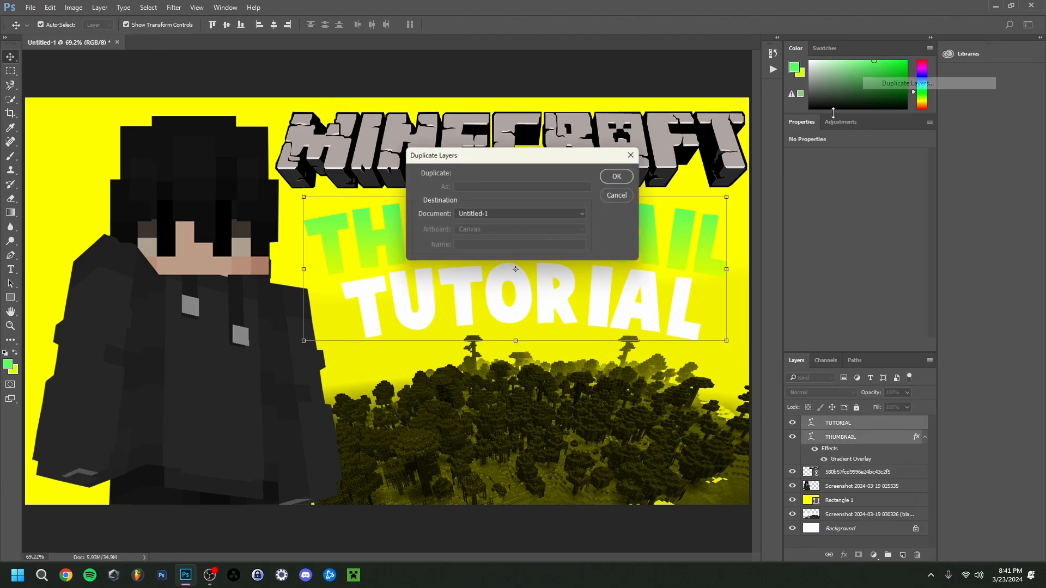
{"action": "left_click", "coordinate": [616, 176]}
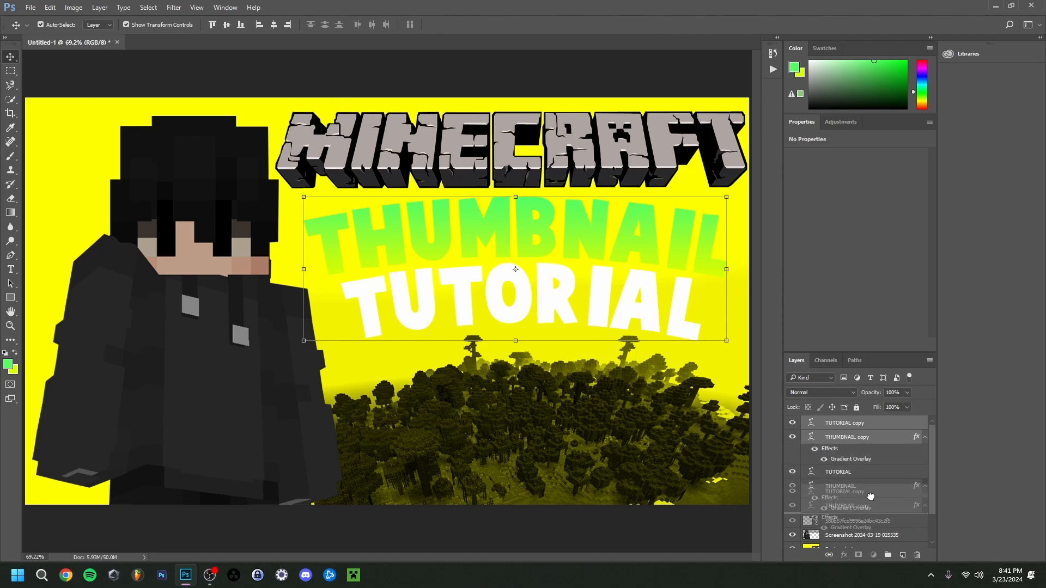
{"action": "left_click_drag", "start_coordinate": [870, 500], "coordinate": [863, 500]}
{"action": "key", "text": "ctrl"}
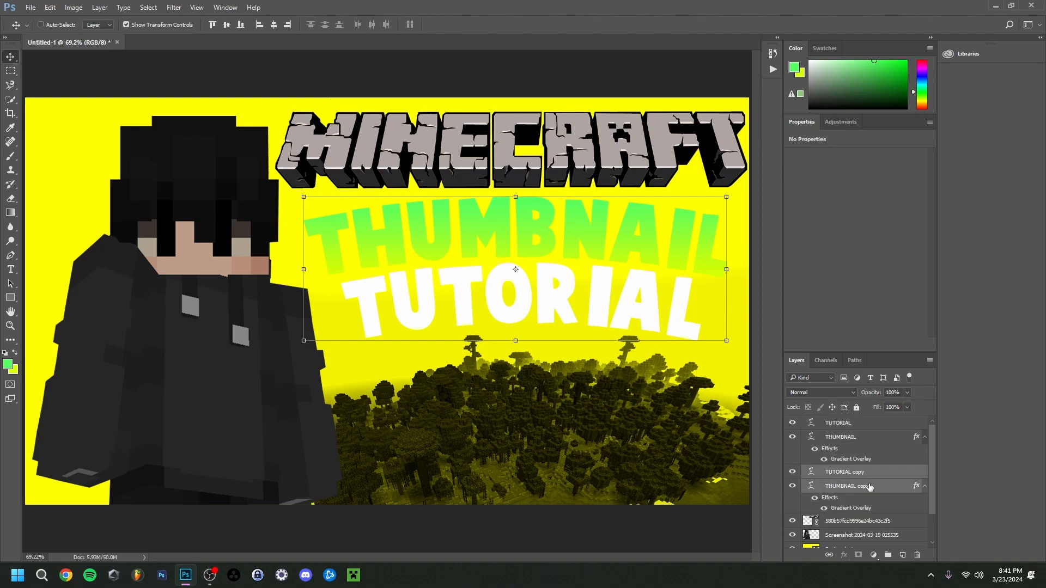
- Group the two copied text layers and name the group Backup
{"action": "left_click", "coordinate": [870, 476]}
{"action": "left_click", "coordinate": [870, 487], "text": "ctrl"}
{"action": "key", "text": "ctrl+g"}
{"action": "double_click", "coordinate": [861, 471]}
{"action": "type", "text": "Backup"}
{"action": "key", "text": "Tab"}
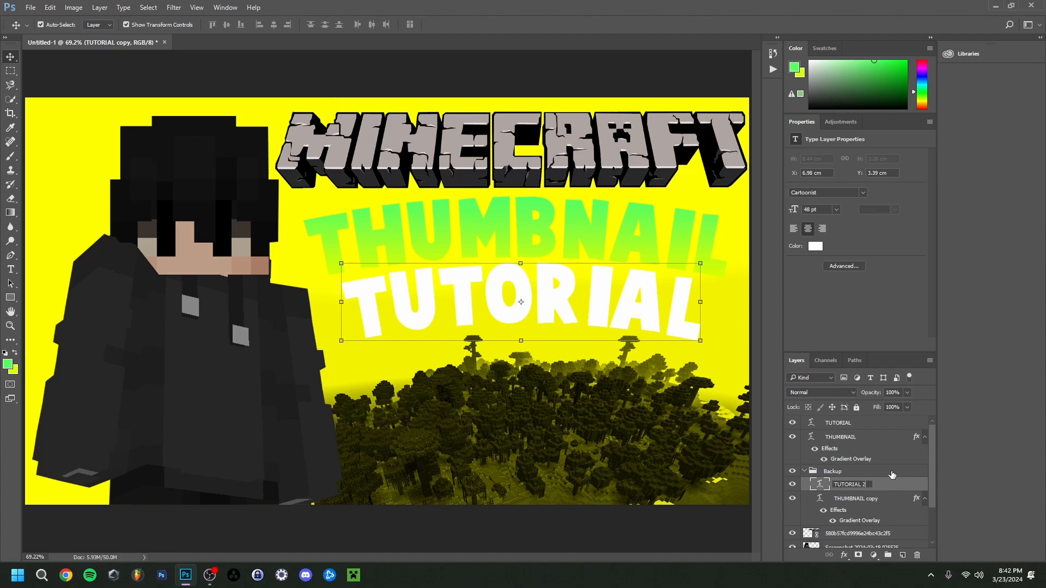
- Rename the copied text layers TUTORIAL 2 and THUMBNAIL 2 and collapse the Backup group
{"action": "key", "text": "Return"}
{"action": "double_click", "coordinate": [864, 499]}
{"action": "key", "text": "BackSpace"}
{"action": "key", "text": "BackSpace"}
{"action": "key", "text": "BackSpace"}
{"action": "key", "text": "BackSpace"}
{"action": "type", "text": "2"}
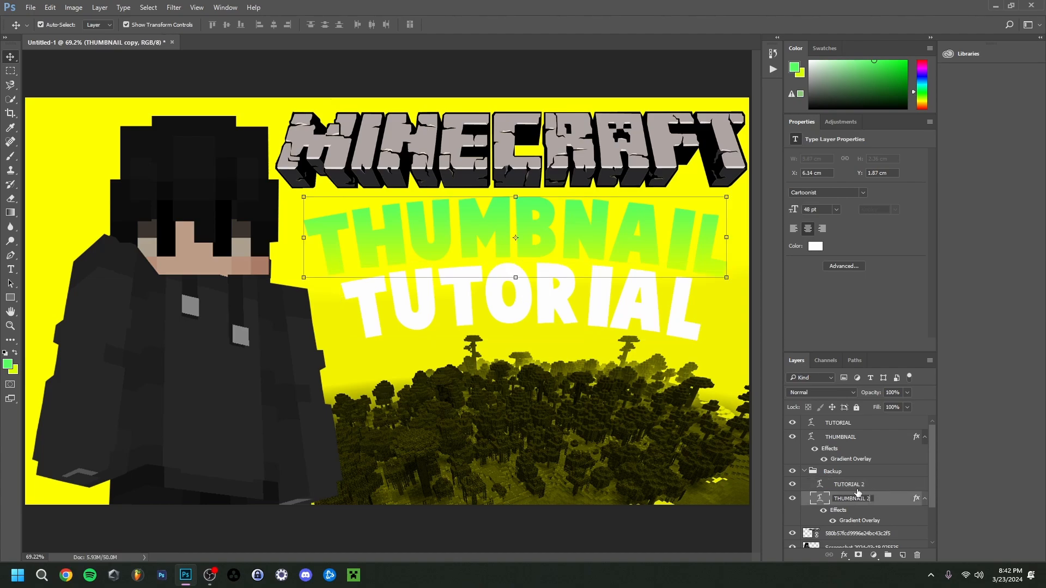
{"action": "key", "text": "Return"}
{"action": "left_click", "coordinate": [846, 472]}
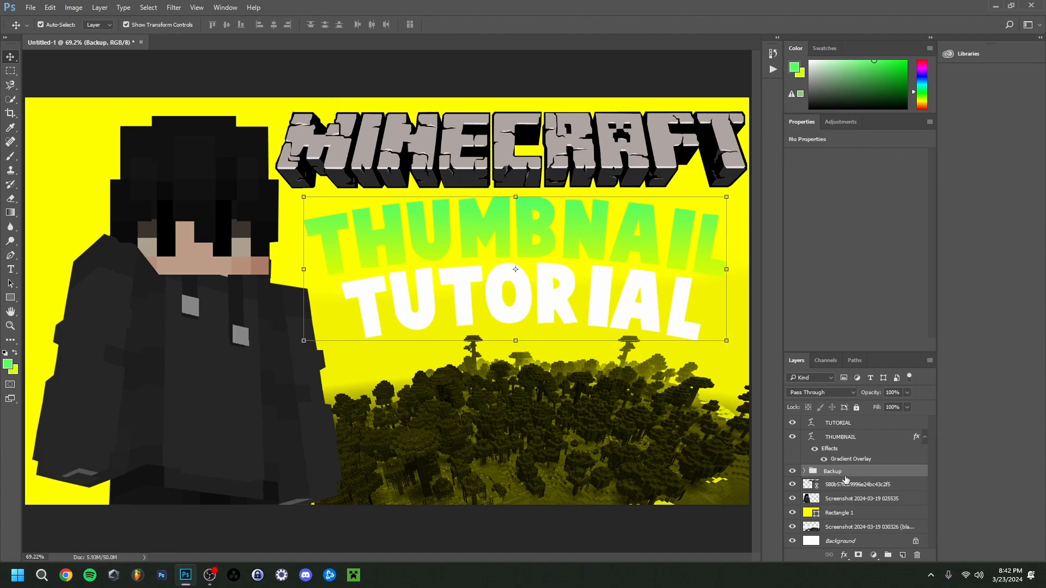
- Convert the original TUTORIAL and THUMBNAIL text layers into a single Smart Object
{"action": "left_click", "coordinate": [857, 426]}
{"action": "left_click", "coordinate": [867, 439], "text": "shift"}
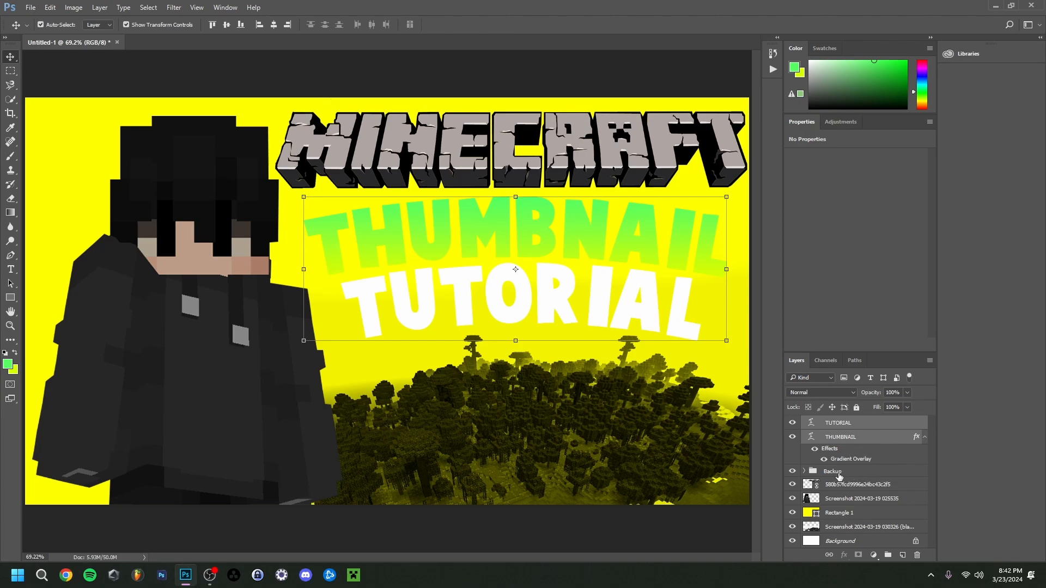
{"action": "left_click", "coordinate": [865, 436]}
{"action": "left_click", "coordinate": [864, 426]}
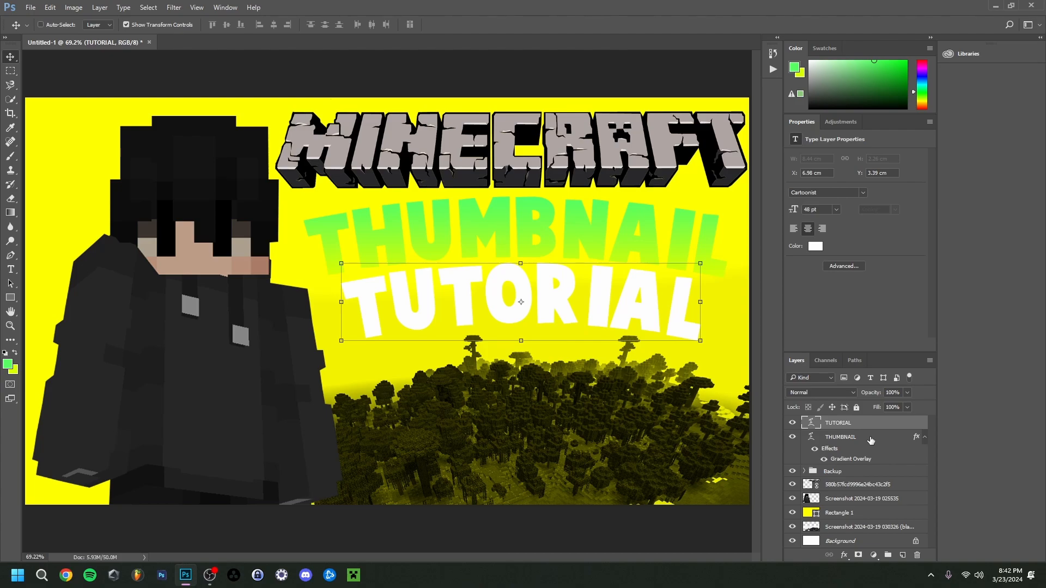
{"action": "left_click", "coordinate": [870, 439], "text": "ctrl"}
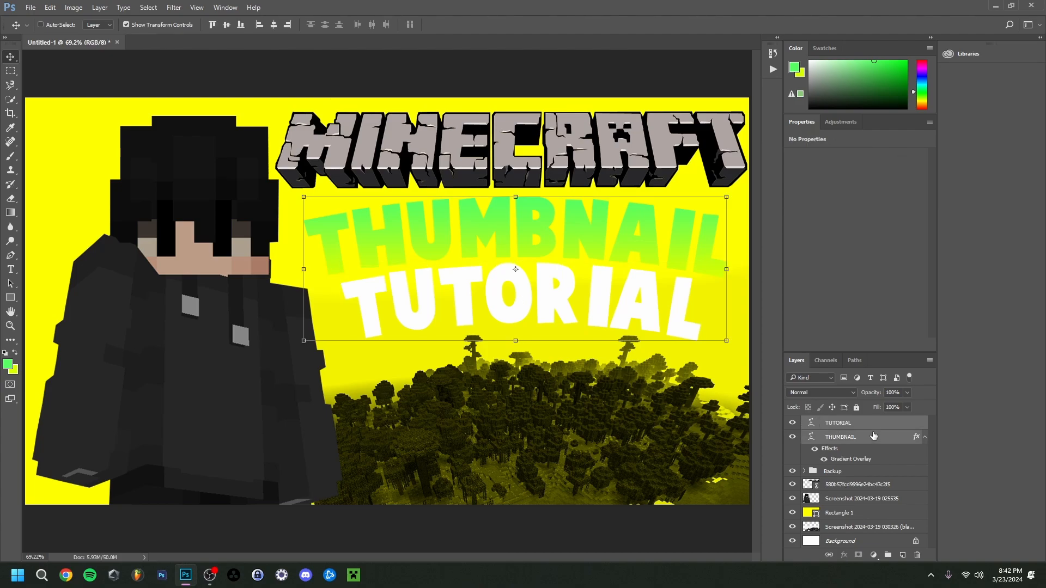
{"action": "right_click", "coordinate": [868, 433]}
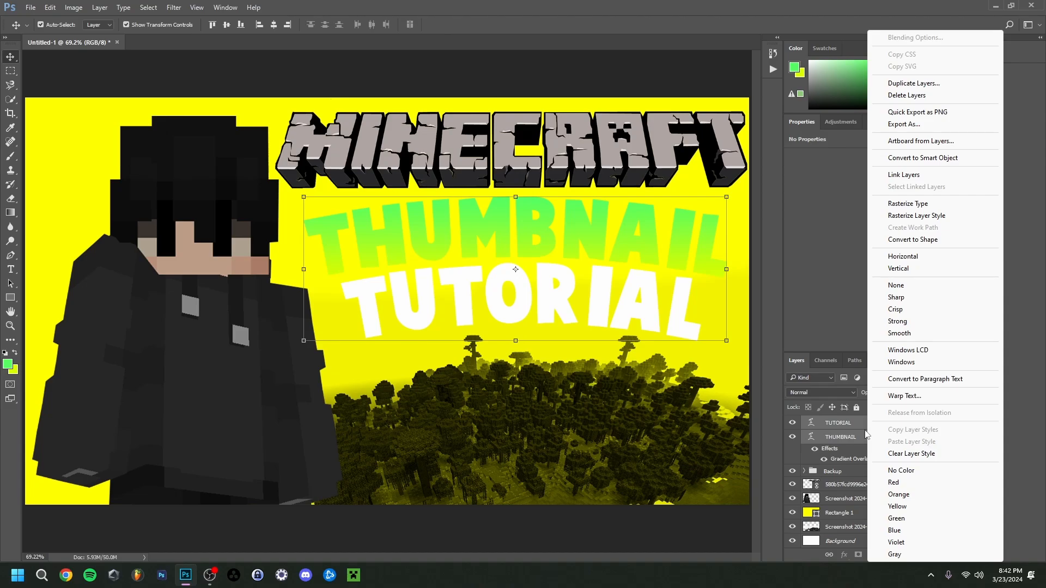
{"action": "left_click", "coordinate": [932, 159]}
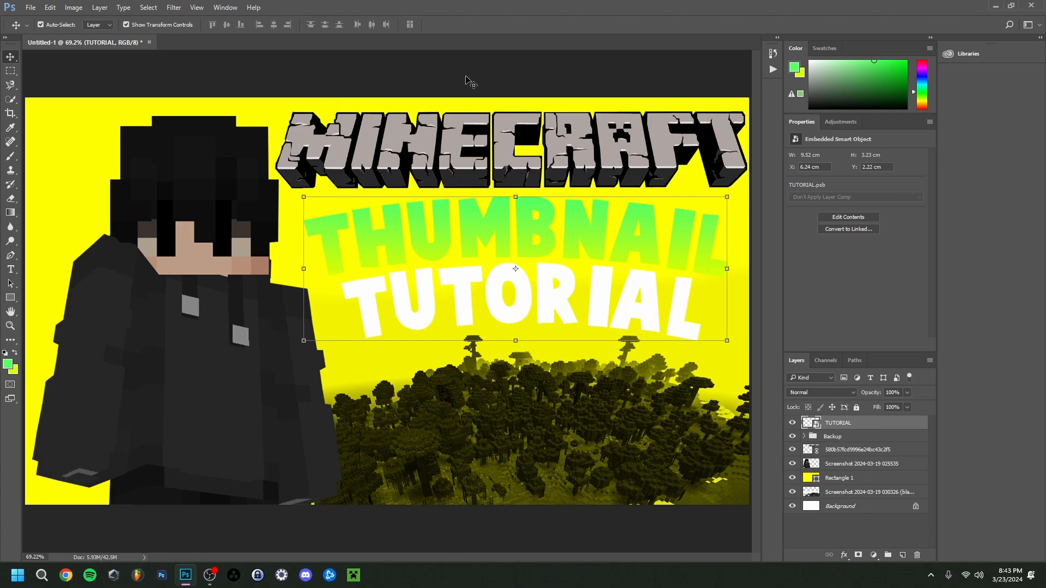
- Add a black Multiply Drop Shadow to the text Smart Object with 100% opacity, 0 px distance, 100% spread and 28 px size
{"action": "double_click", "coordinate": [872, 424]}
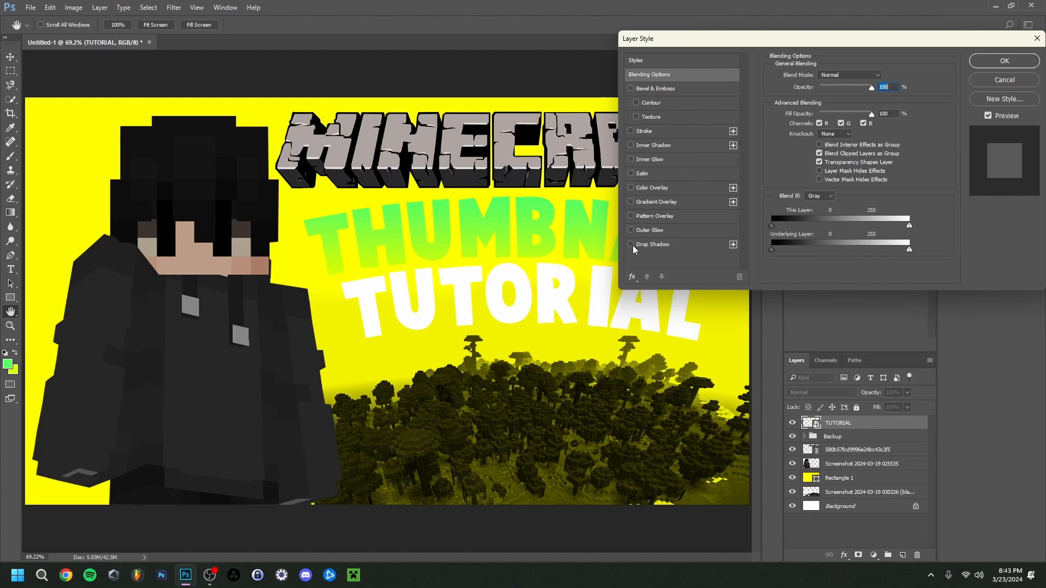
{"action": "left_click", "coordinate": [631, 245]}
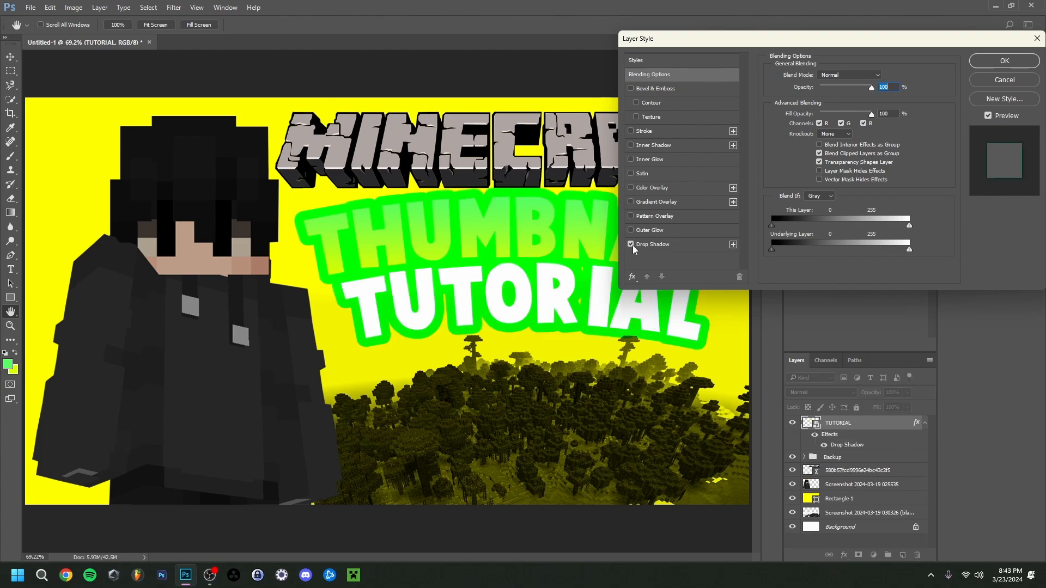
{"action": "left_click", "coordinate": [674, 247]}
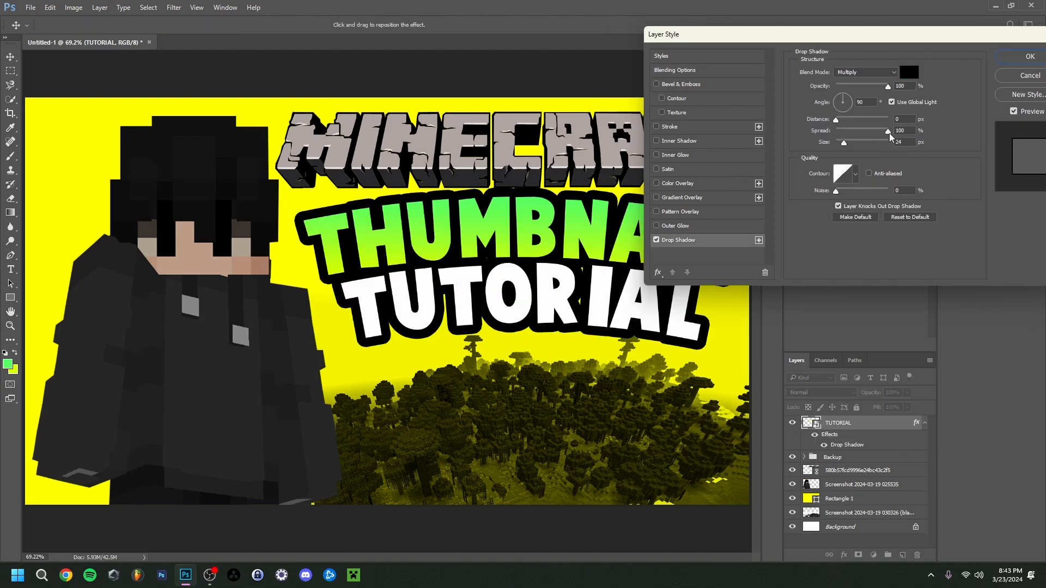
{"action": "mouse_move", "coordinate": [889, 134]}
{"action": "left_mouse_down"}
{"action": "mouse_move", "coordinate": [875, 135]}
{"action": "mouse_move", "coordinate": [891, 136]}
{"action": "left_mouse_up"}
{"action": "left_click", "coordinate": [910, 144]}
{"action": "scroll", "coordinate": [911, 143], "scroll_direction": "up", "scroll_amount": 3}
{"action": "scroll", "coordinate": [910, 144], "scroll_direction": "down", "scroll_amount": 2}
{"action": "scroll", "coordinate": [910, 144], "scroll_direction": "up", "scroll_amount": 1}
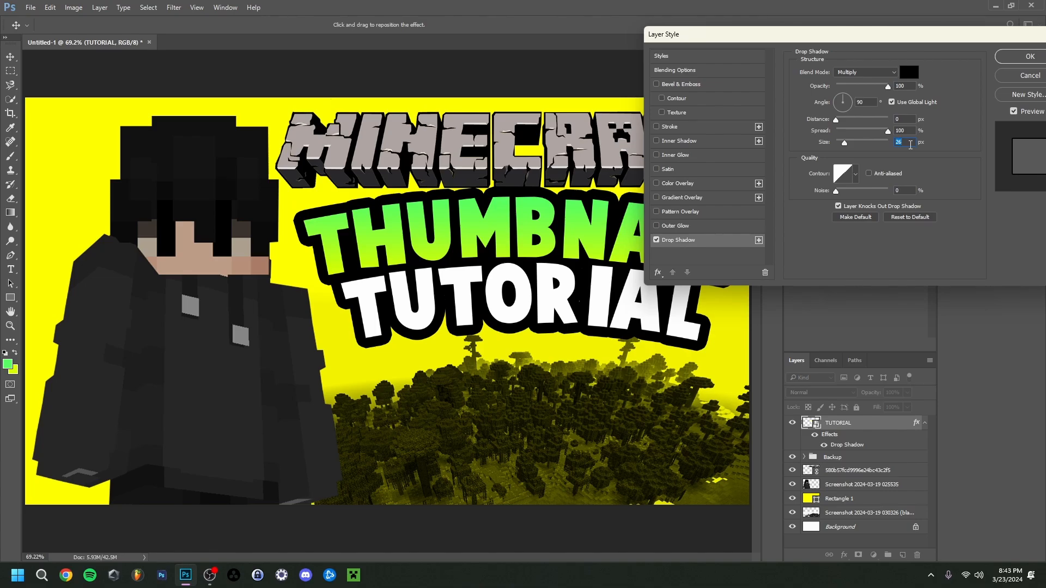
{"action": "scroll", "coordinate": [910, 144], "scroll_direction": "up", "scroll_amount": 2}
{"action": "left_click_drag", "start_coordinate": [793, 38], "coordinate": [773, 53]}
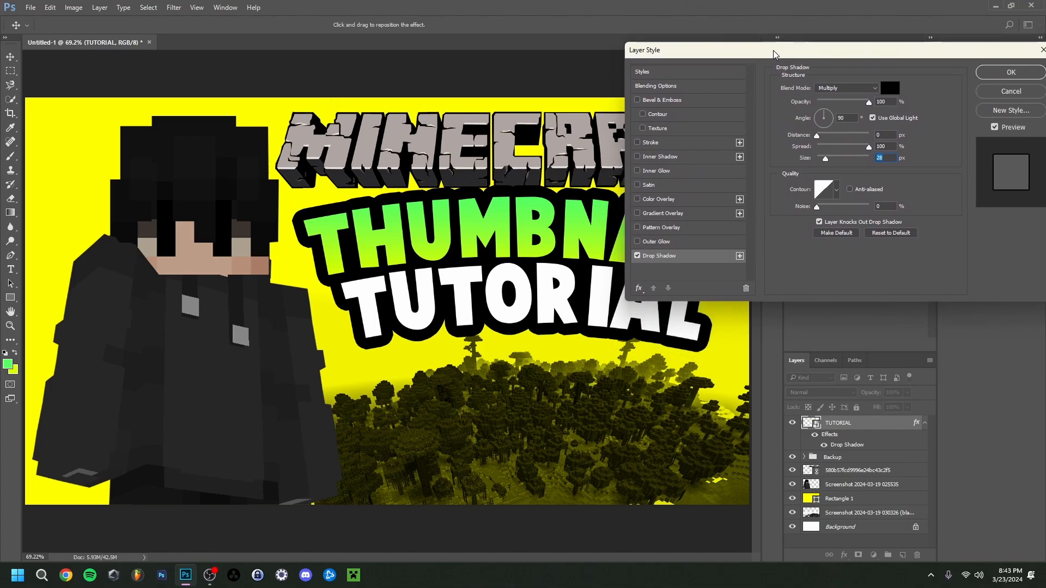
- Check the drop shadow color, keep it black and apply the layer style
{"action": "left_click", "coordinate": [888, 89]}
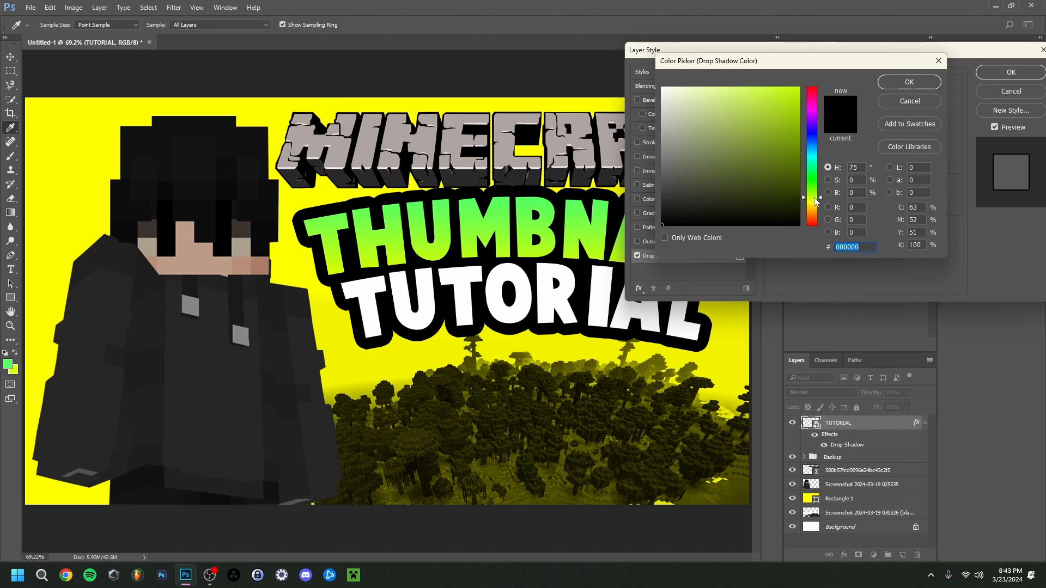
{"action": "left_click_drag", "start_coordinate": [778, 116], "coordinate": [791, 64]}
{"action": "key", "text": "Escape"}
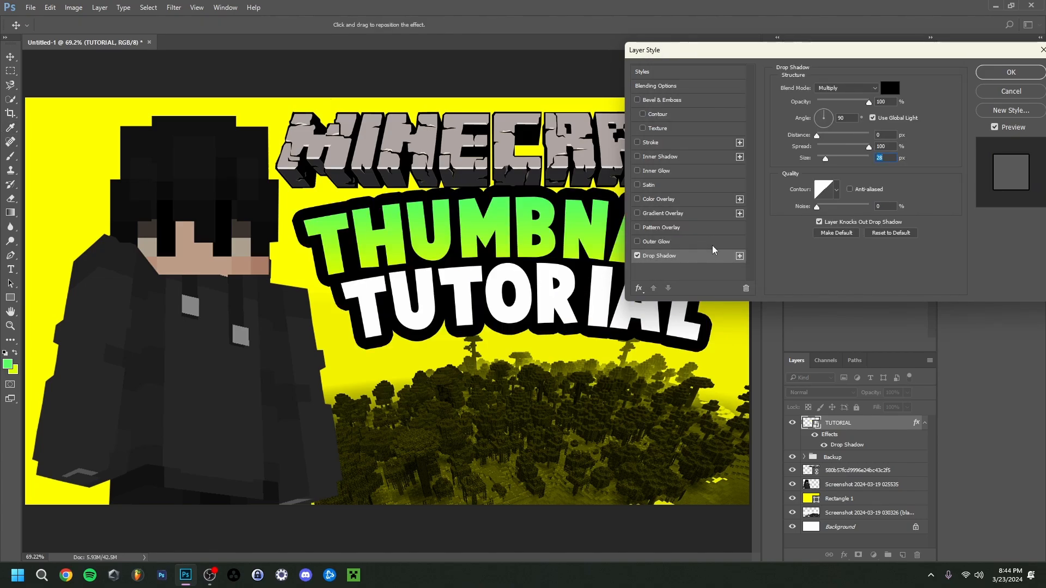
{"action": "left_click", "coordinate": [1011, 74]}
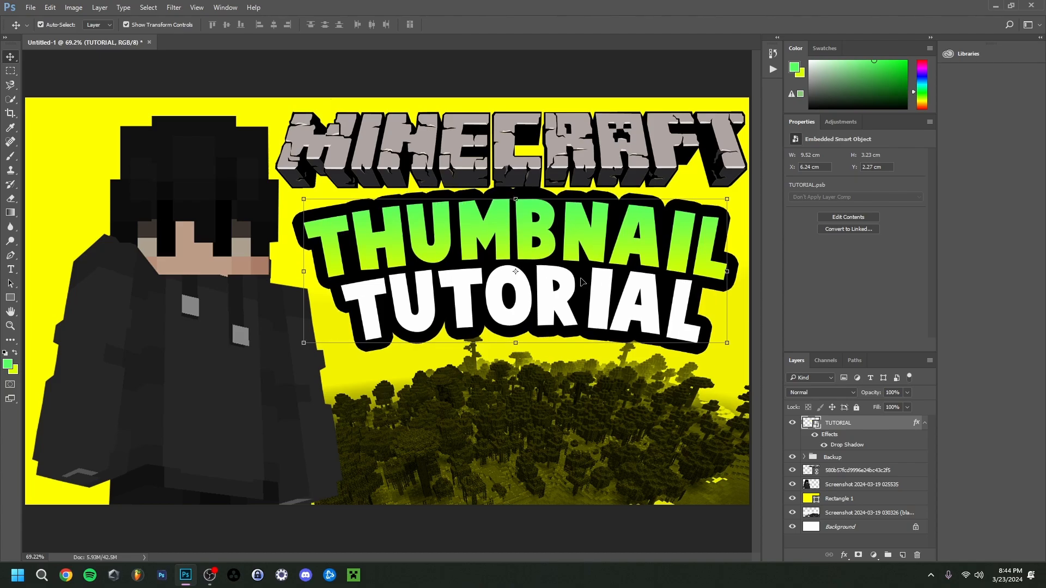
- Hide the Backup group and move the combined THUMBNAIL TUTORIAL text slightly lower beneath the Minecraft logo
{"action": "left_click", "coordinate": [792, 457]}
{"action": "left_click", "coordinate": [833, 457]}
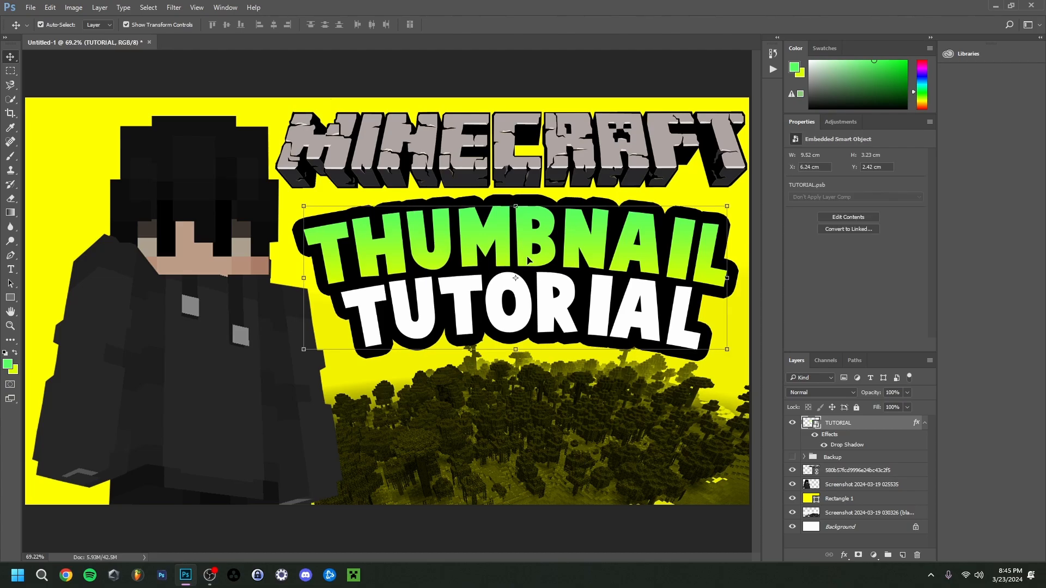
- Bring in the Filters group above the text, preview its color filters and delete Red, Orange and Yellow
{"action": "mouse_move", "coordinate": [187, 580]}
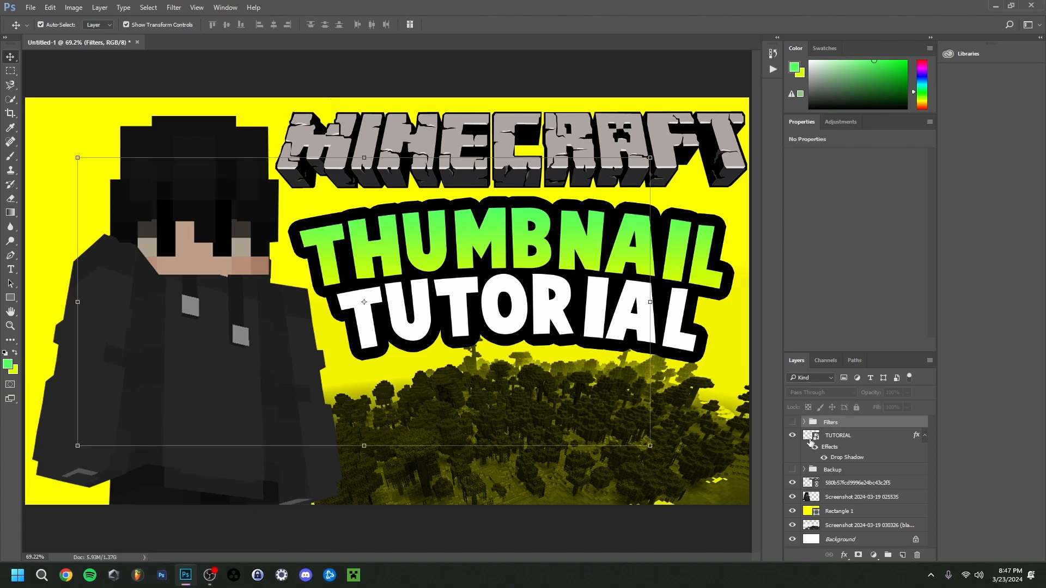
{"action": "left_click", "coordinate": [804, 422]}
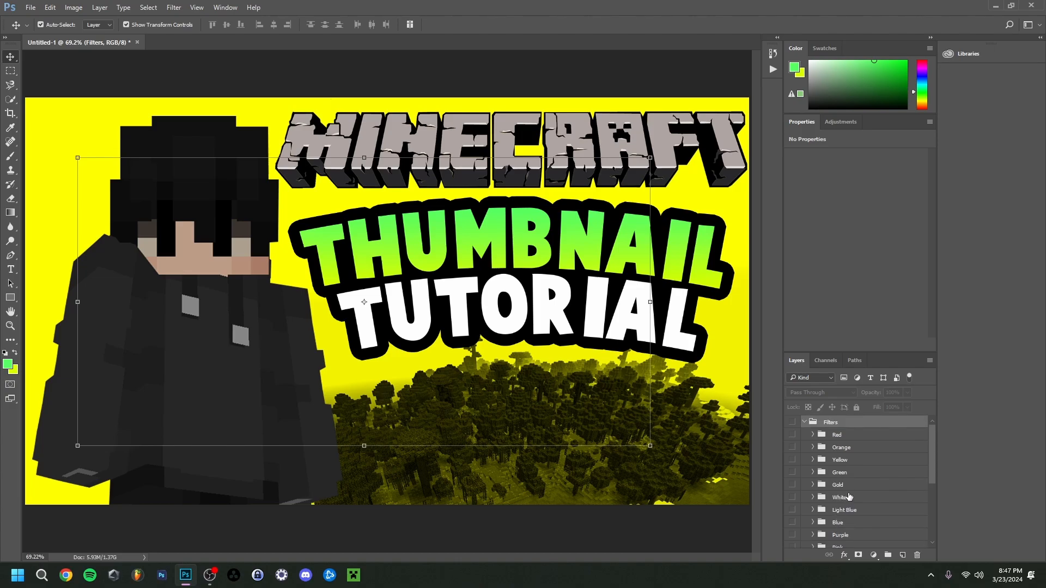
{"action": "left_click", "coordinate": [792, 435]}
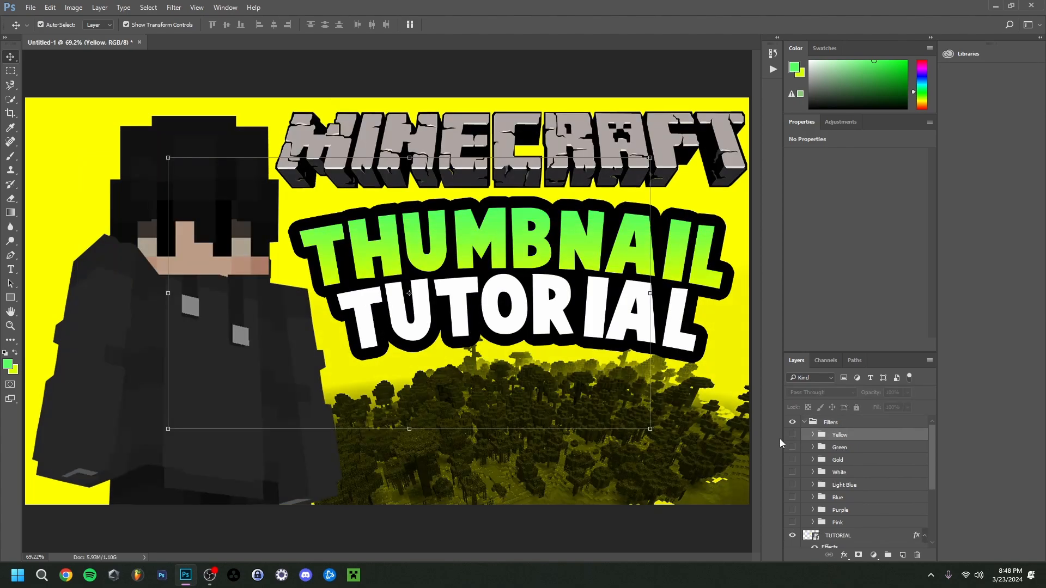
{"action": "left_click", "coordinate": [793, 437]}
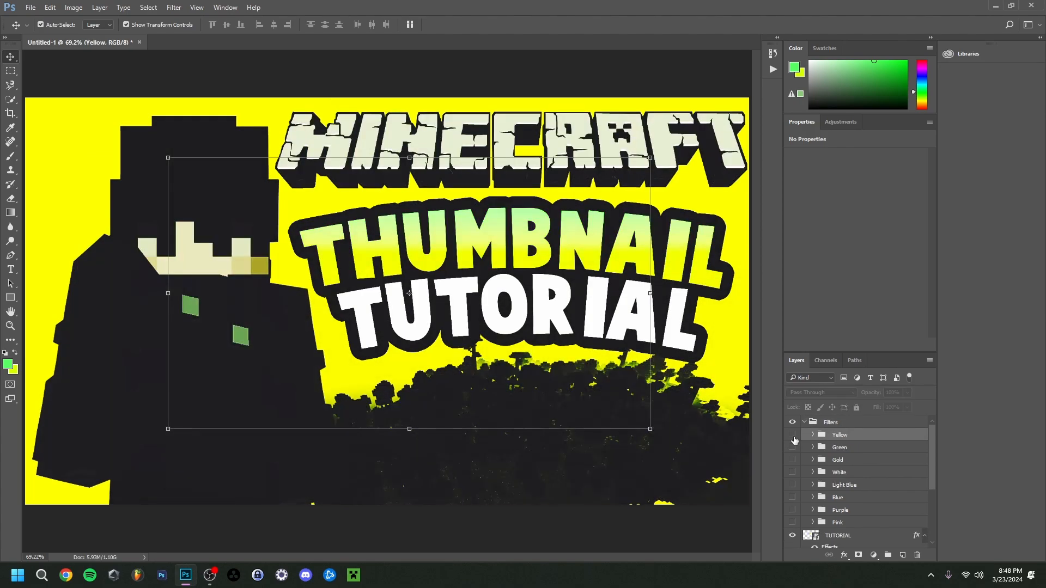
{"action": "key", "text": "Delete"}
- Preview the Green and Gold filters and delete every remaining color filter except Gold
{"action": "left_click", "coordinate": [794, 436]}
{"action": "left_click", "coordinate": [839, 434]}
{"action": "left_click", "coordinate": [793, 449]}
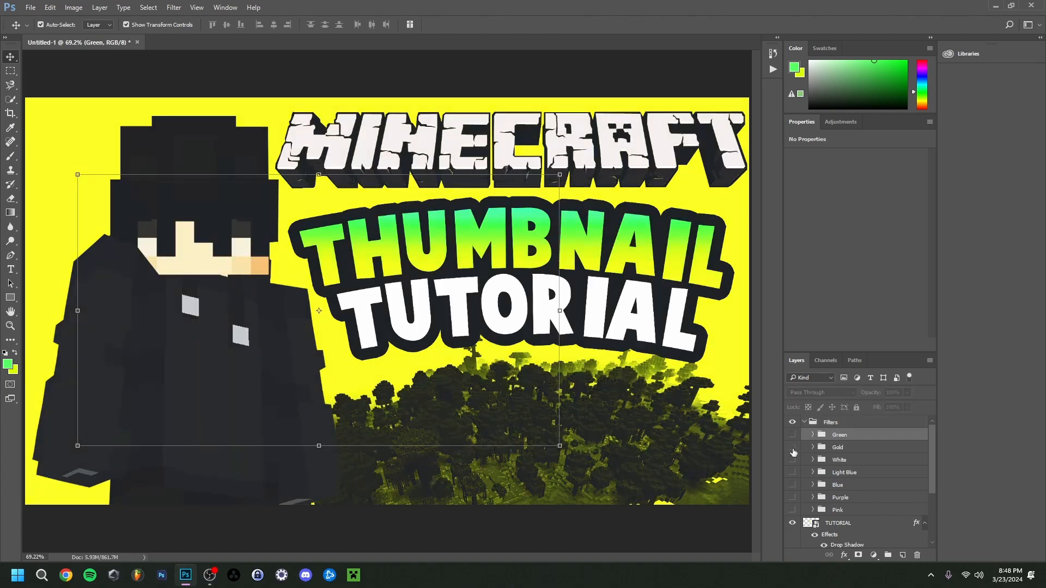
{"action": "left_click", "coordinate": [793, 449]}
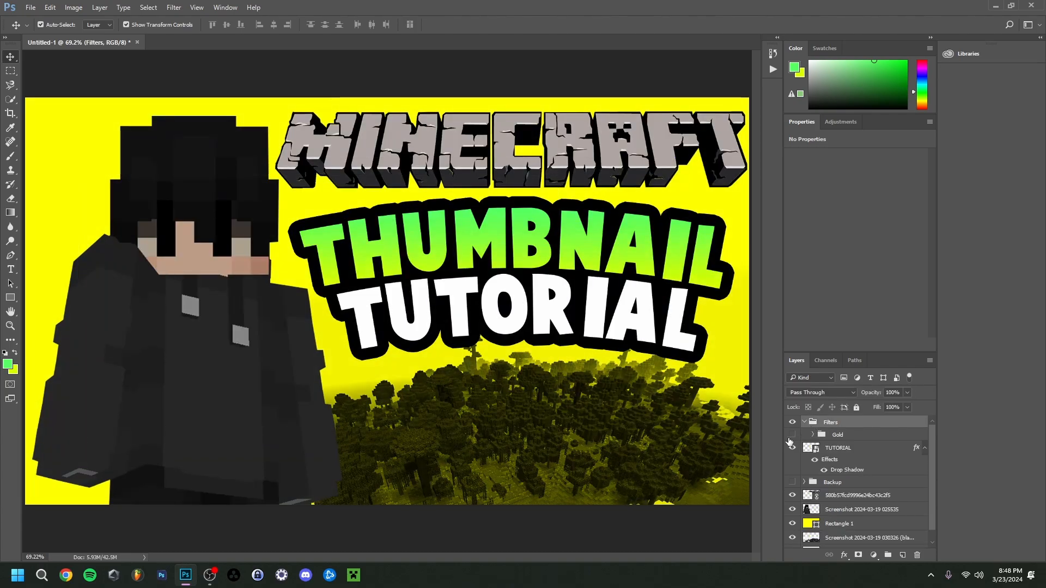
- Turn on the Gold color filter and collapse the Filters group
{"action": "left_click", "coordinate": [792, 434]}
{"action": "left_click", "coordinate": [804, 422]}
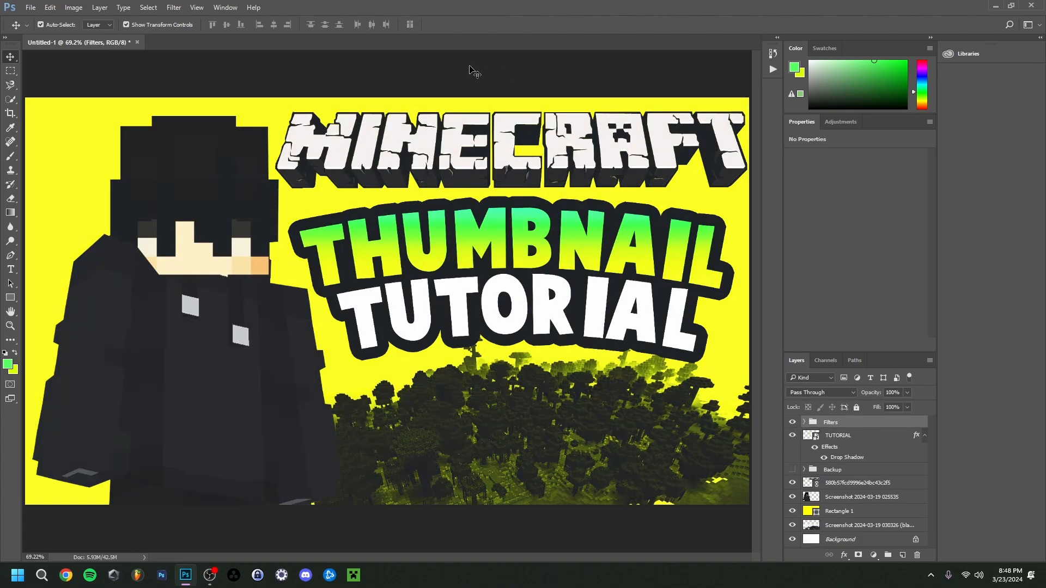
{"action": "mouse_move", "coordinate": [194, 579]}
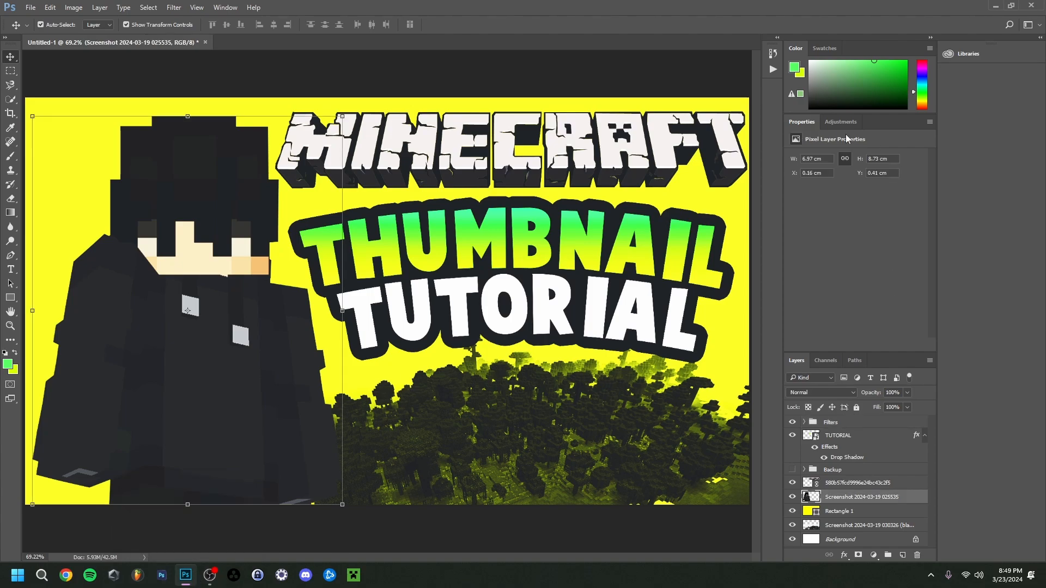
- Add a Brightness/Contrast adjustment above the character layer and clip it to that layer
{"action": "left_click", "coordinate": [841, 122]}
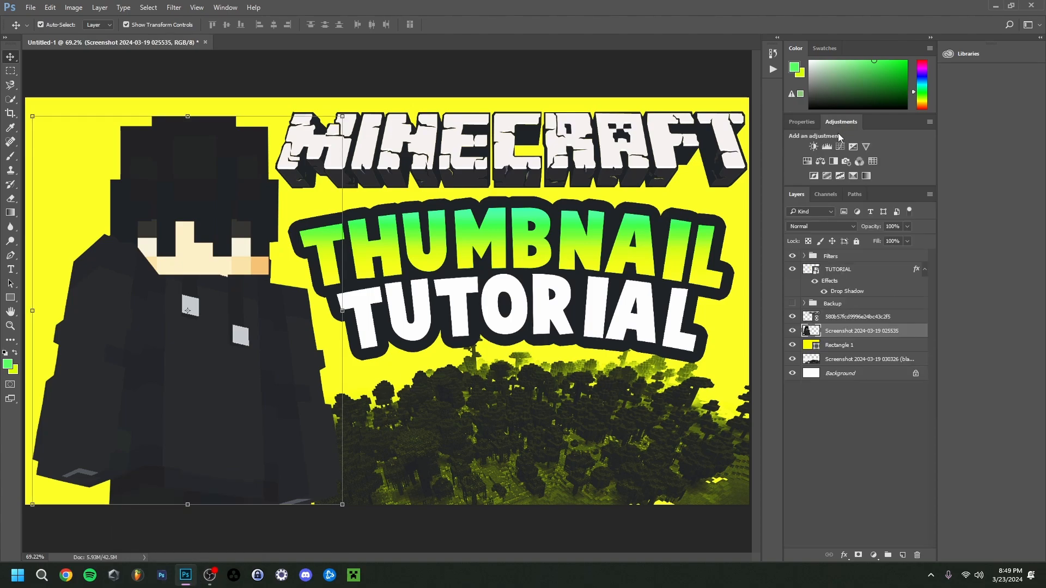
{"action": "left_click", "coordinate": [813, 147]}
{"action": "right_click", "coordinate": [868, 487]}
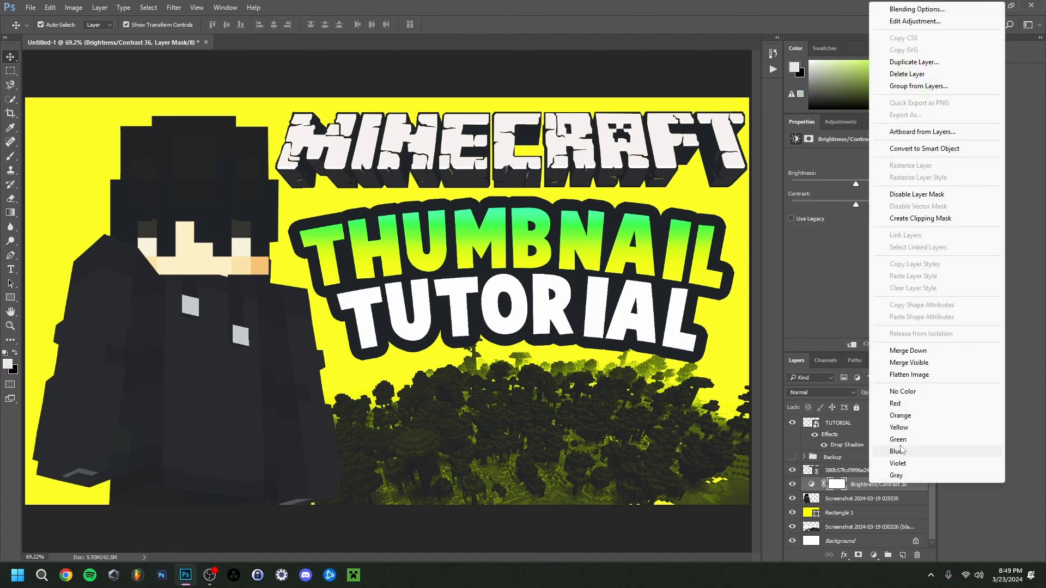
{"action": "left_click", "coordinate": [929, 219]}
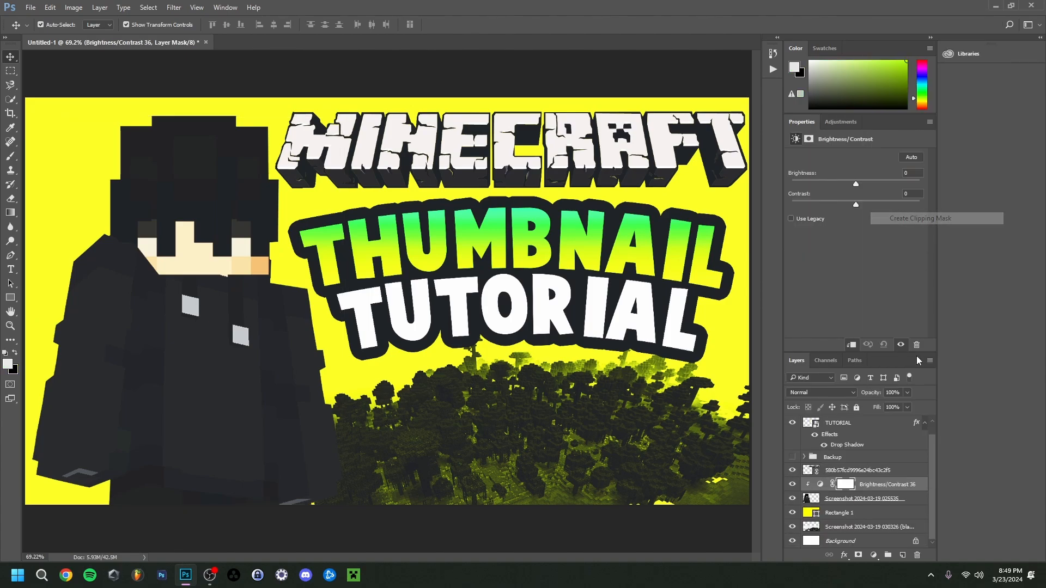
- Set the character's clipped Brightness/Contrast adjustment to brightness -6 and contrast 9, leaving no layer selected
{"action": "left_click", "coordinate": [877, 499]}
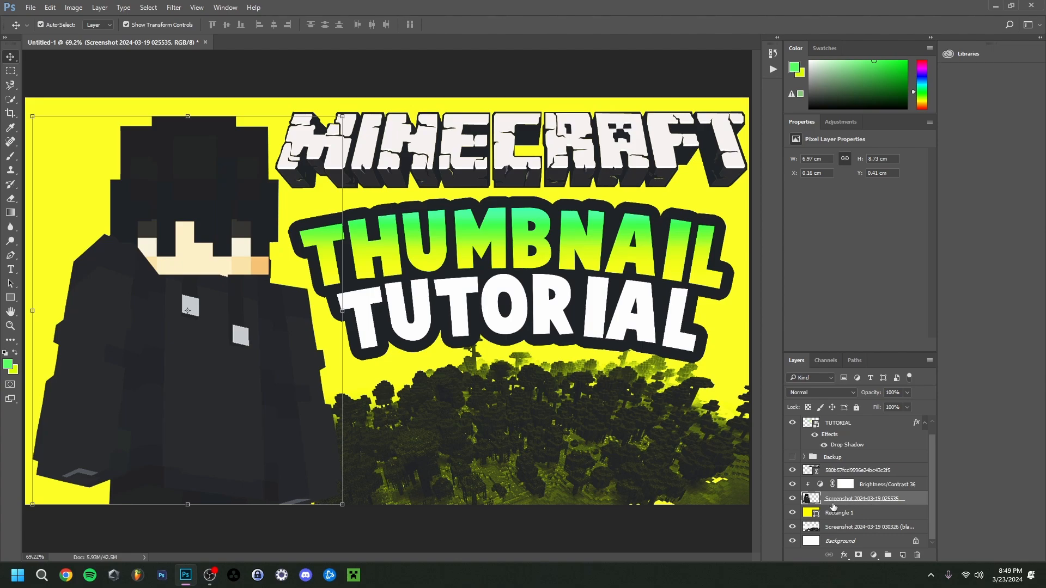
{"action": "left_click", "coordinate": [844, 485]}
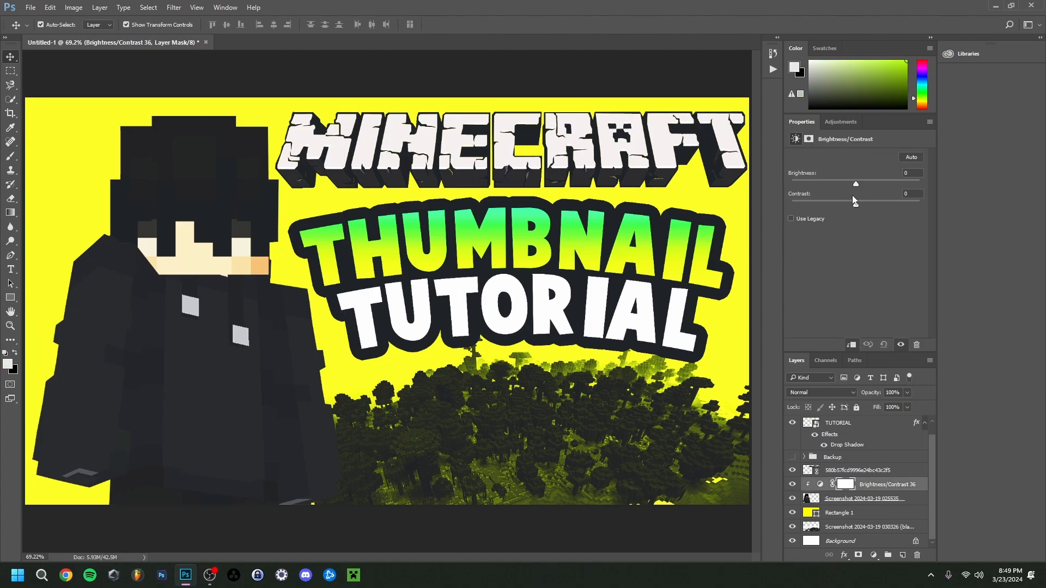
{"action": "left_click_drag", "start_coordinate": [869, 185], "coordinate": [875, 185]}
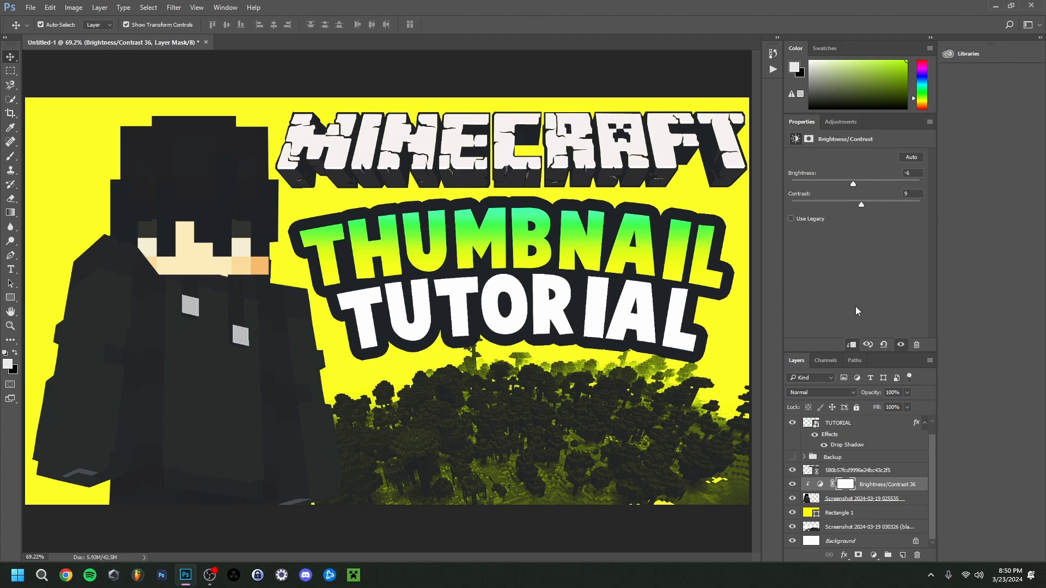
{"action": "left_click", "coordinate": [839, 423]}
{"action": "left_click", "coordinate": [444, 66]}
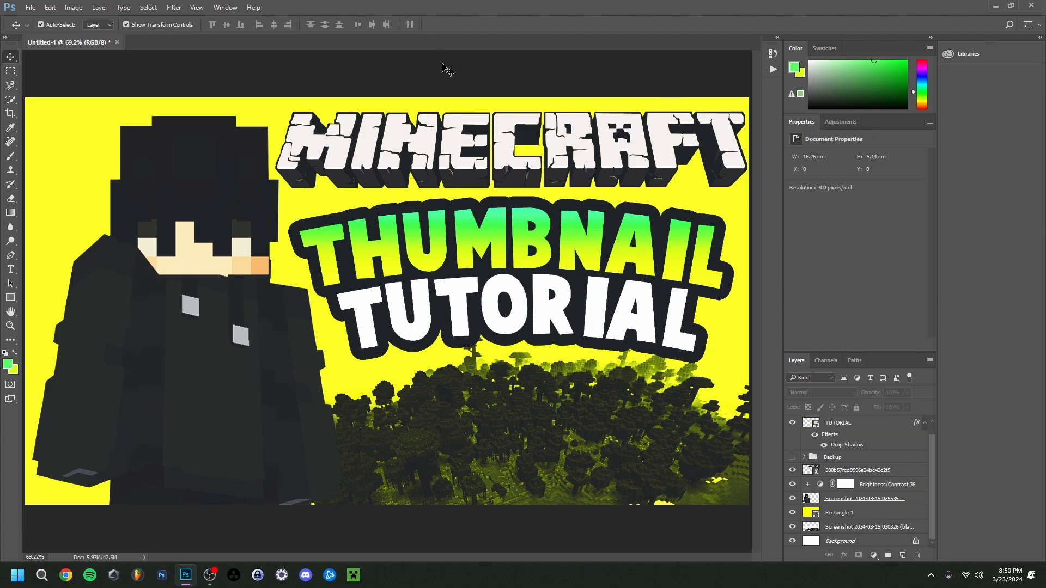